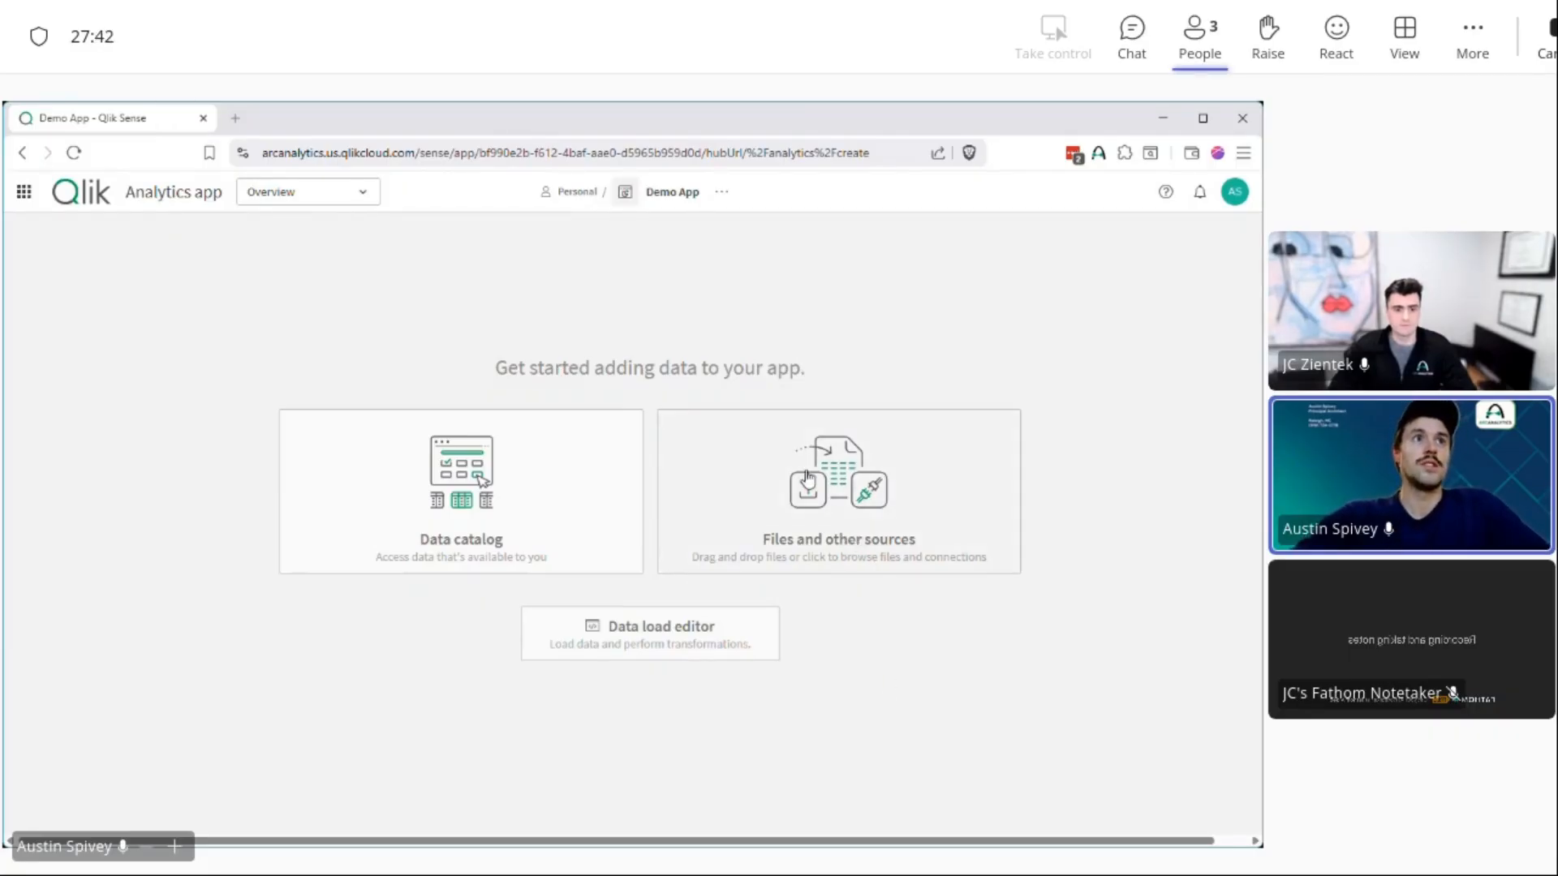
Step: Start adding data from files and other sources, and look over the available connectors and the manual entry table
click(822, 542)
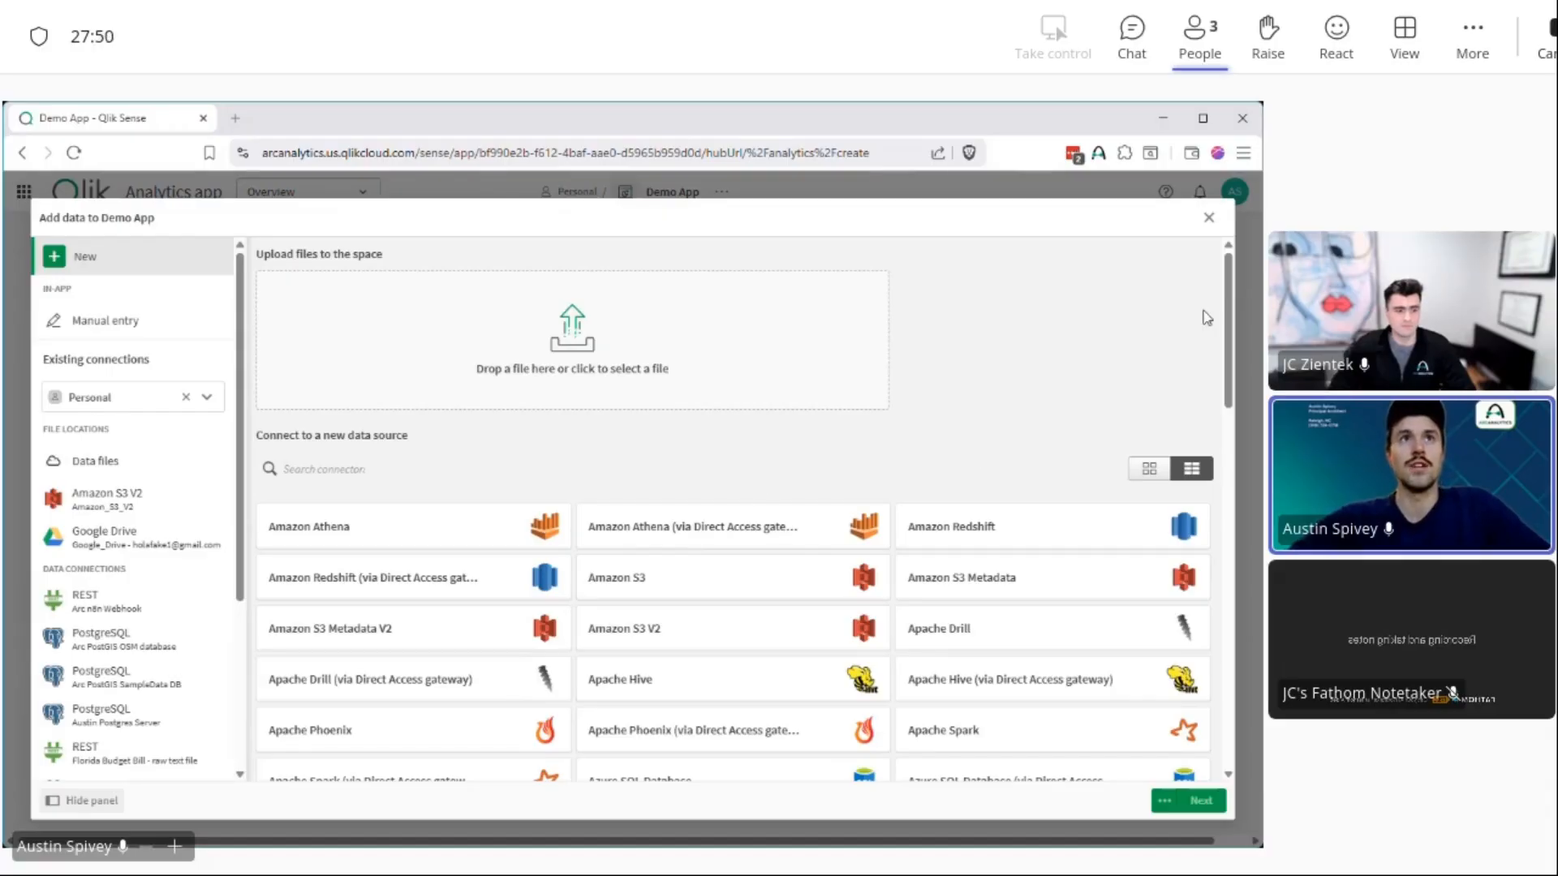
scroll(1233, 297, down, 1)
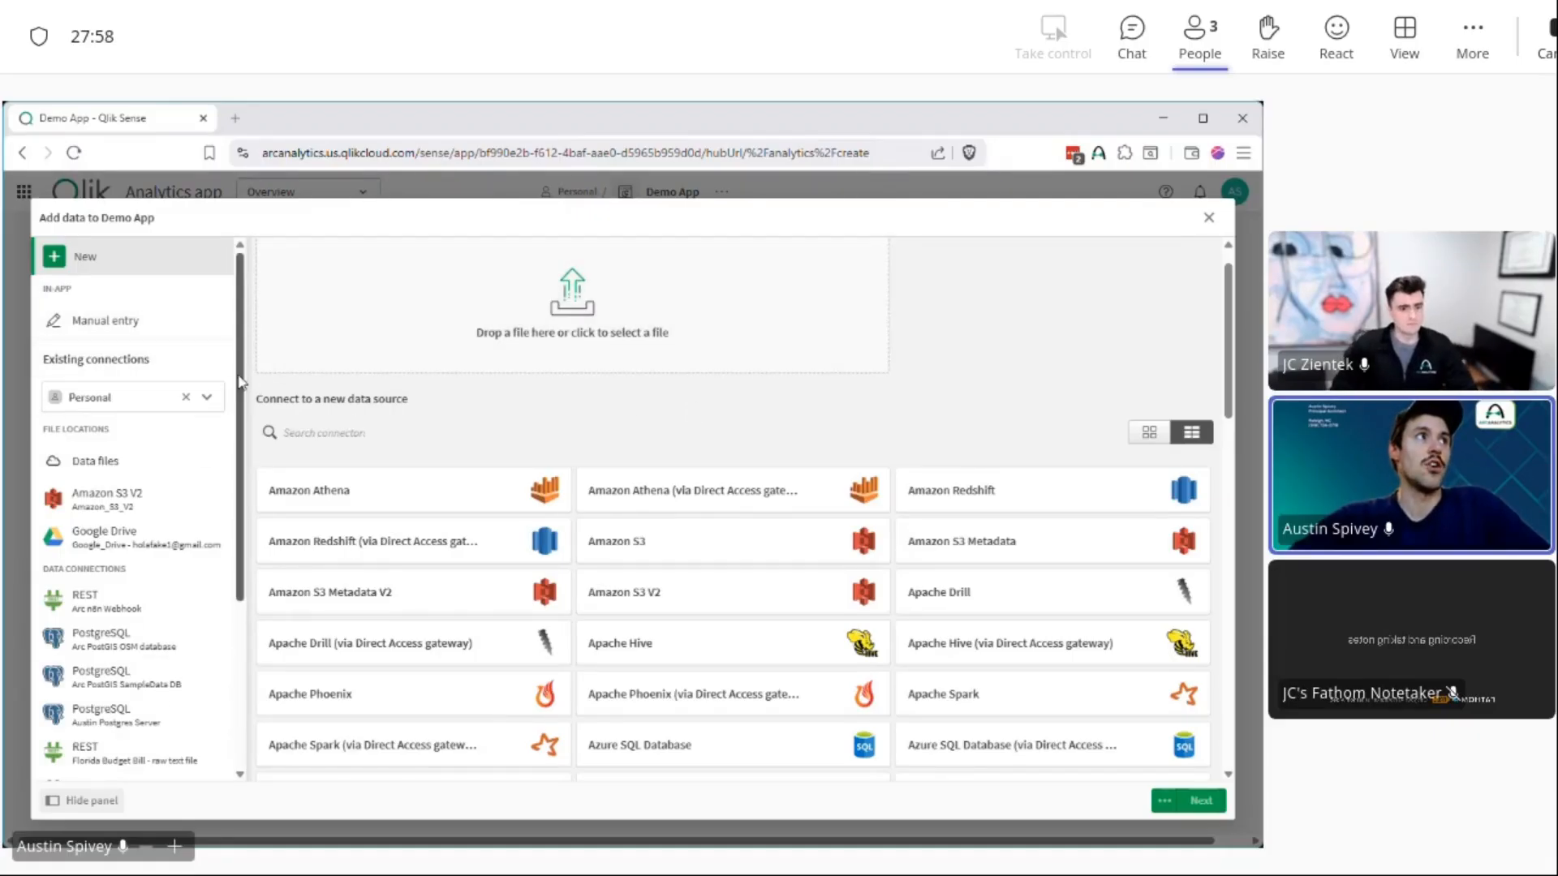
mouse_move(238, 383)
mouse_down()
mouse_move(244, 552)
mouse_move(254, 372)
mouse_move(242, 352)
mouse_up()
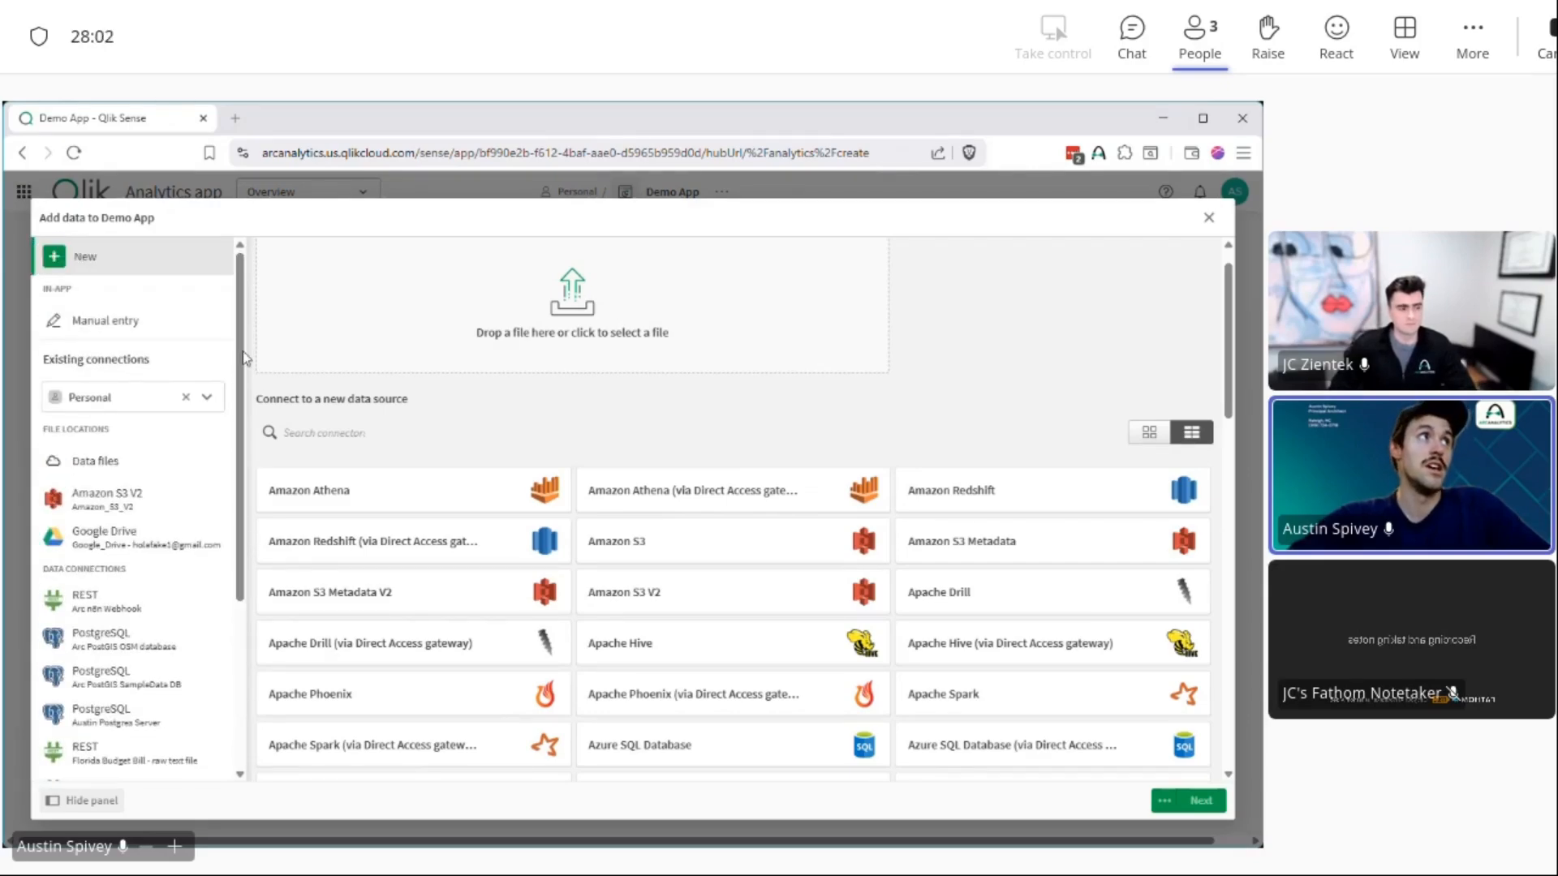
click(116, 337)
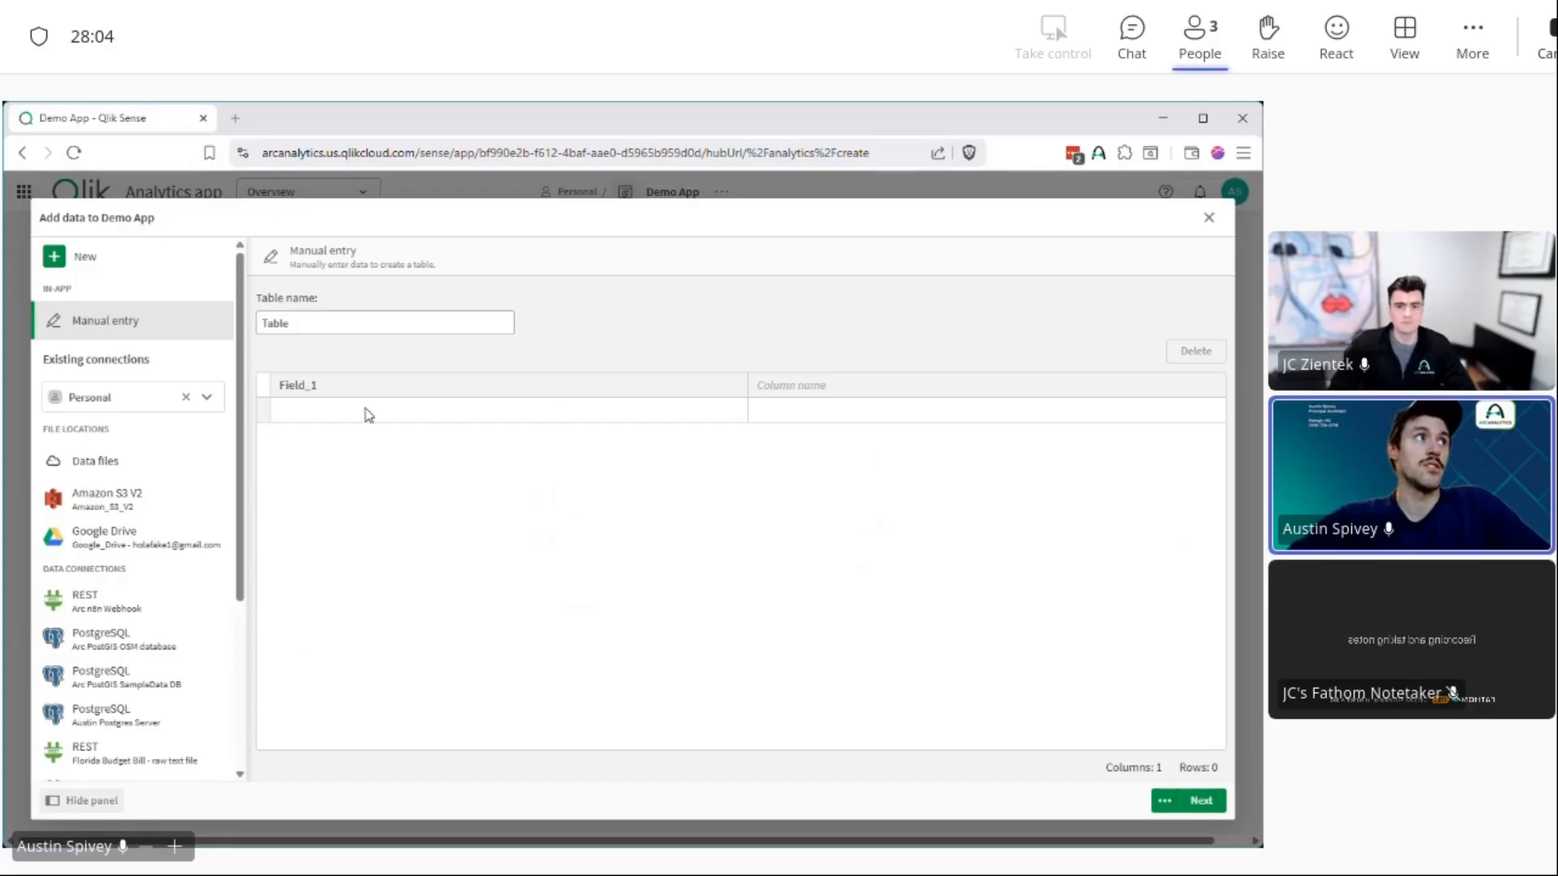
Step: Switch the existing connections to the Demos space and open its data files
click(207, 397)
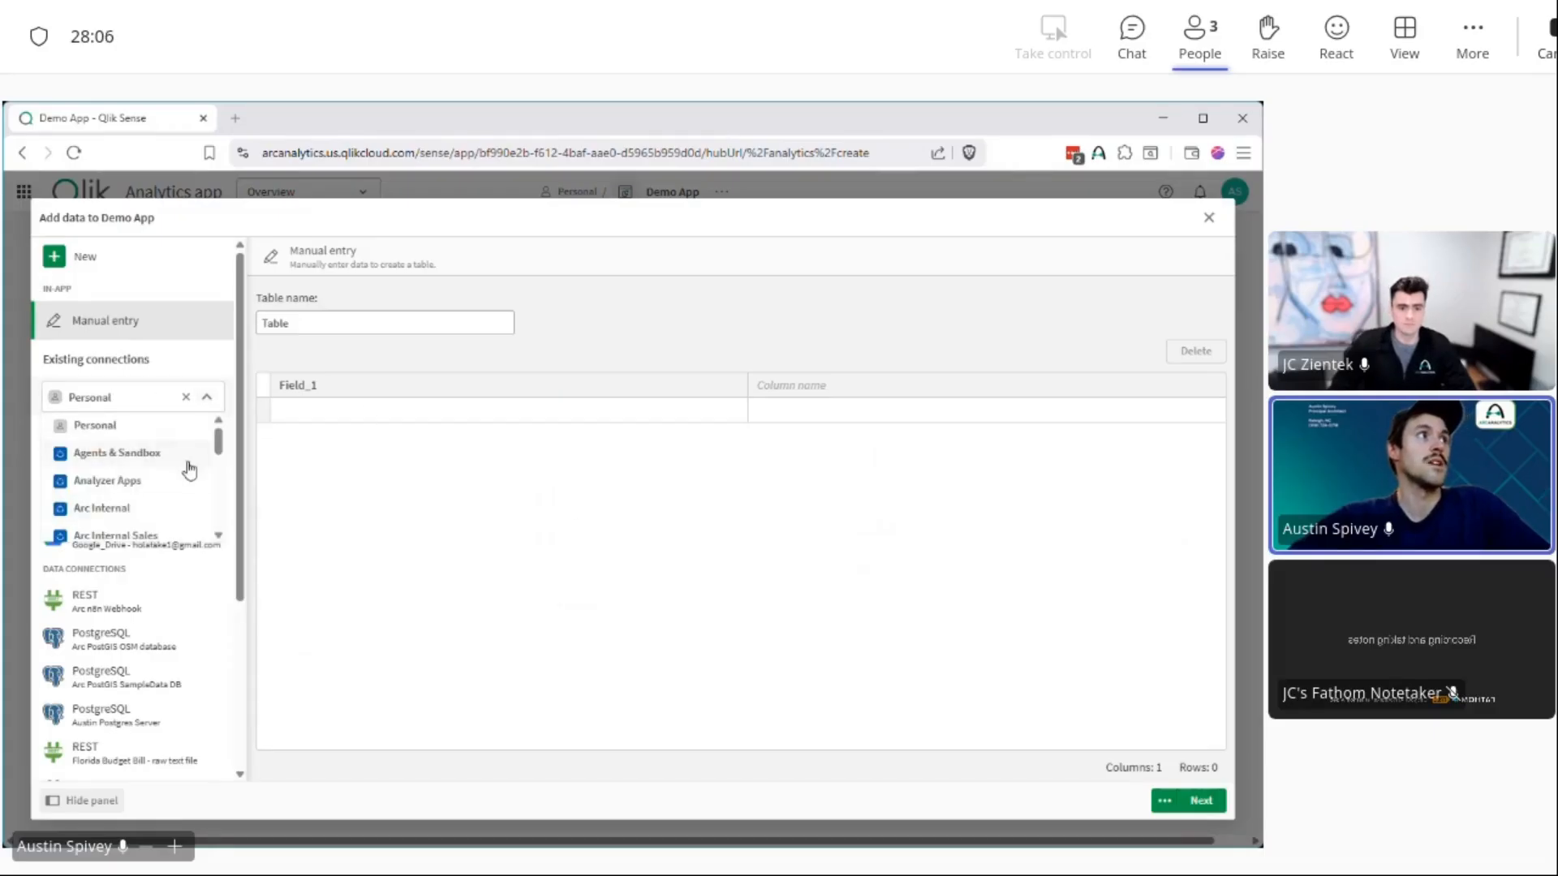
drag(217, 442, 217, 469)
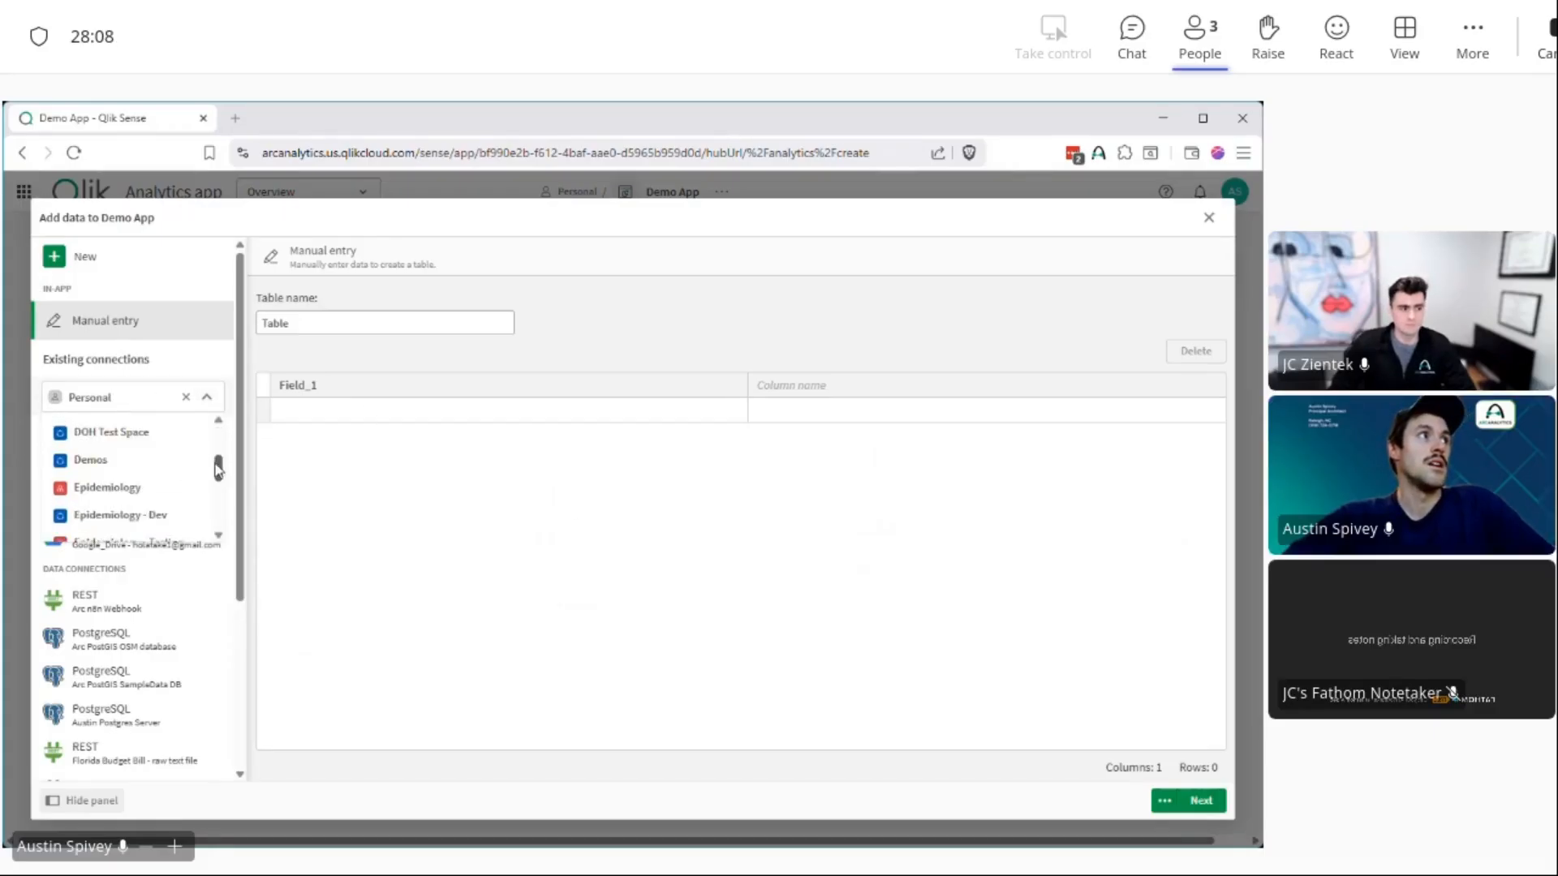
click(154, 467)
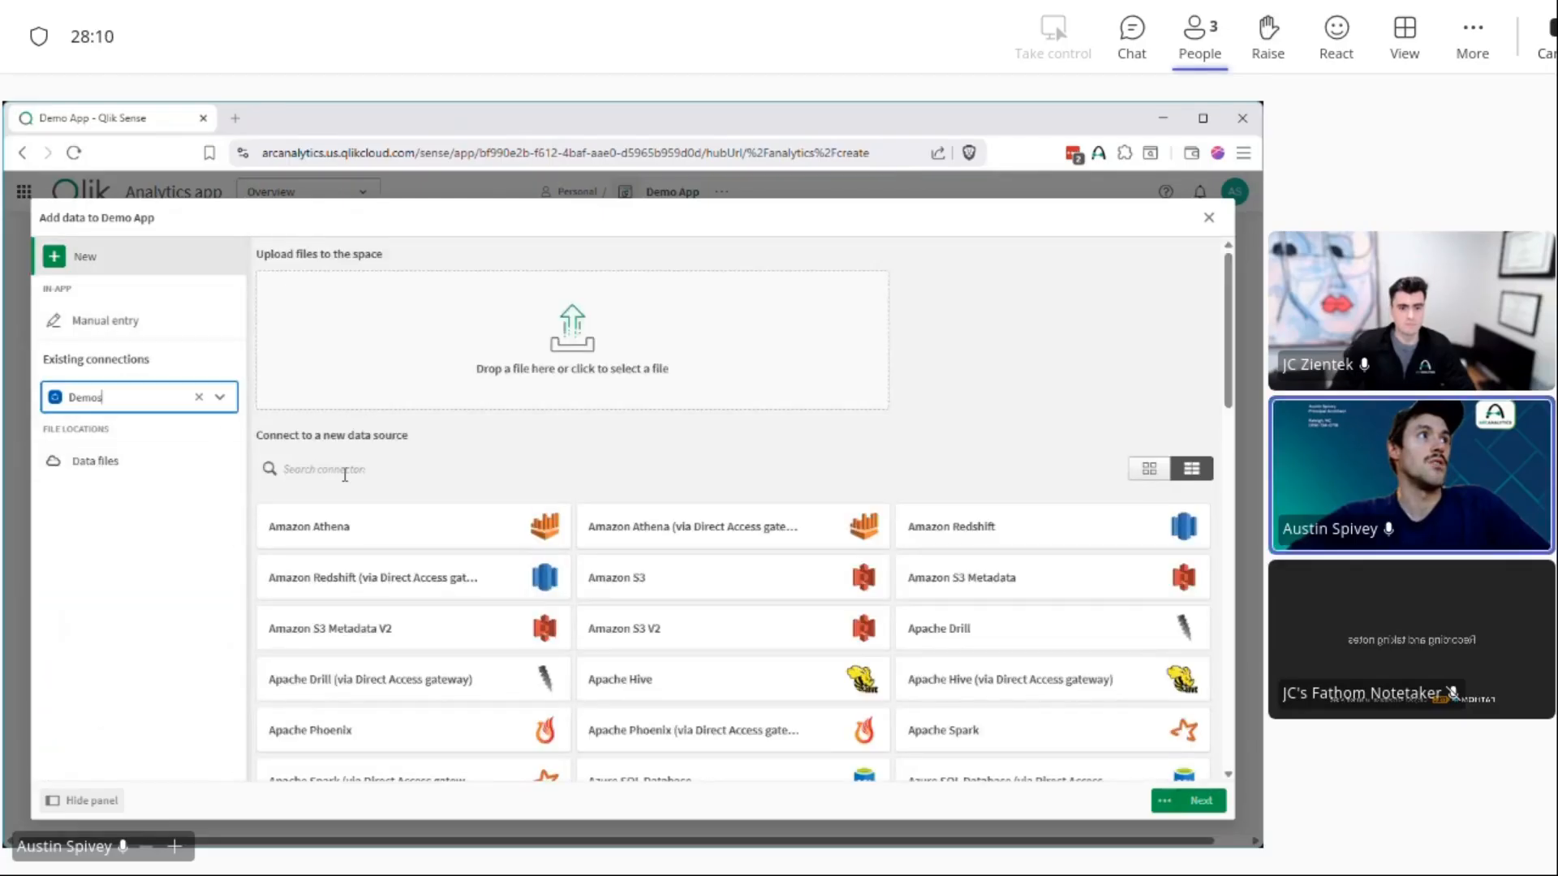
click(95, 460)
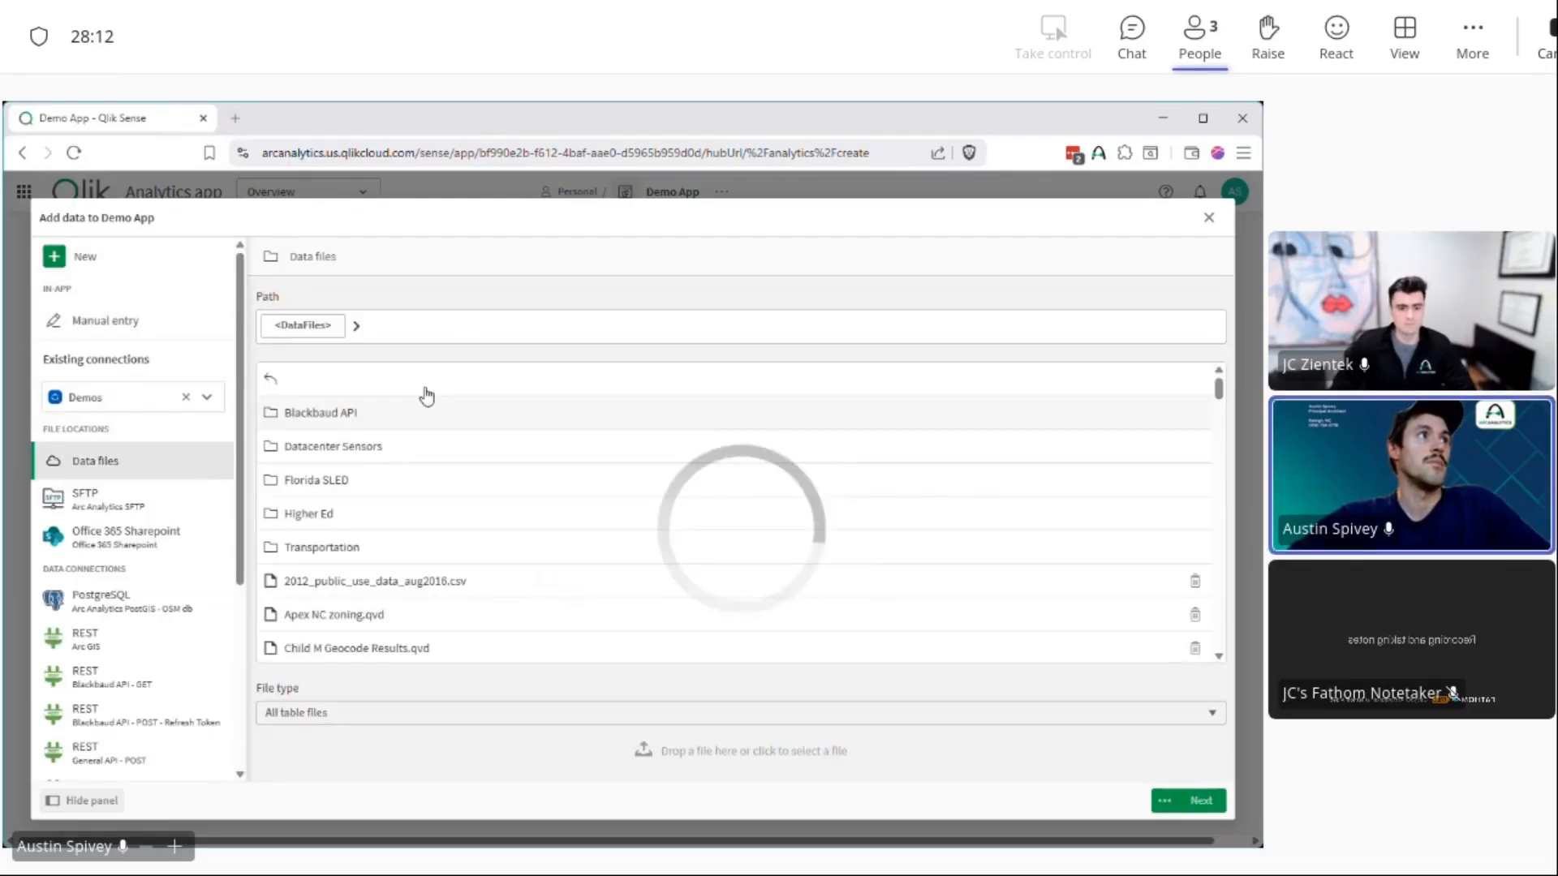
Step: Load AP Purchase Order Line Items.qvd from the Blackbaud API folder into the app with all fields selected
click(414, 414)
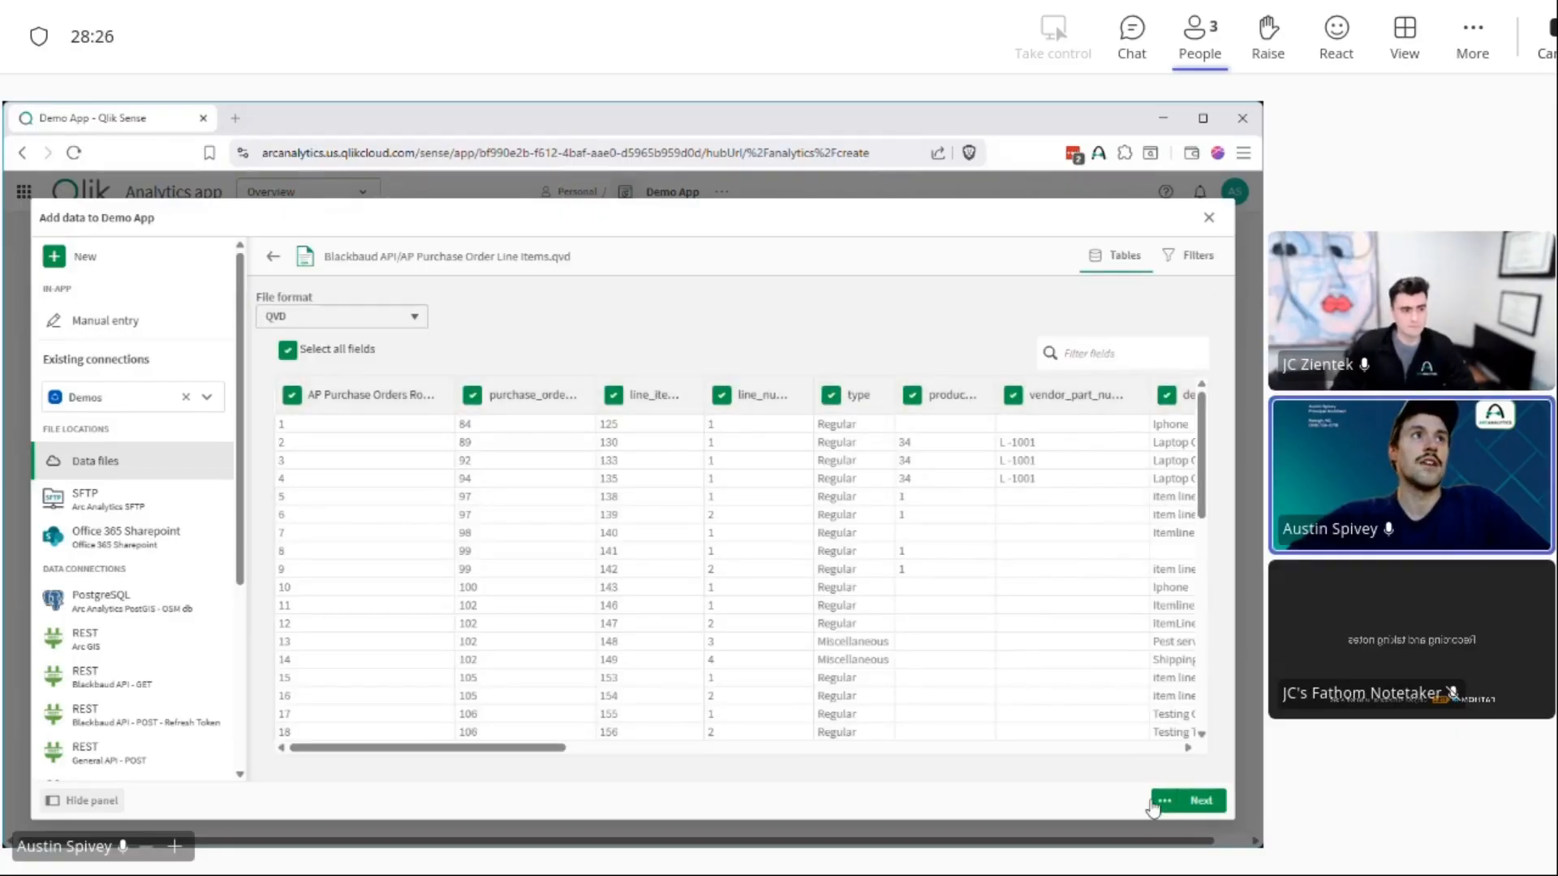
drag(508, 750, 771, 775)
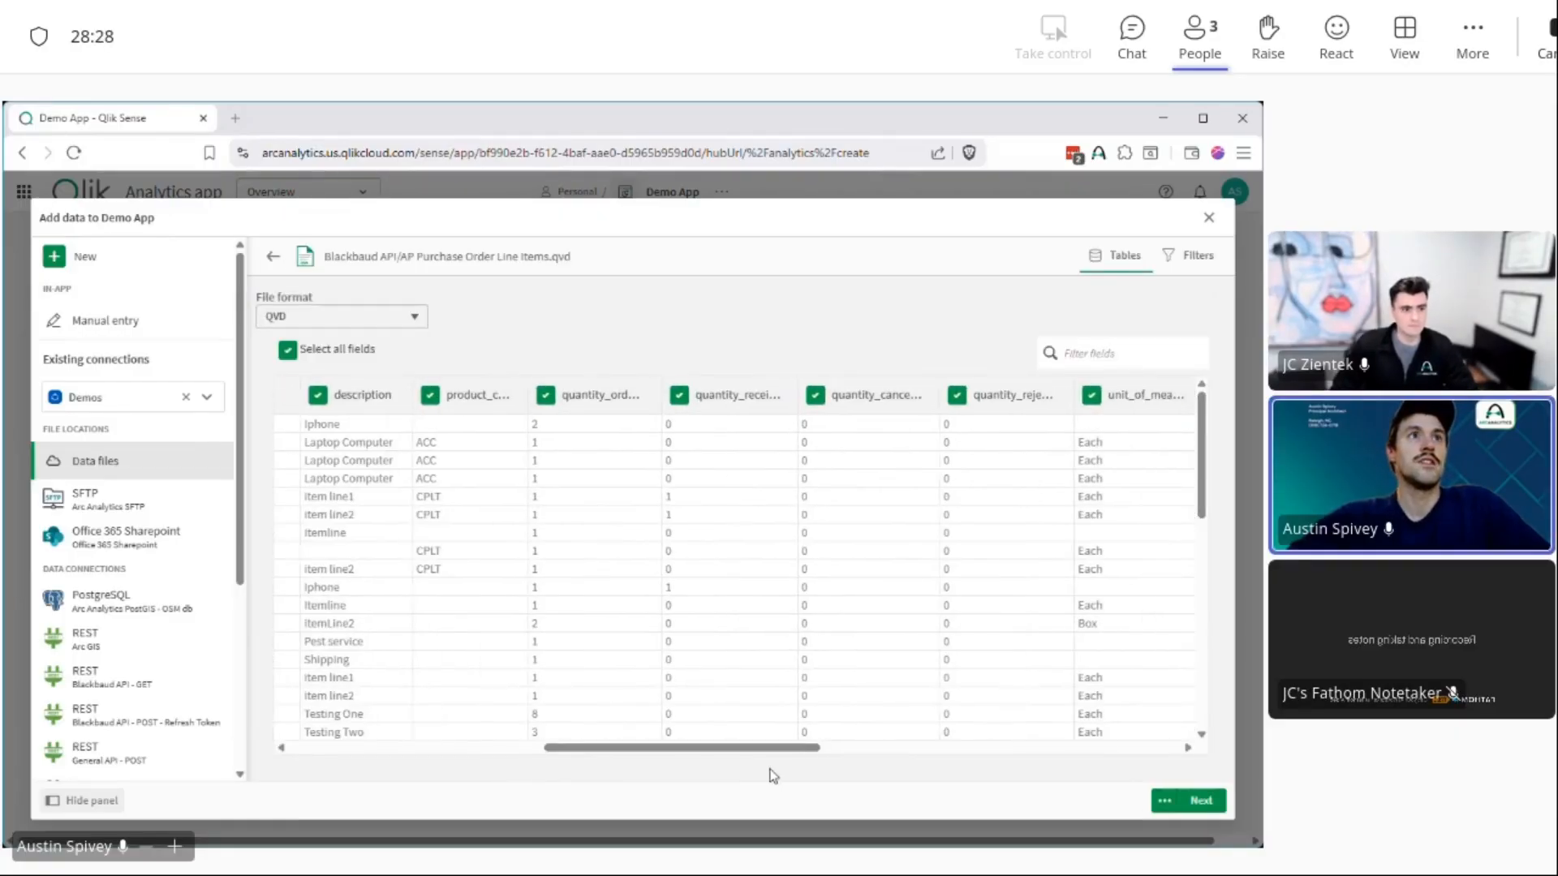
click(1219, 805)
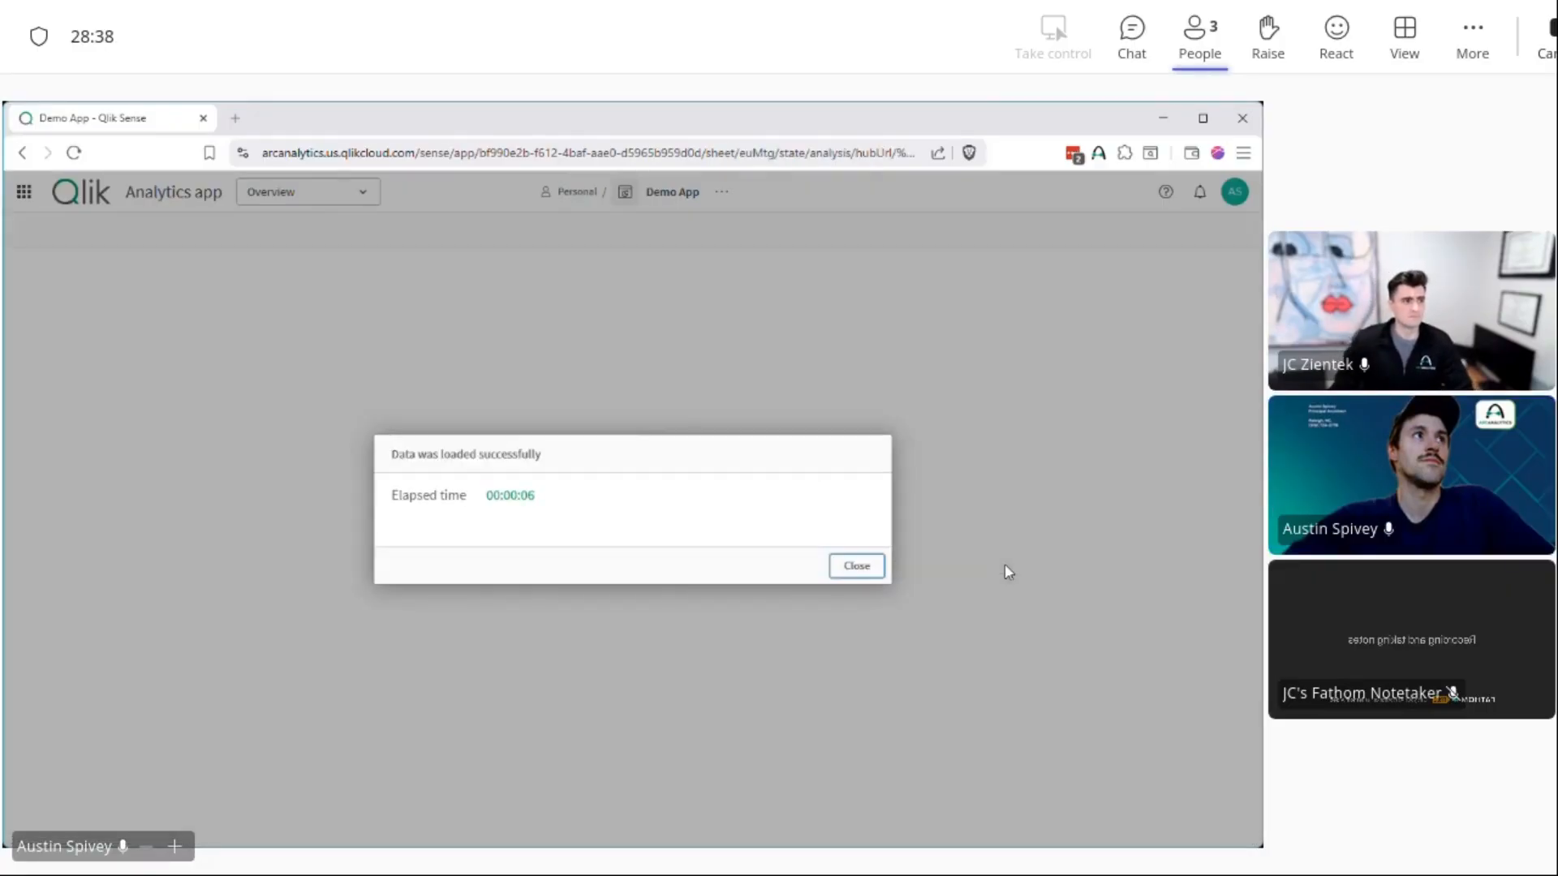
click(852, 566)
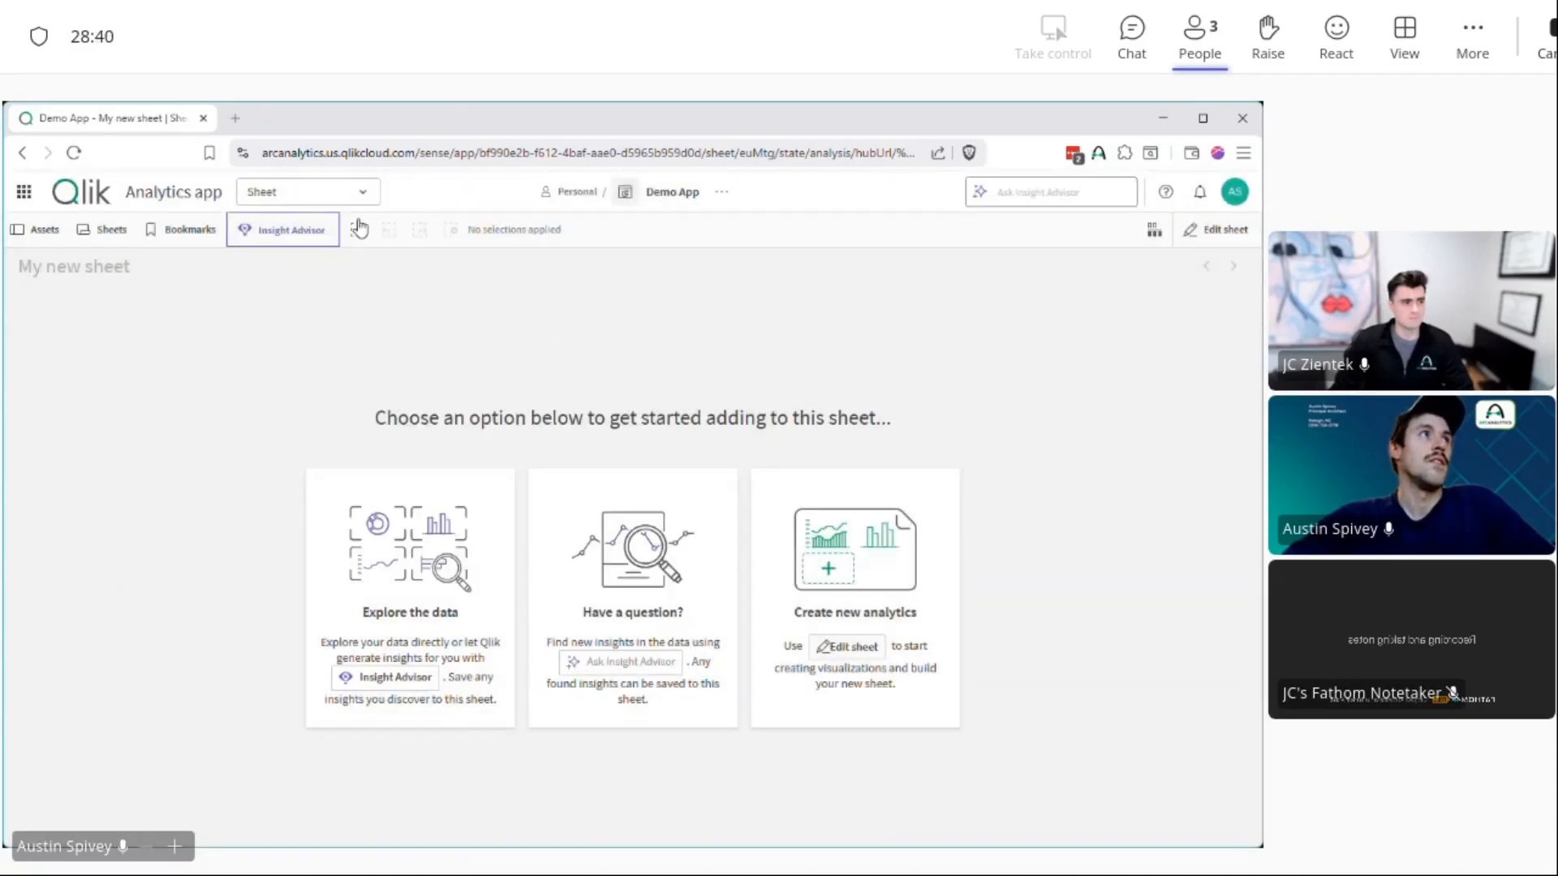
Step: Open the Data manager and inspect the AP Purchase Order Line Items table in the associations view
click(337, 195)
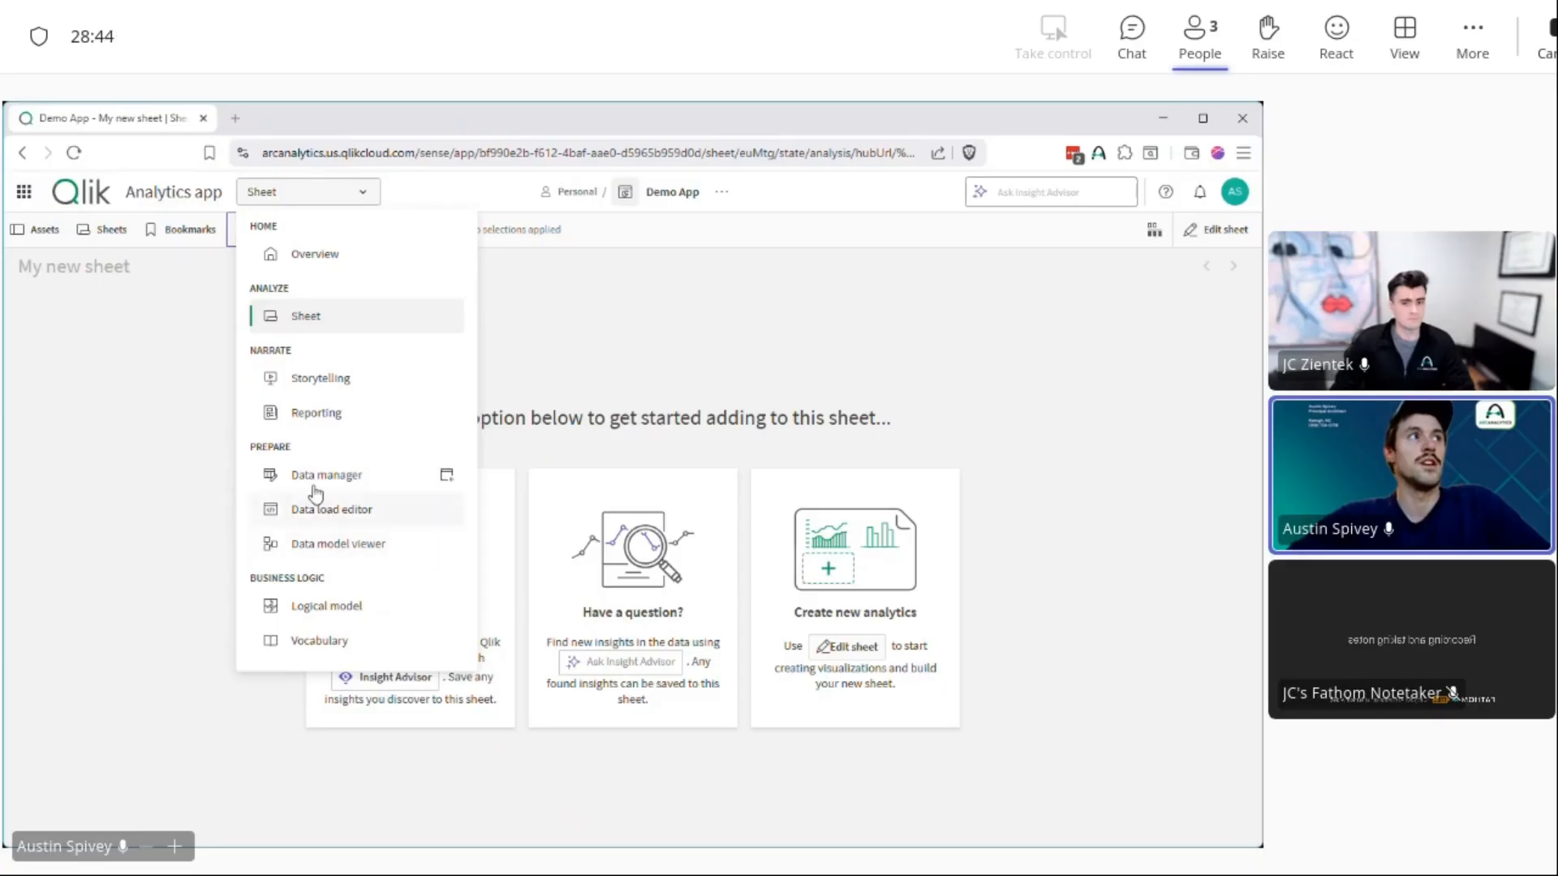
click(379, 476)
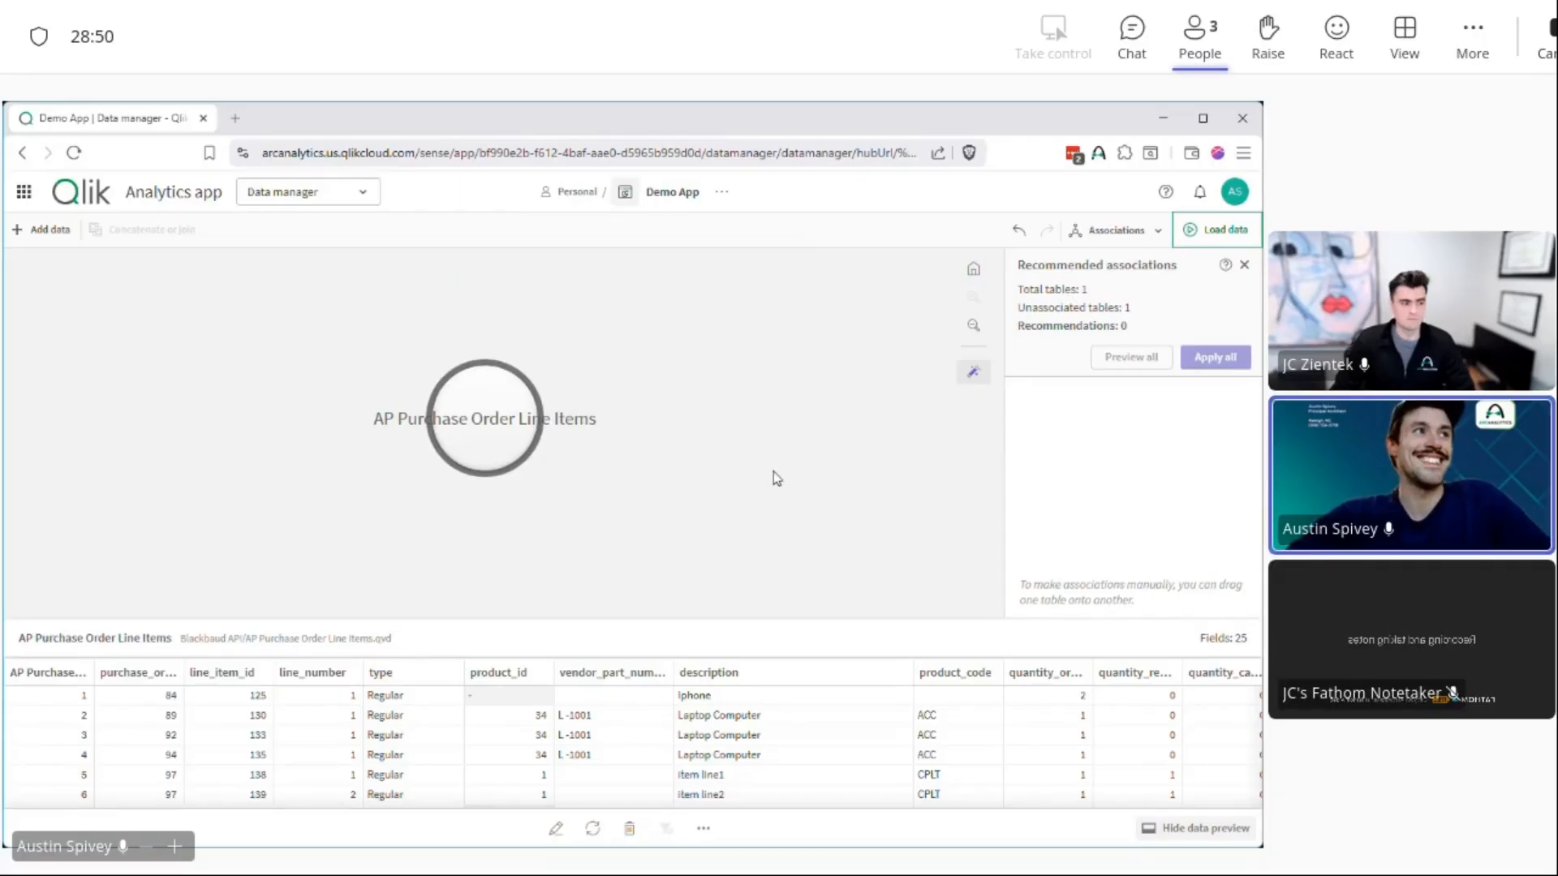
mouse_move(475, 410)
mouse_down()
mouse_move(425, 390)
mouse_move(485, 362)
mouse_move(479, 380)
mouse_up()
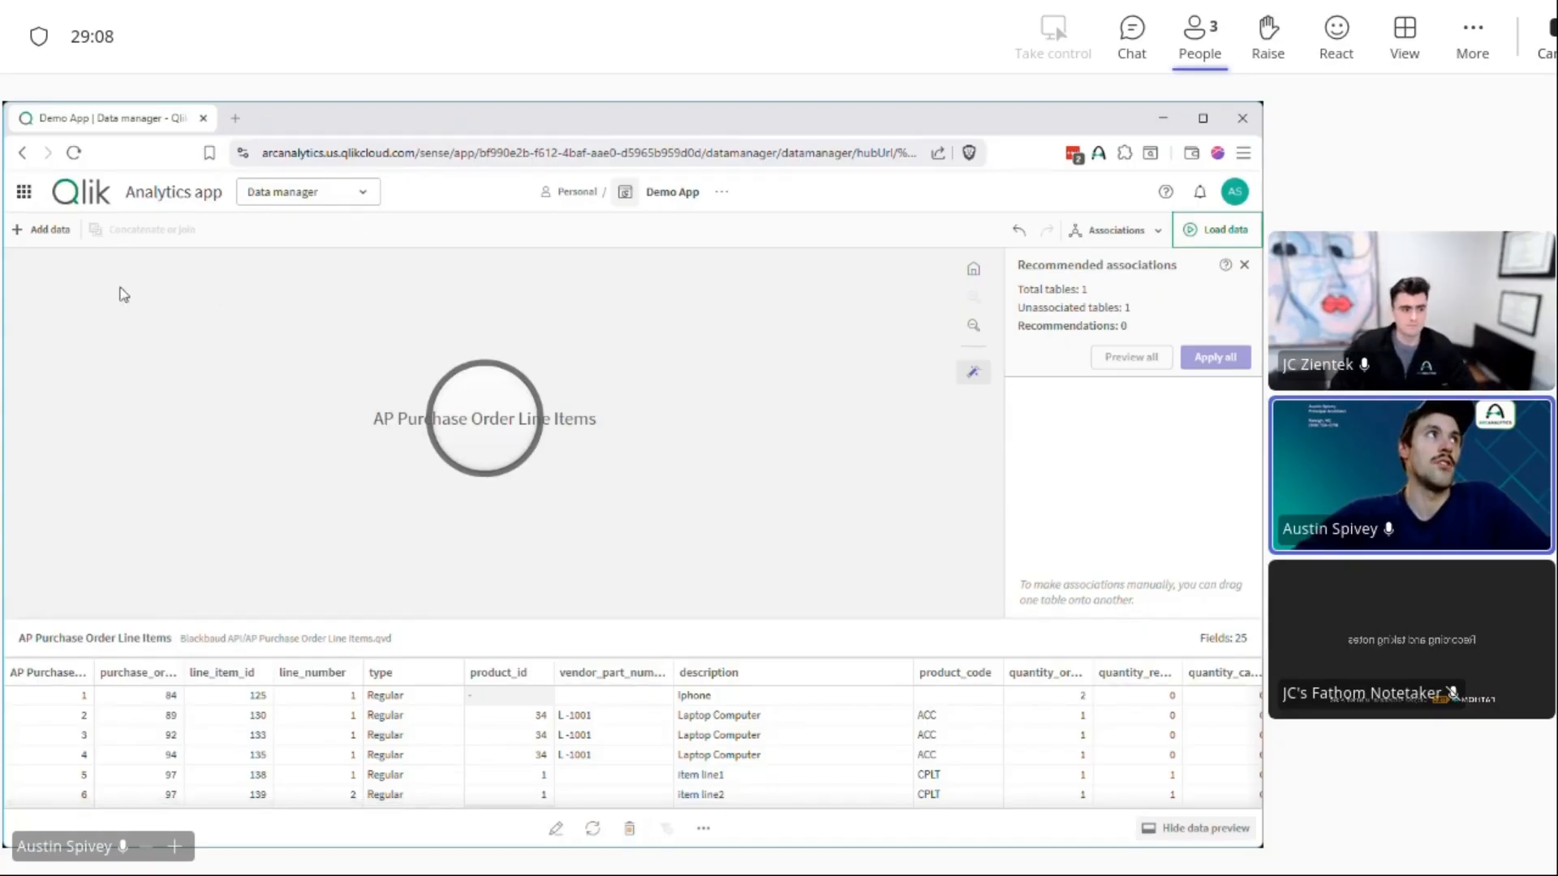
Step: Add another dataset from the data catalog by searching its datasets for "purchase"
click(46, 236)
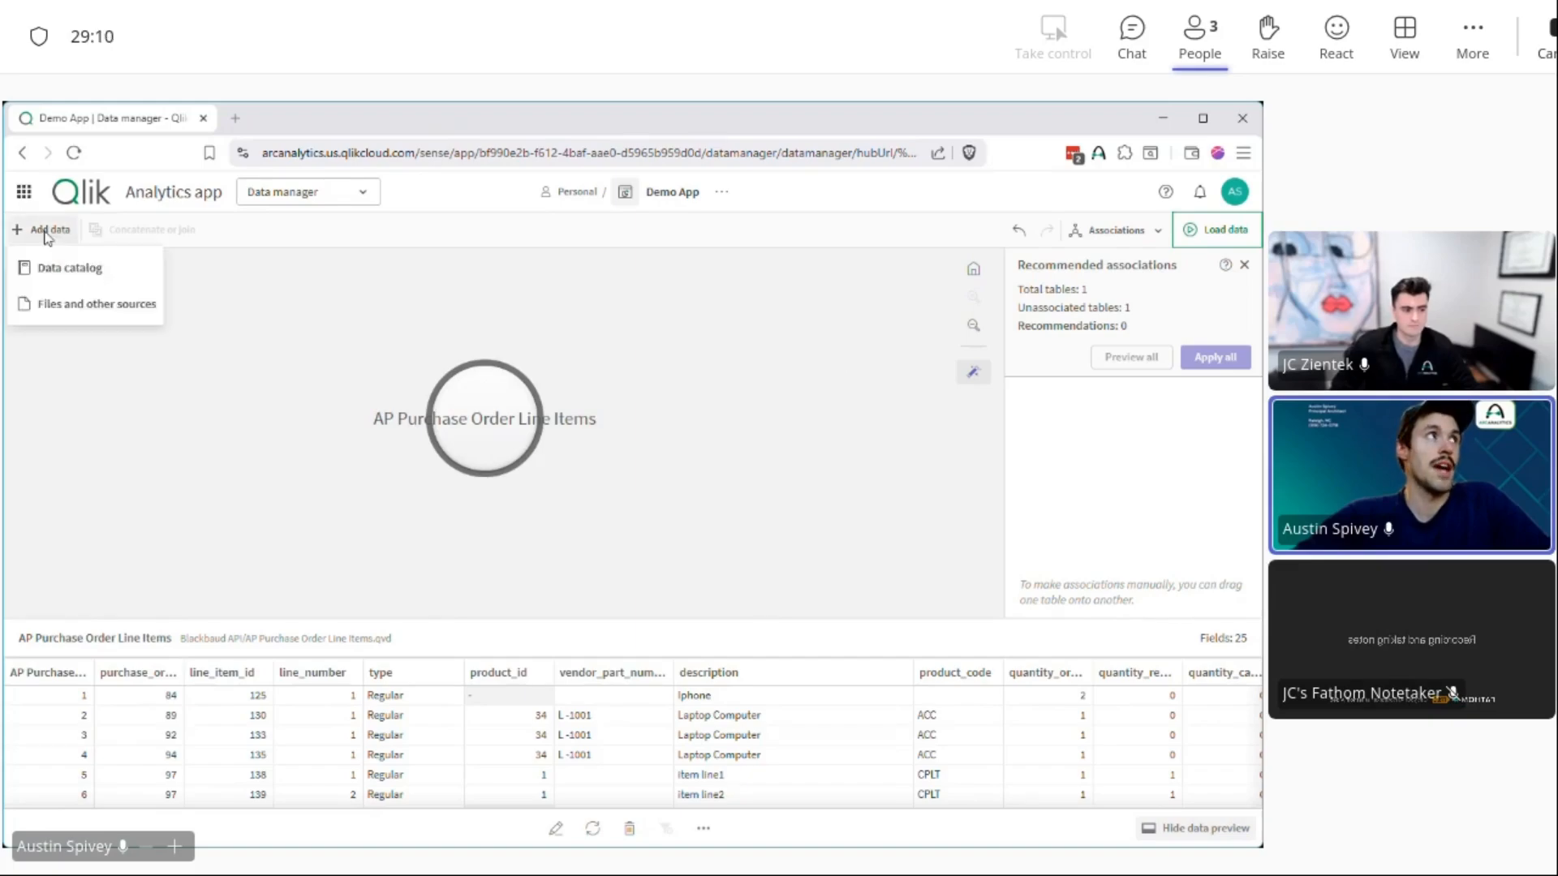
click(136, 284)
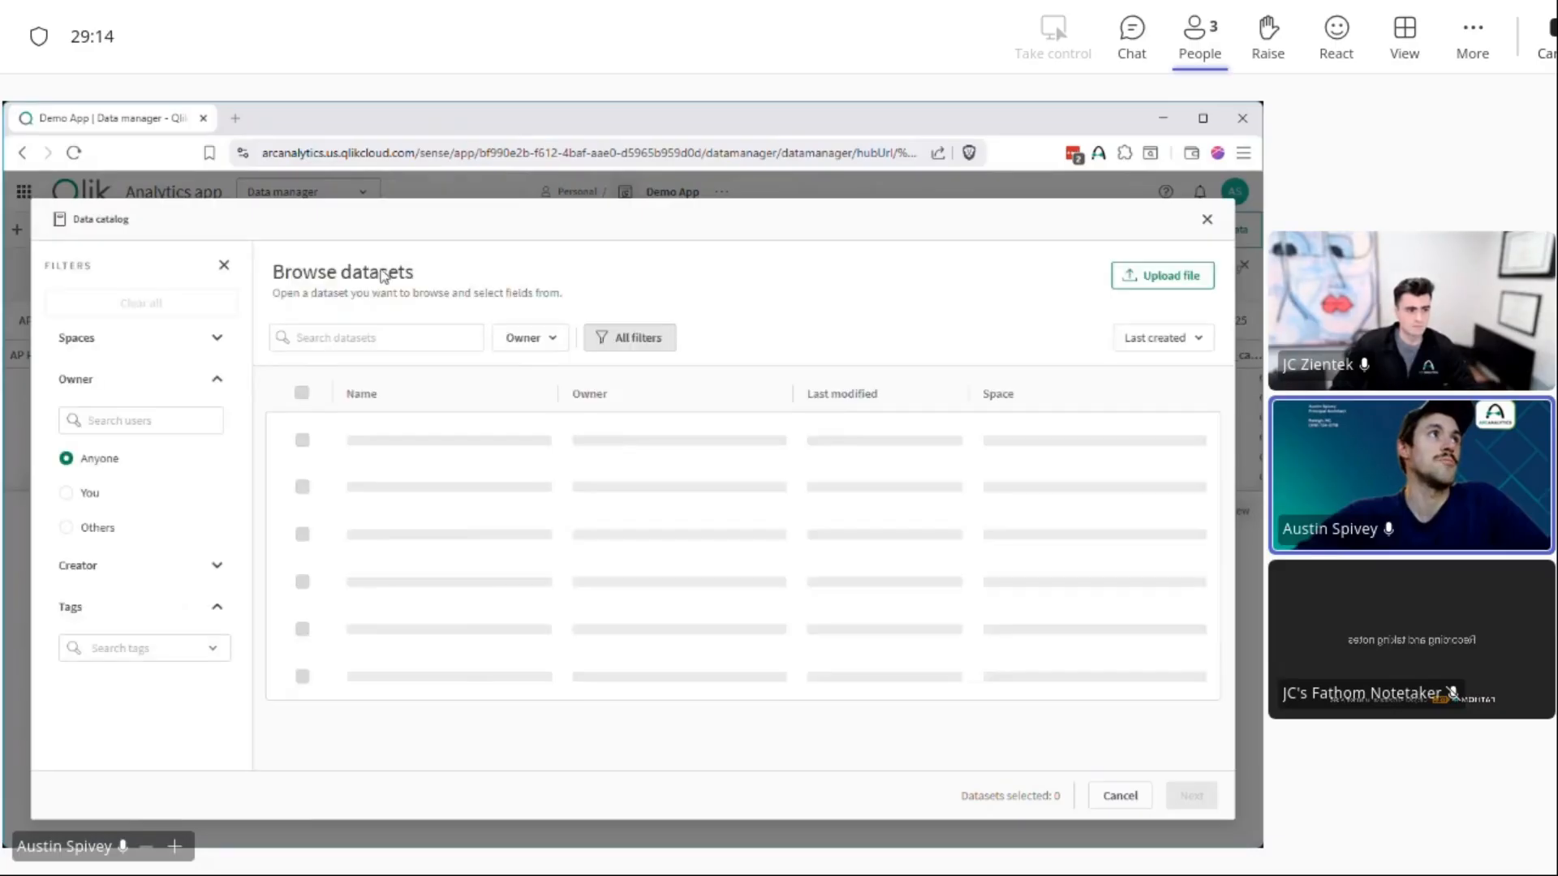
click(366, 340)
text(pur)
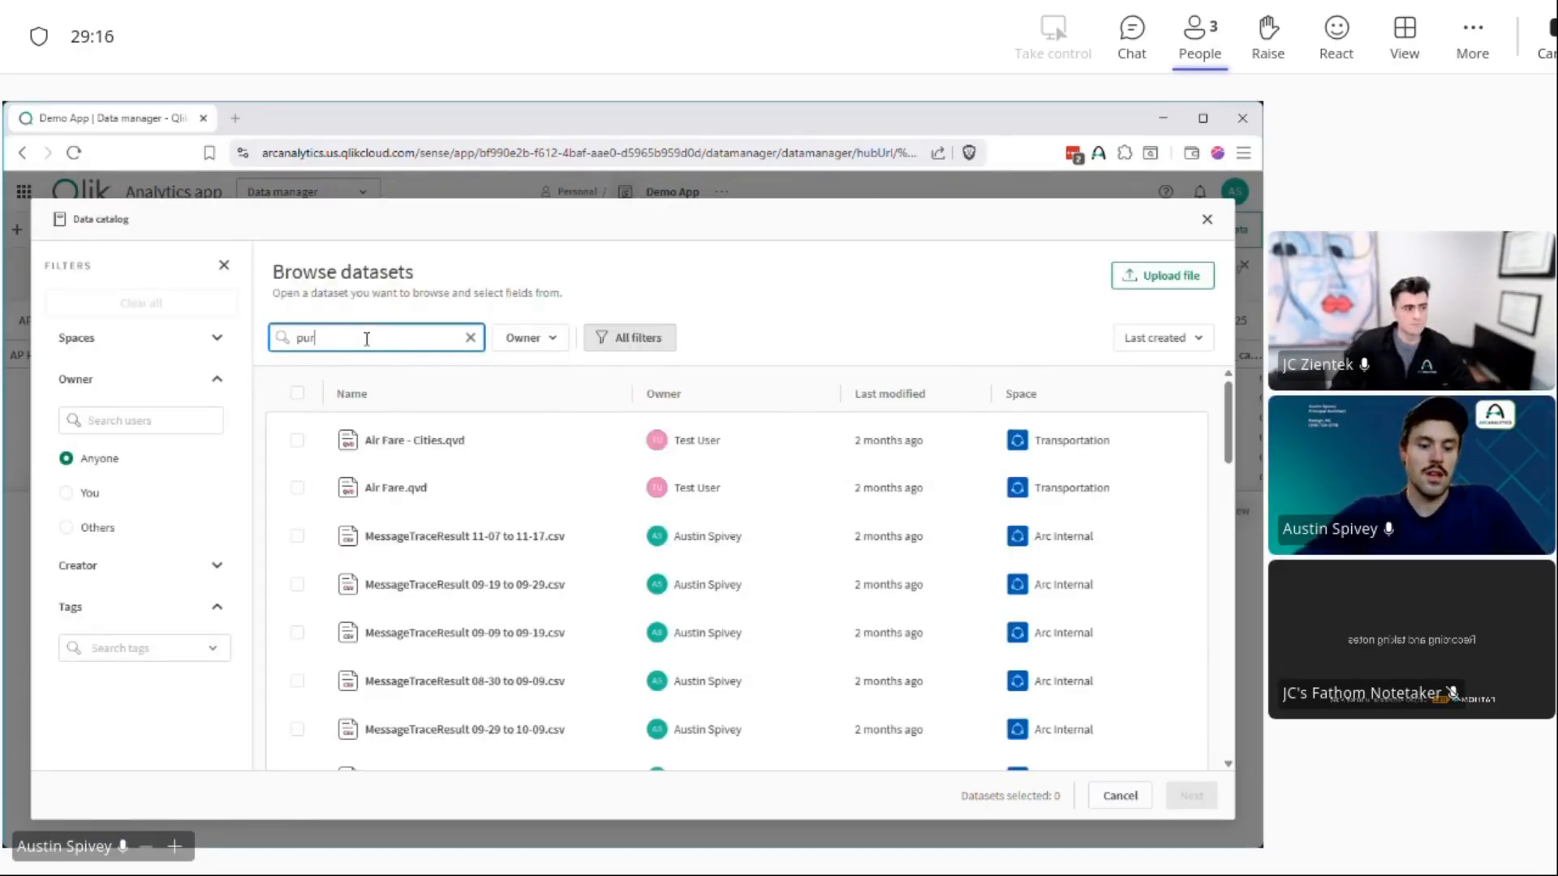
text(chase)
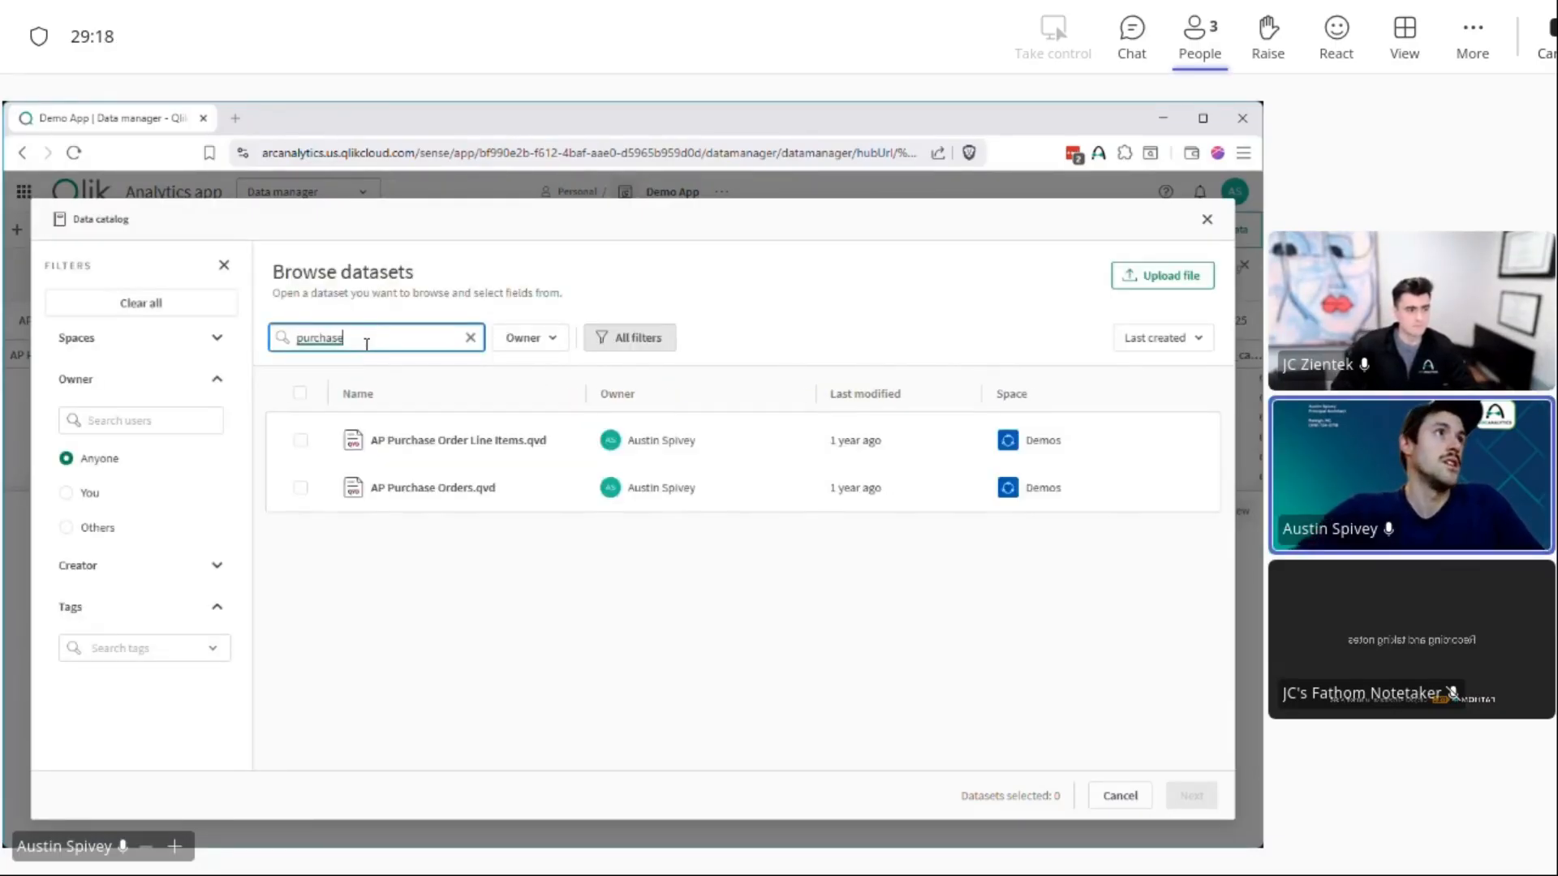
Step: Select all fields of AP Purchase Orders.qvd and load the dataset into the app
click(442, 491)
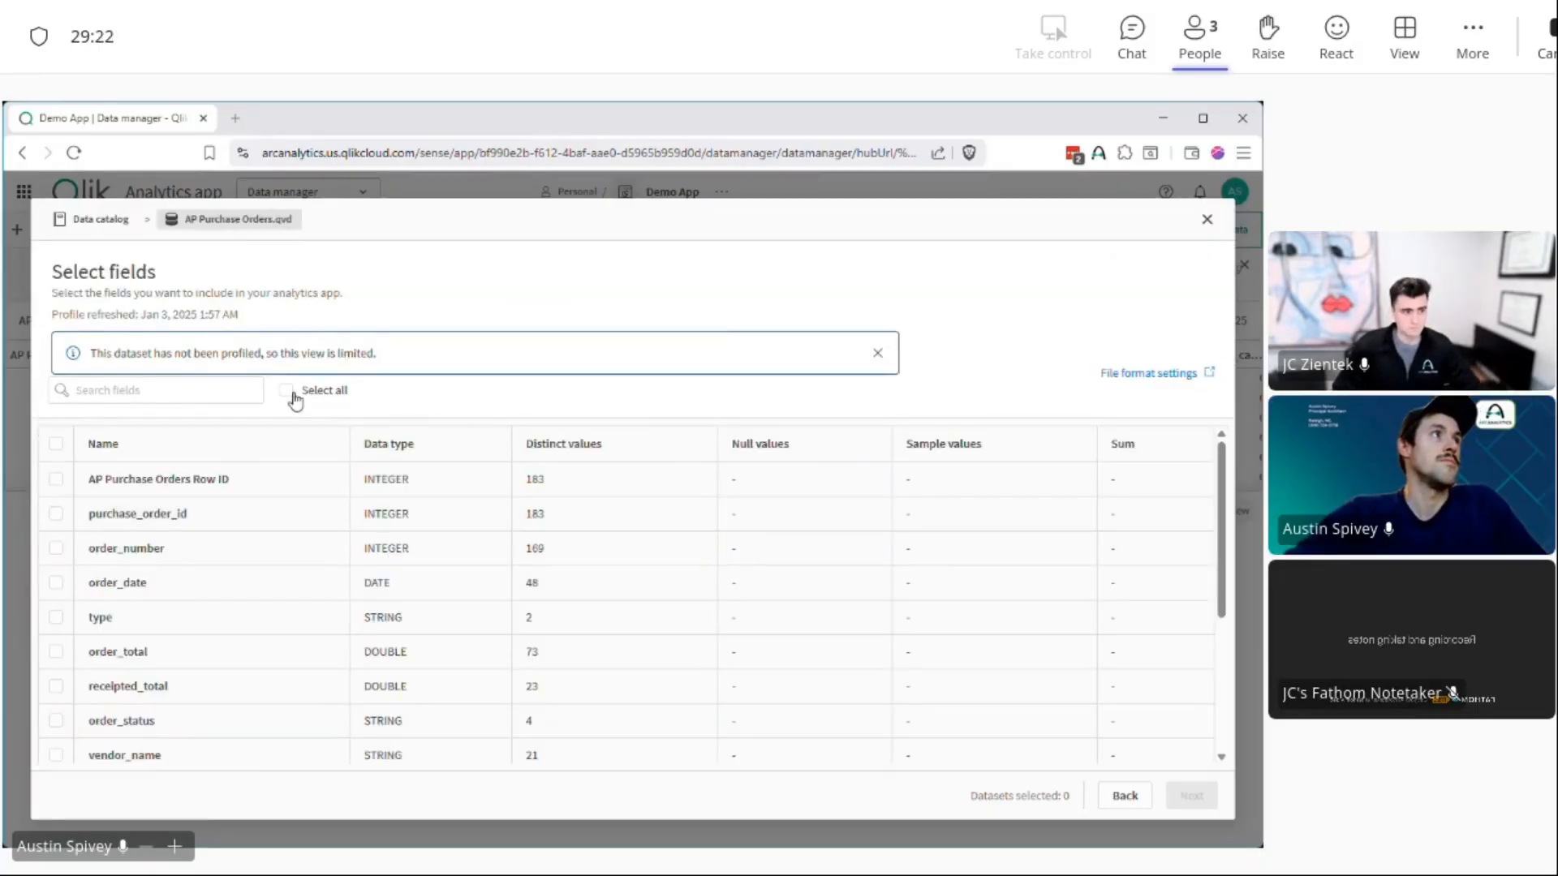
click(293, 392)
click(1197, 800)
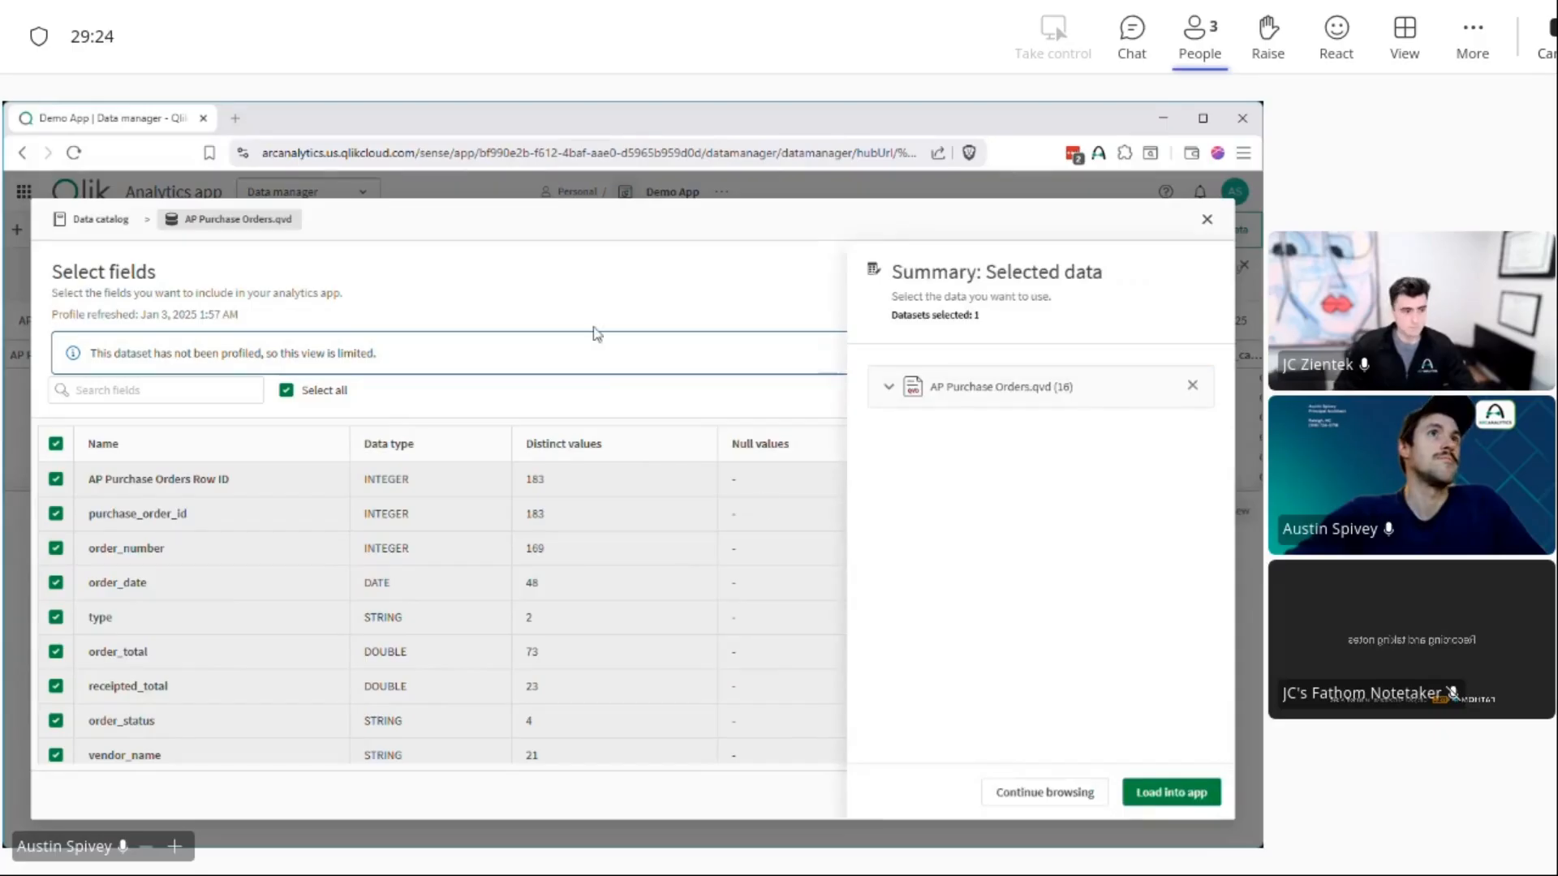
click(1178, 794)
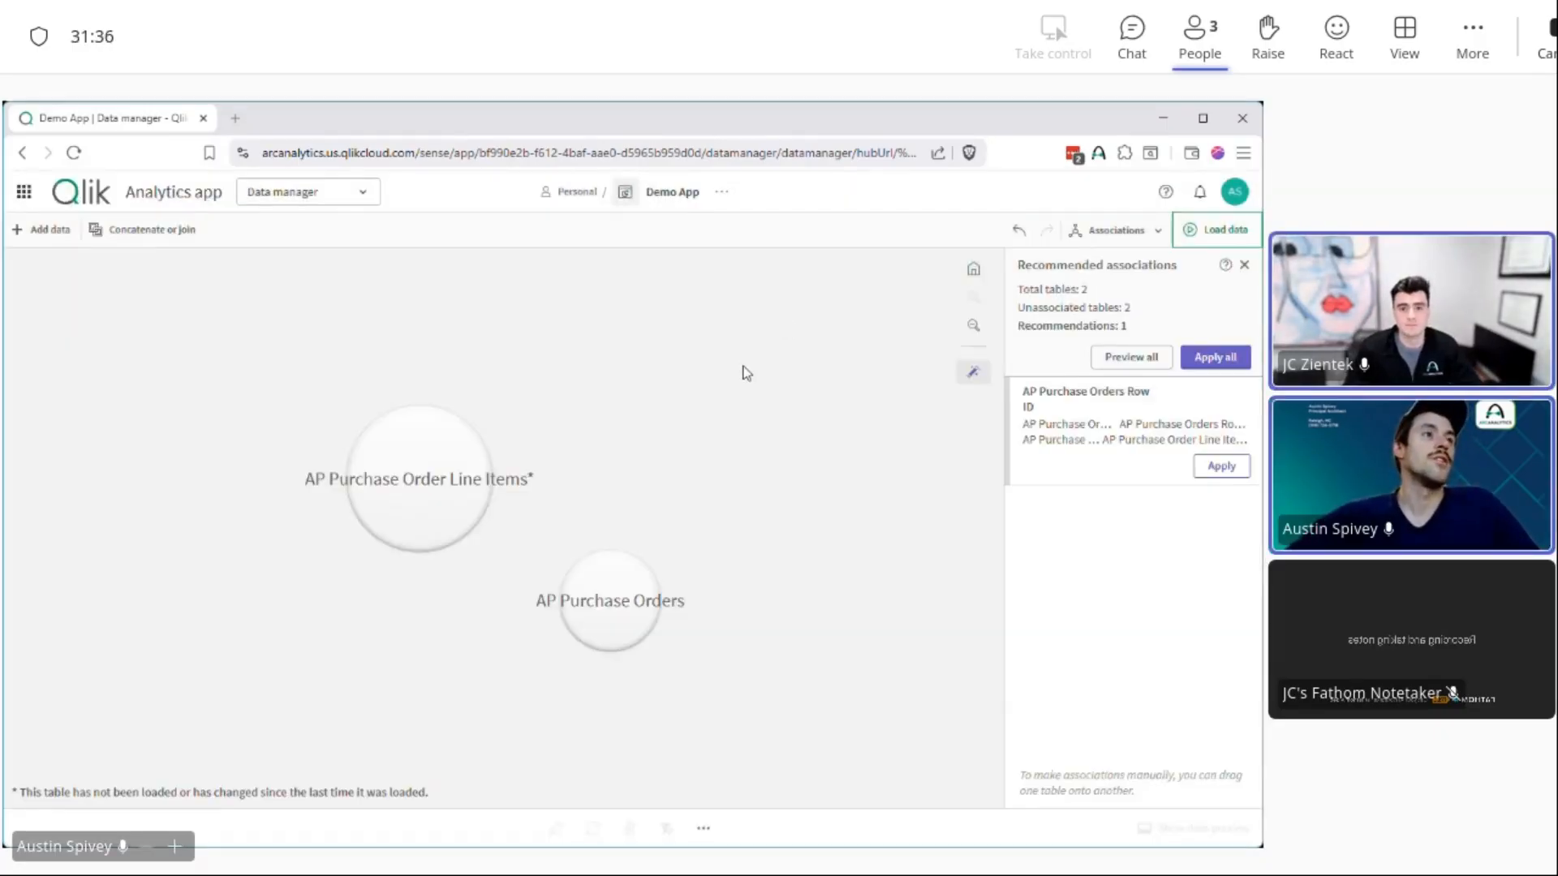
Step: Preview both purchase order tables and associate AP Purchase Orders with AP Purchase Order Line Items on purchase_order_id
click(620, 585)
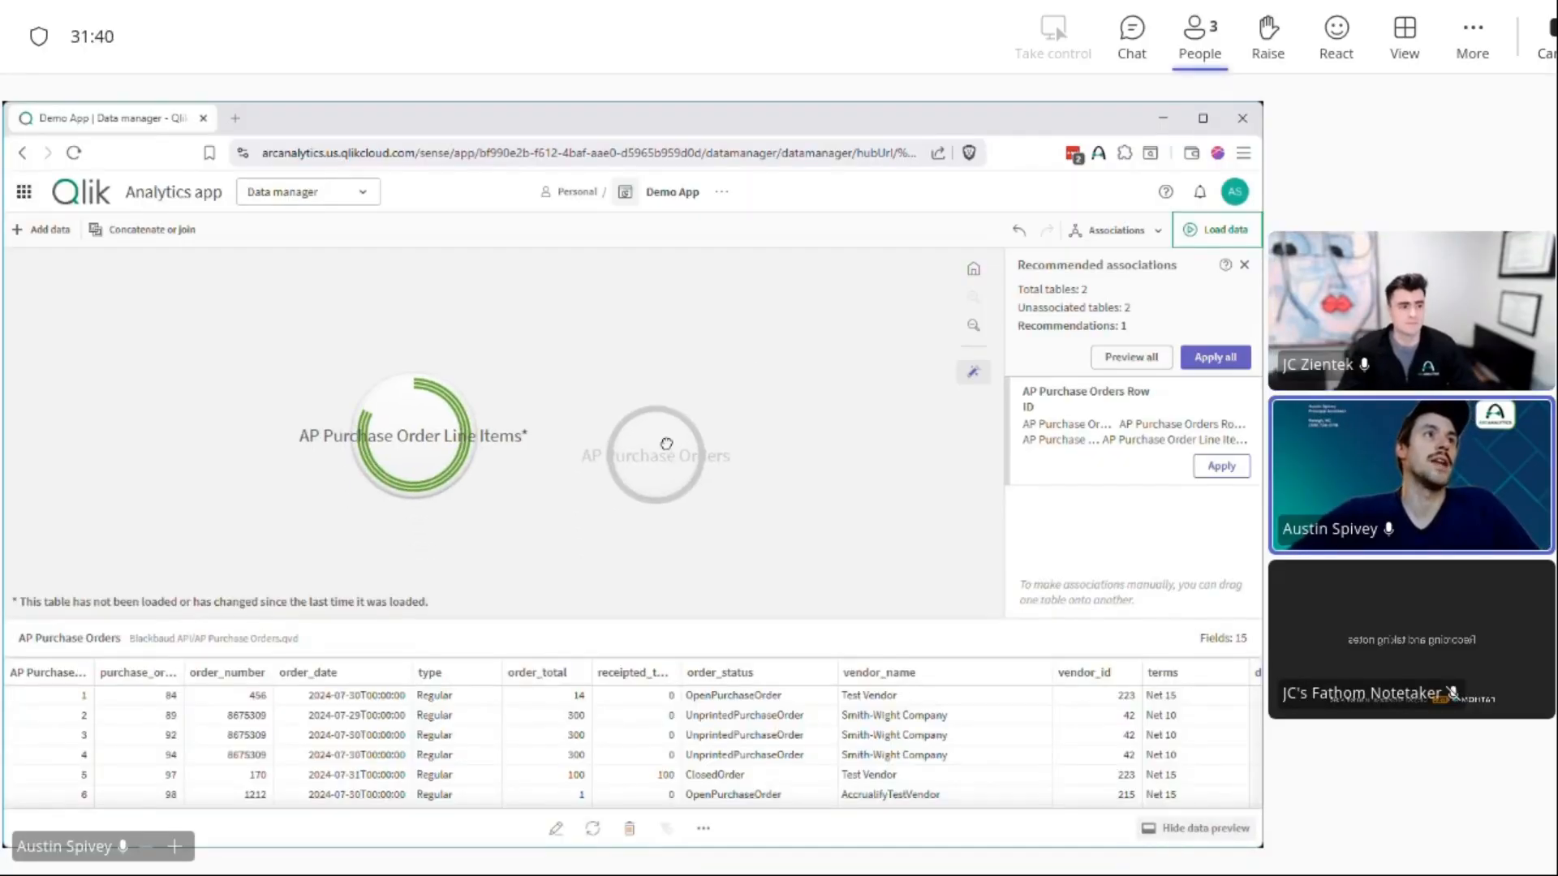
click(371, 388)
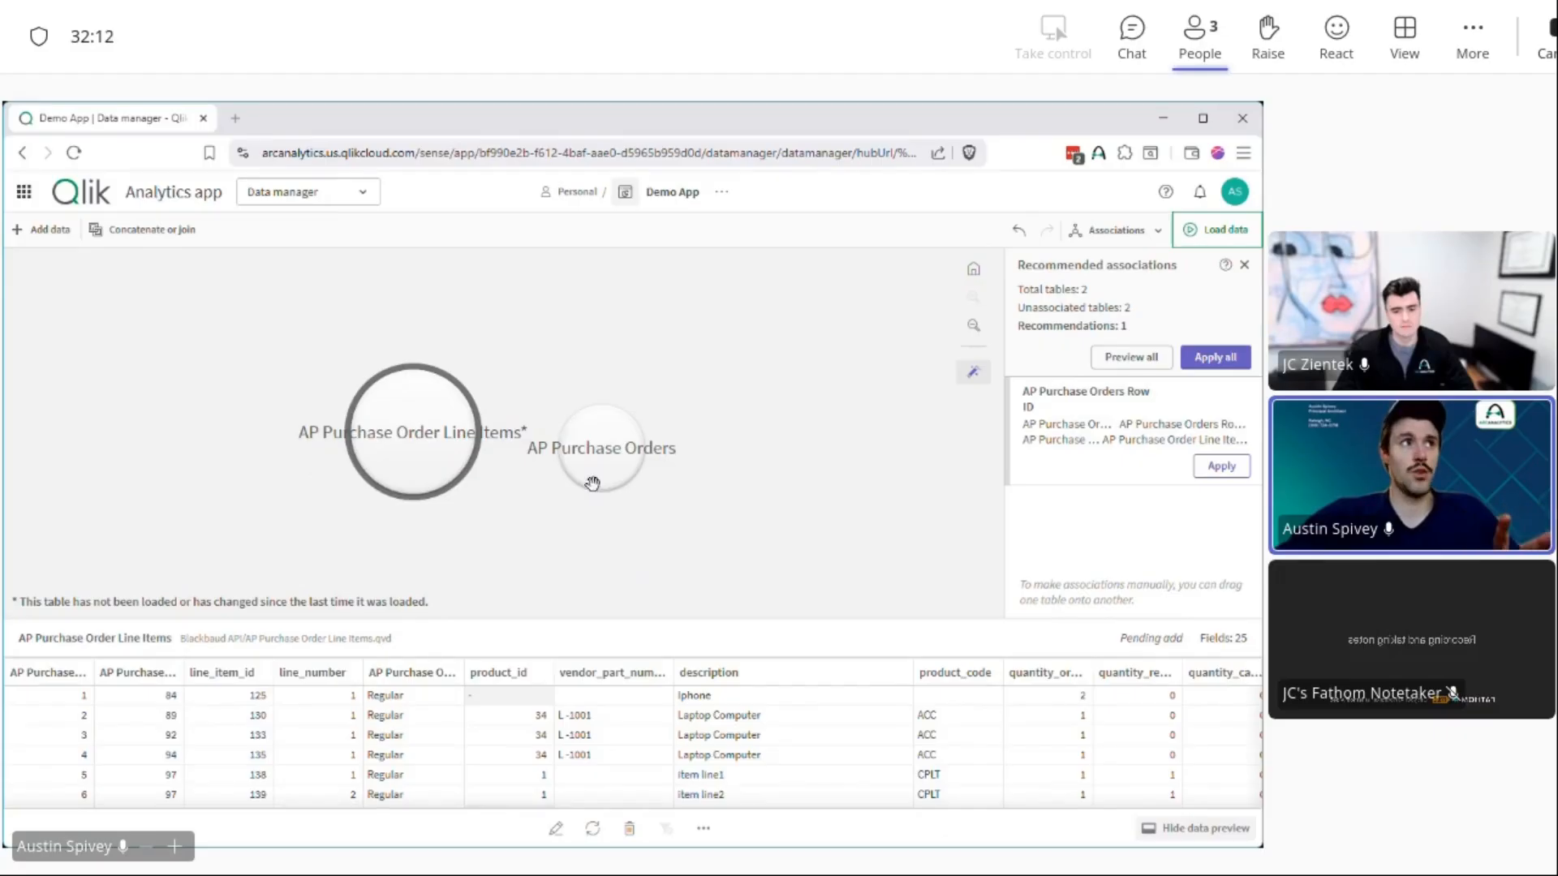
drag(596, 486, 487, 401)
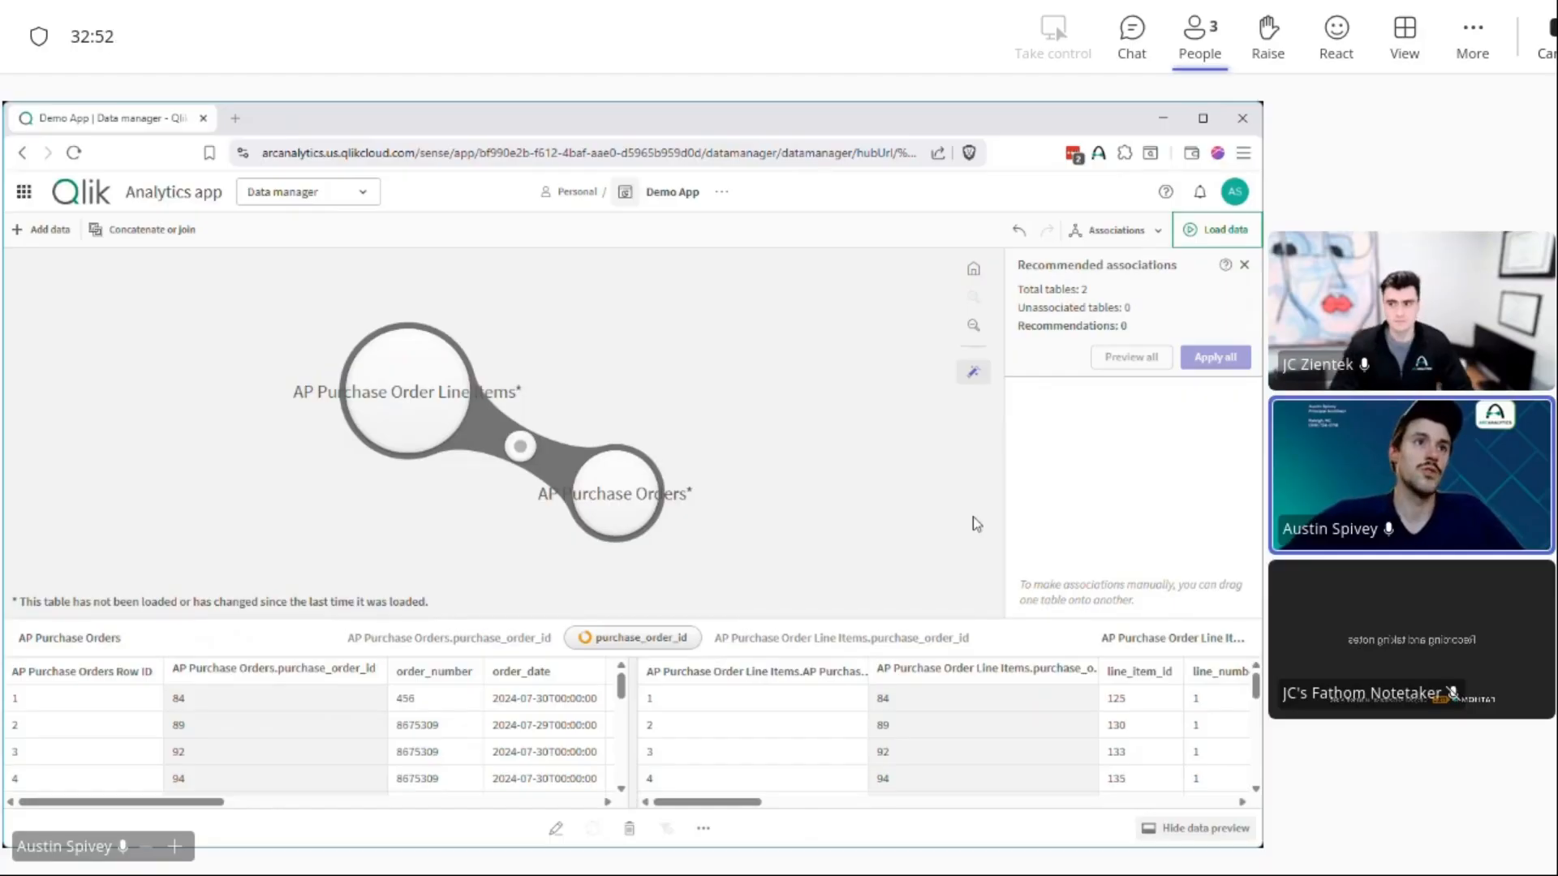
scroll(983, 712, down, 5)
scroll(983, 712, up, 5)
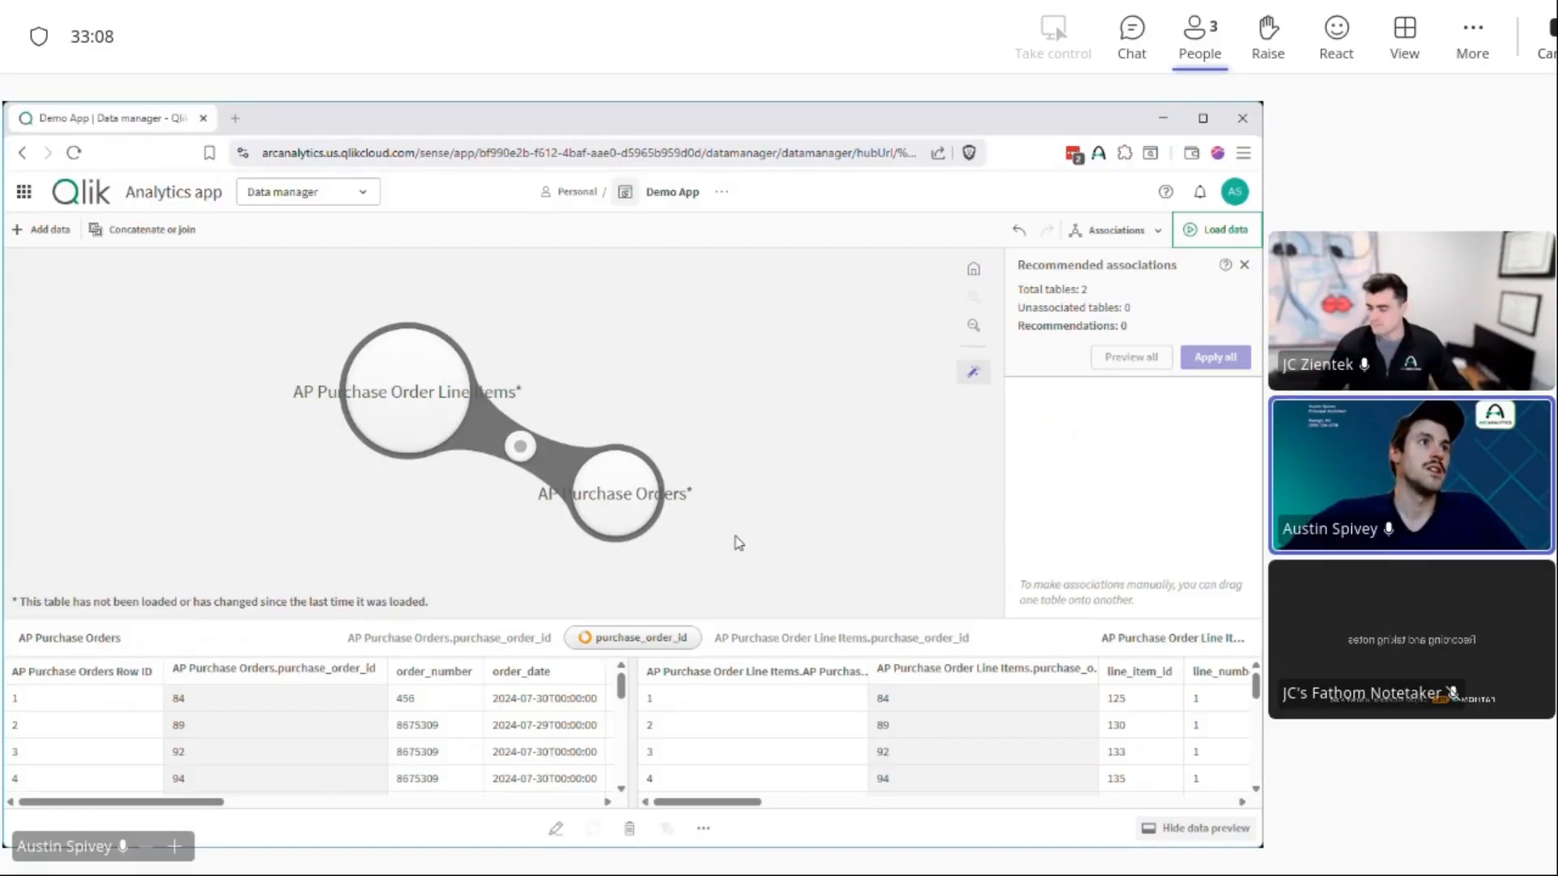
Step: Open the AP Purchase Order Line Items table for editing and select its type field
click(396, 416)
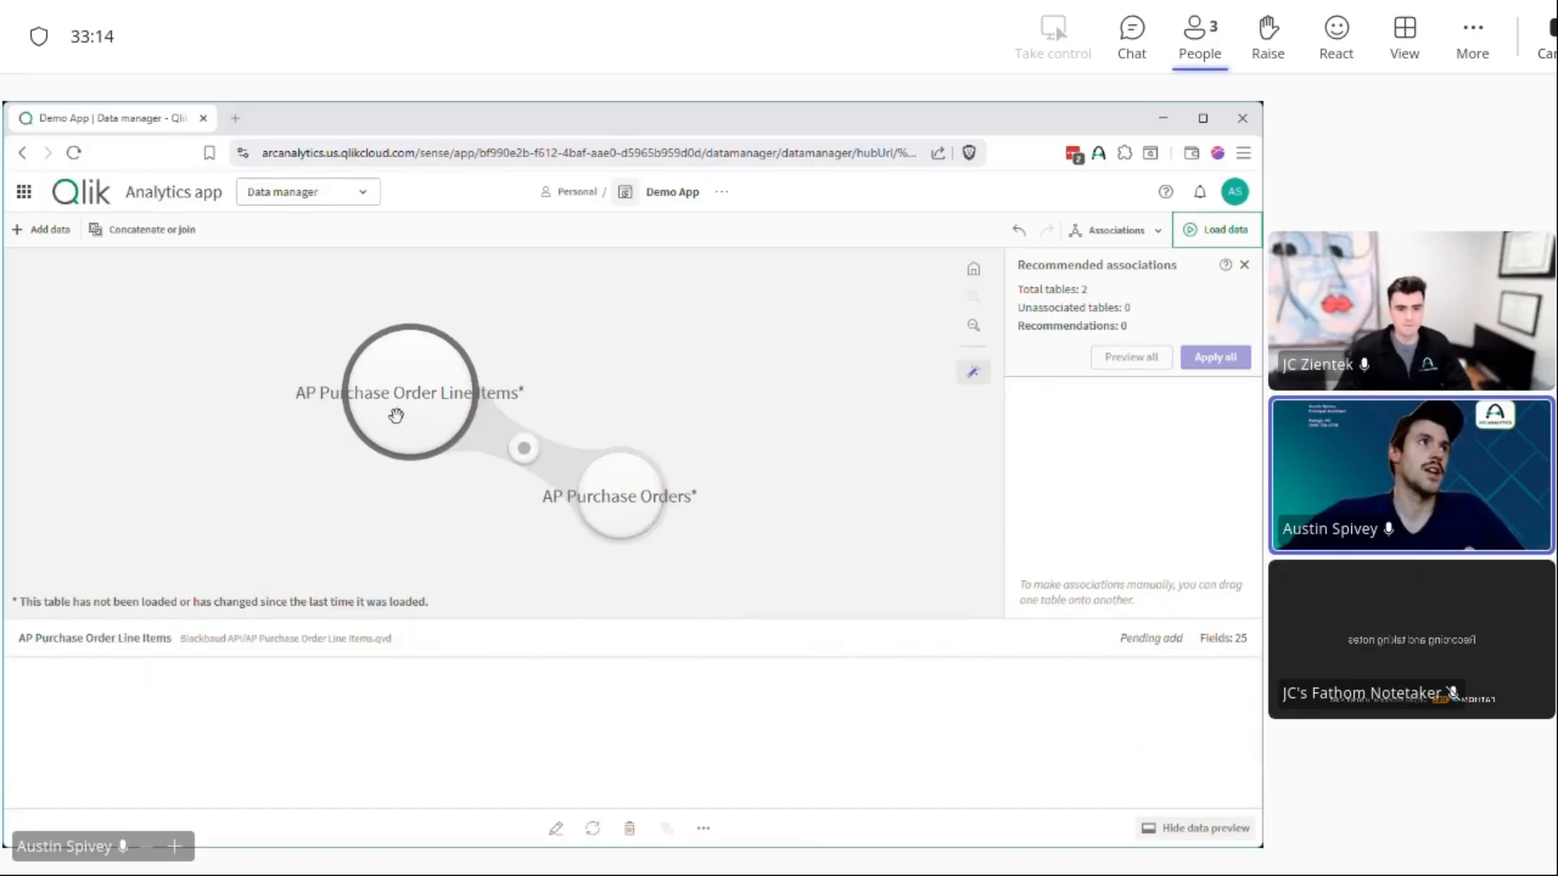
click(554, 831)
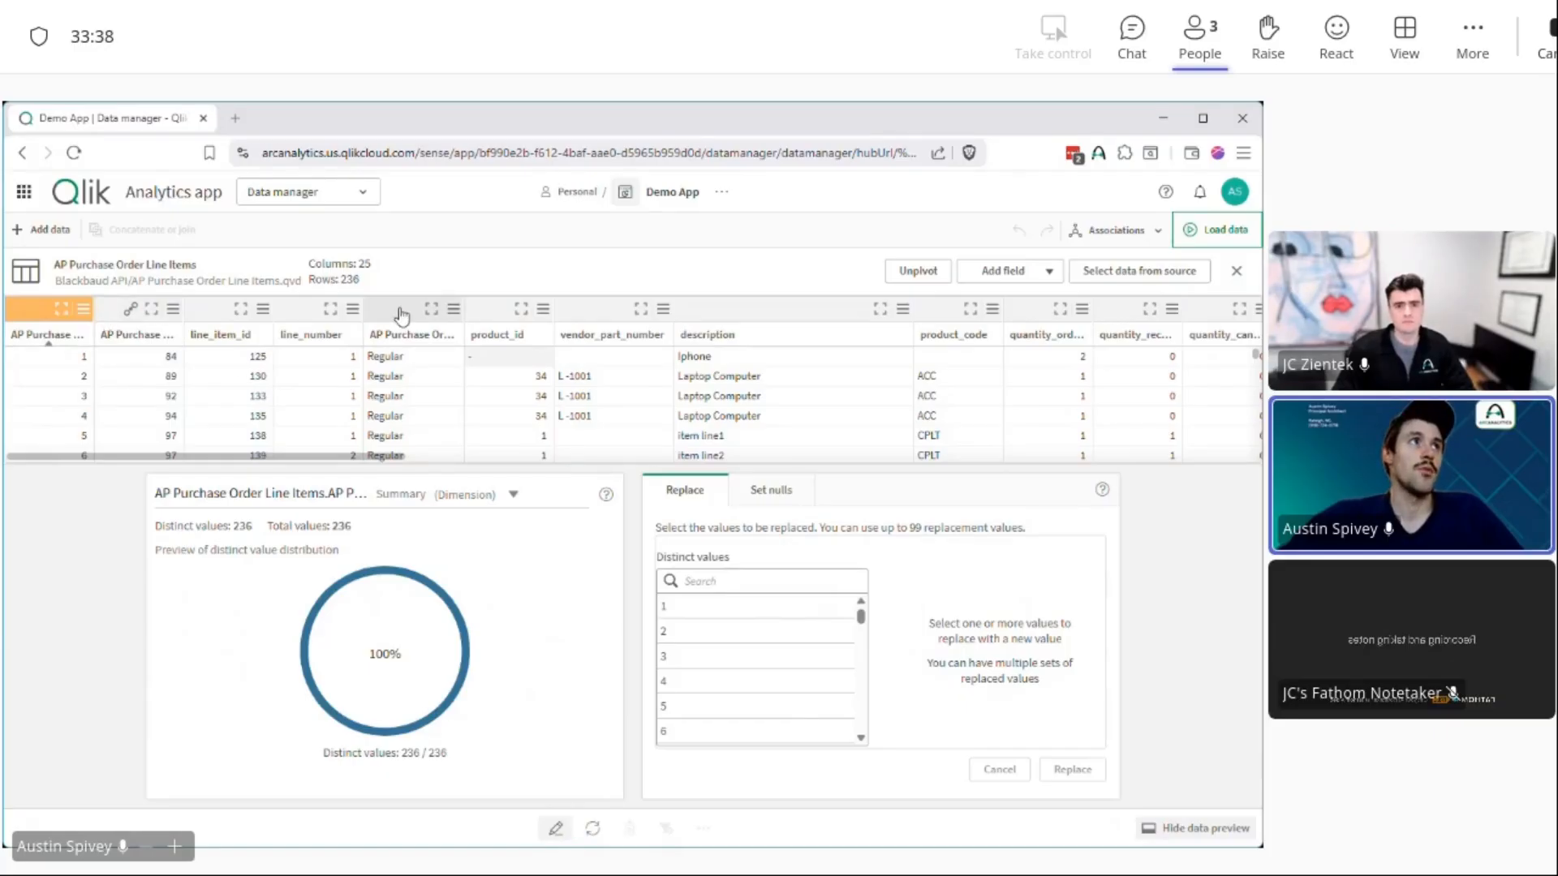
click(415, 333)
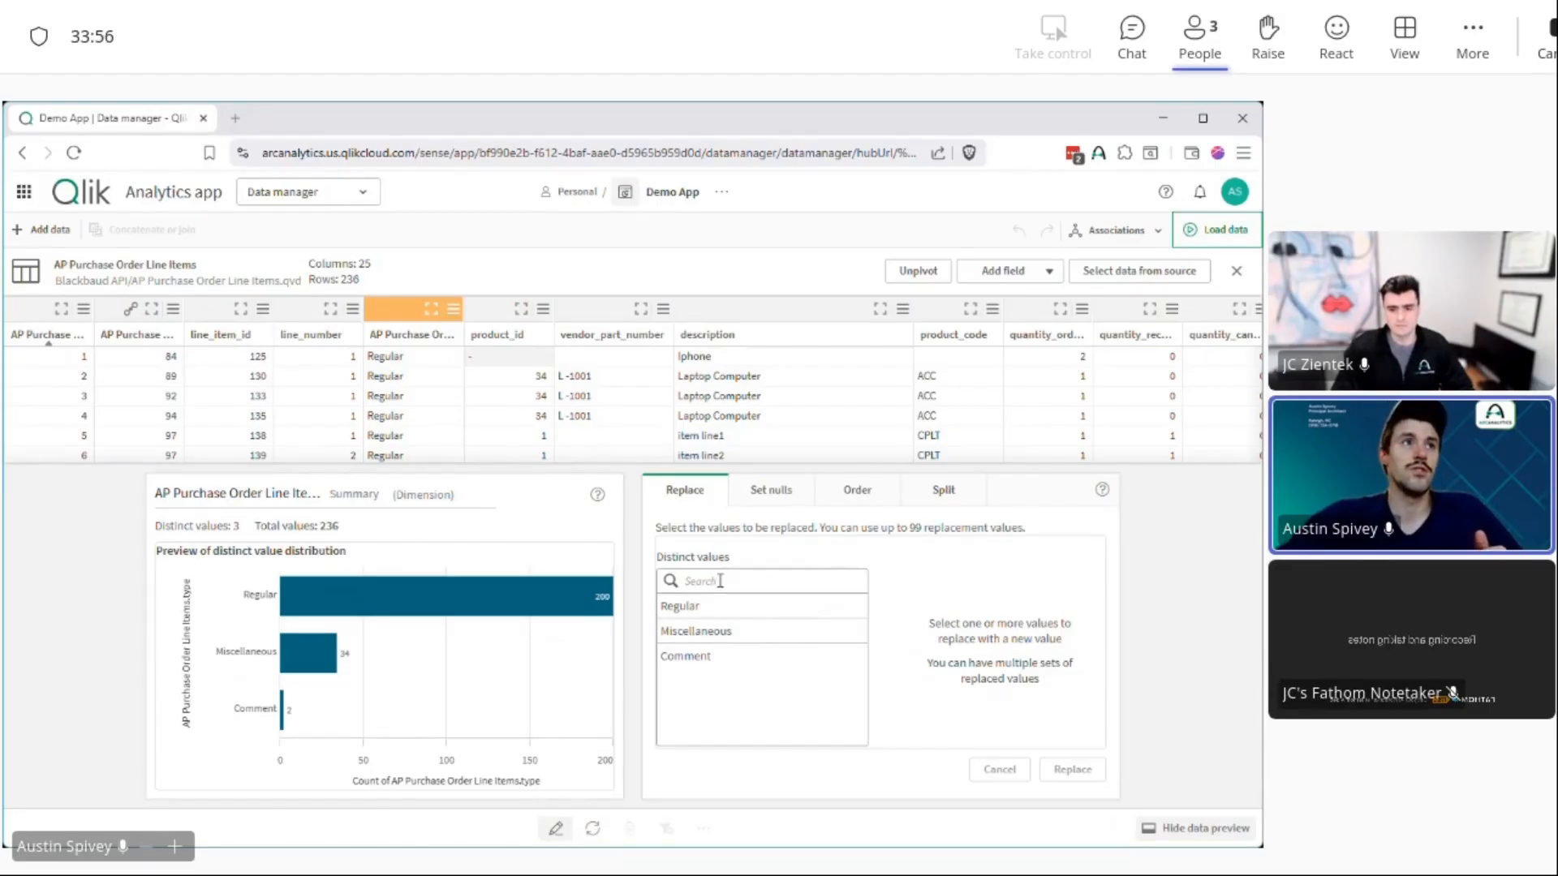
Step: Review the Set nulls, Order, Split and Replace transformation options for the type field
click(771, 492)
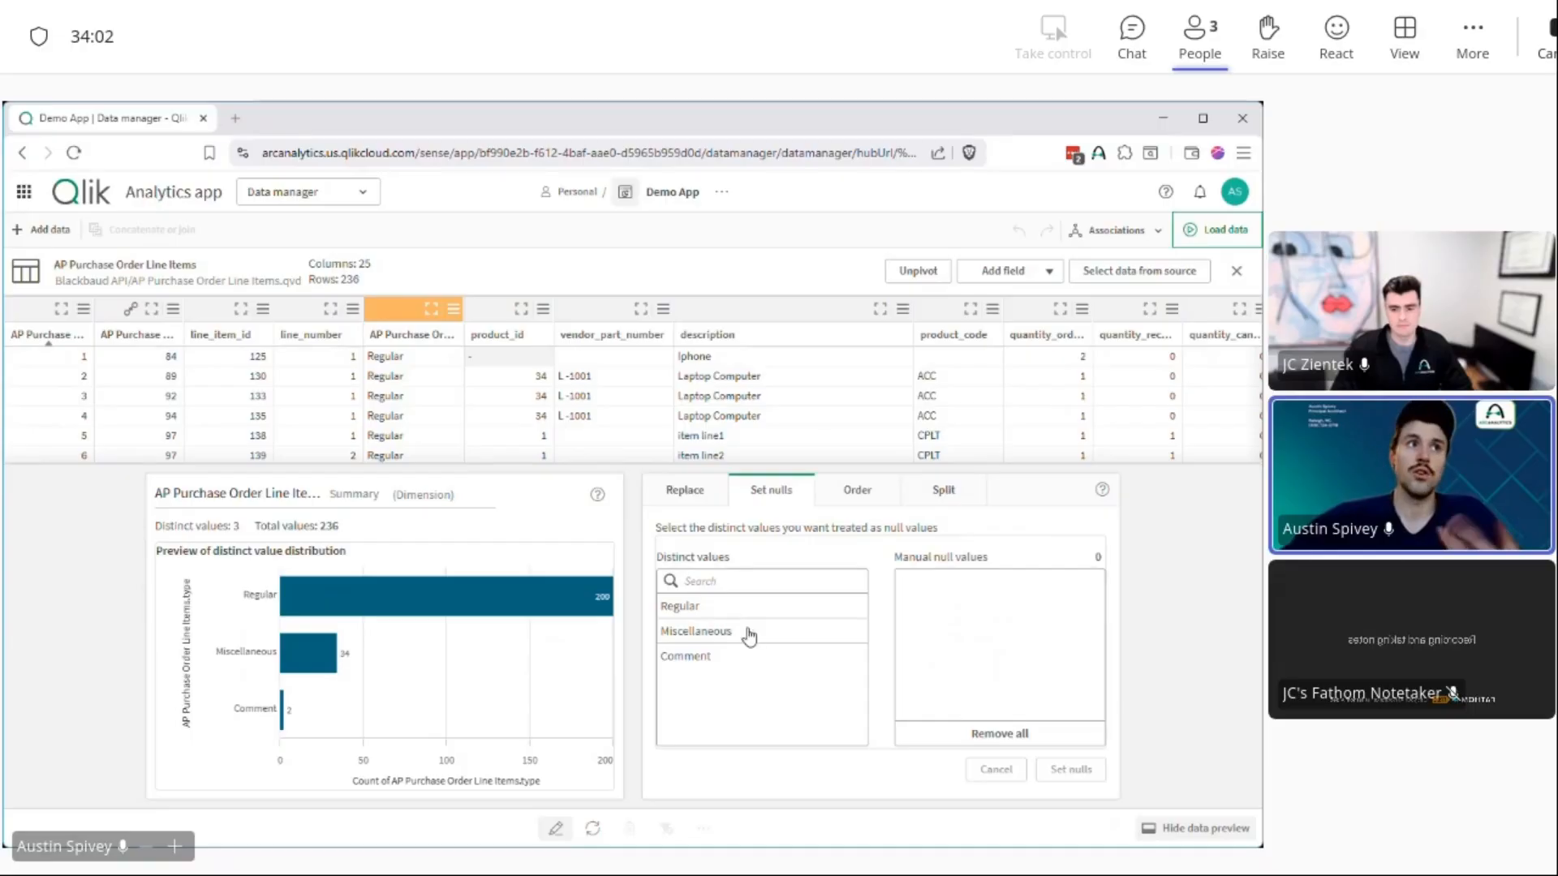
click(847, 495)
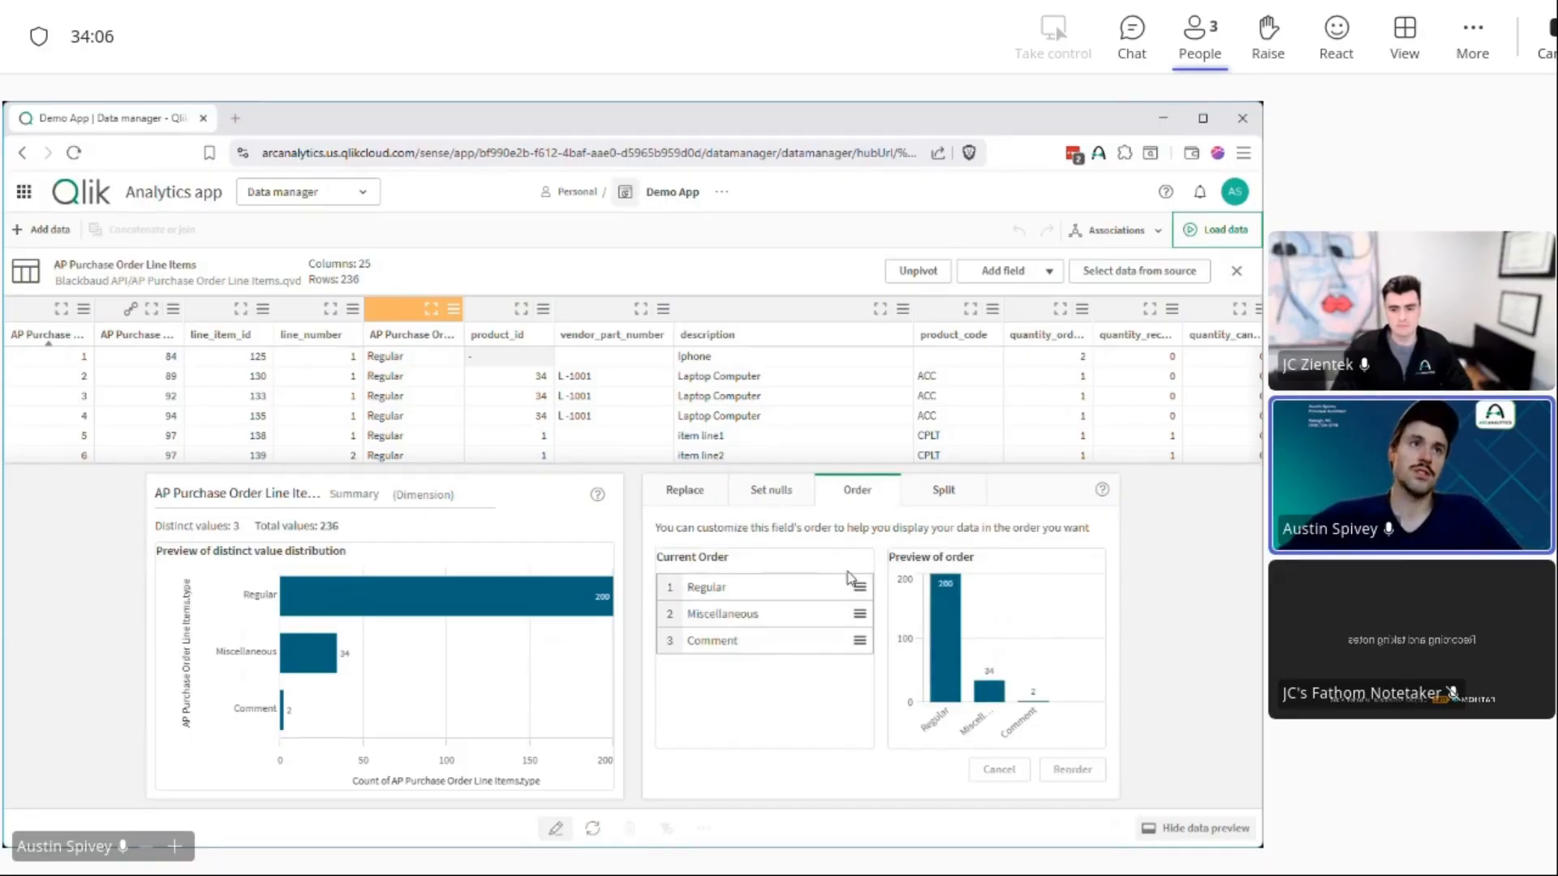
click(970, 496)
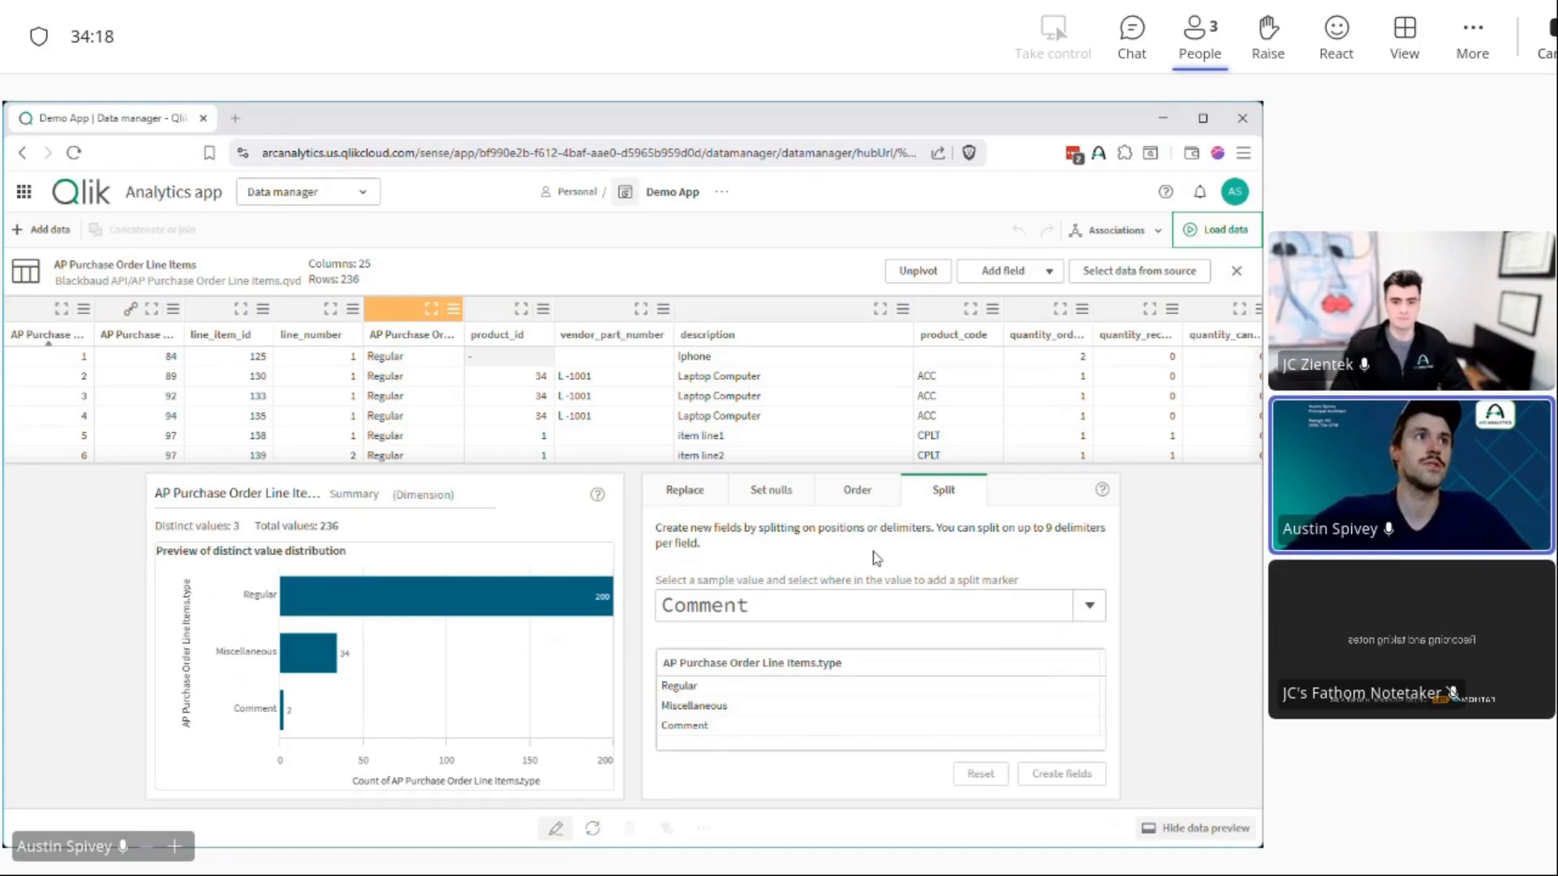
click(676, 490)
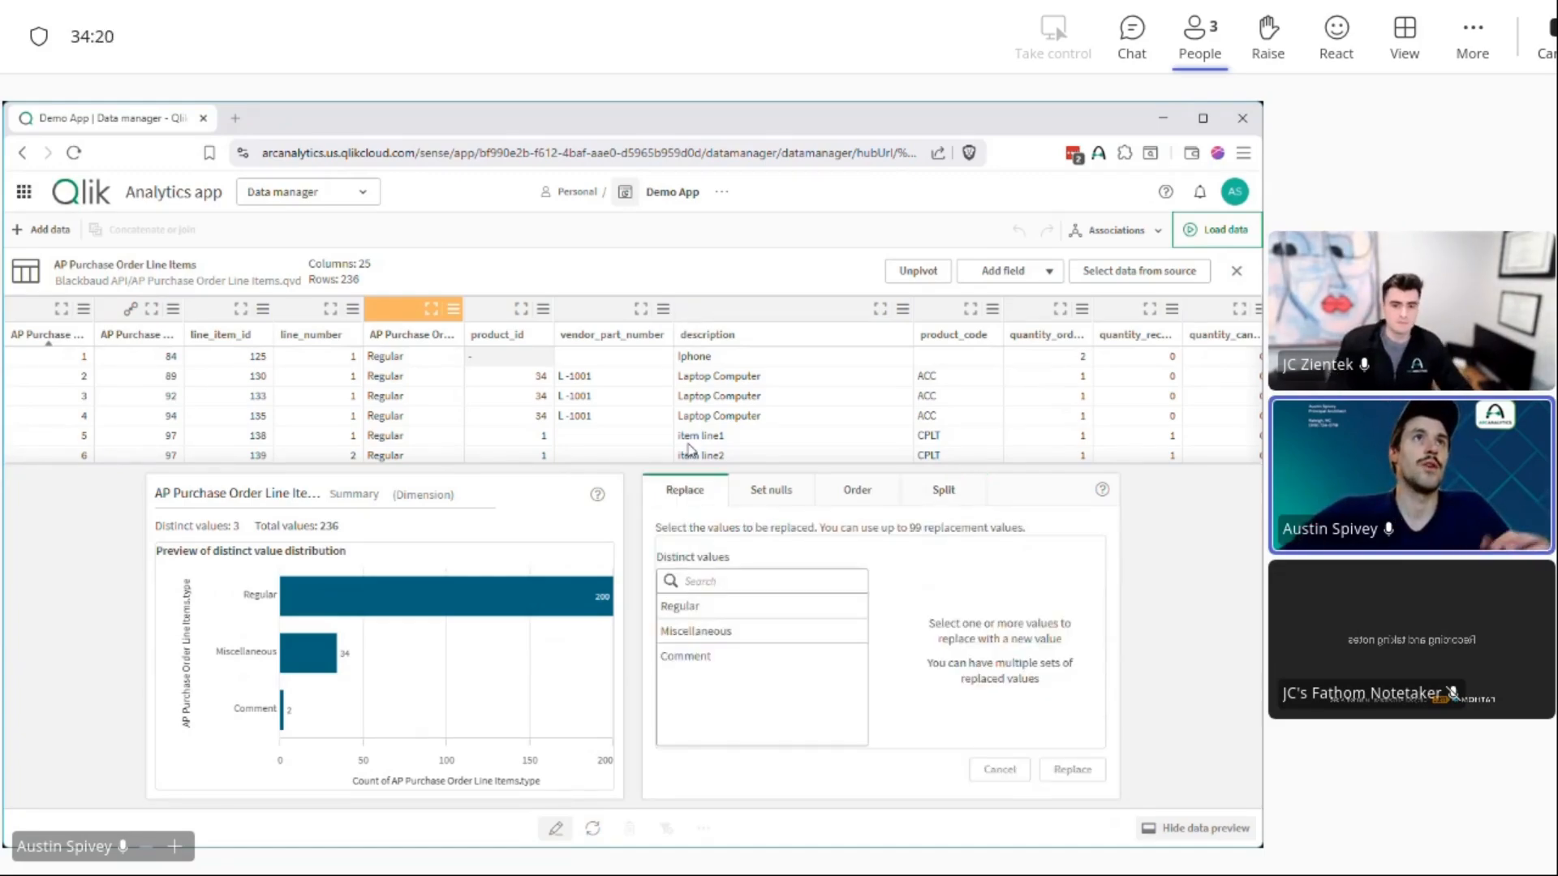
Step: Try a =Text() expression in a new calculated field for AP Purchase Order Line Items and discard the field
click(1014, 271)
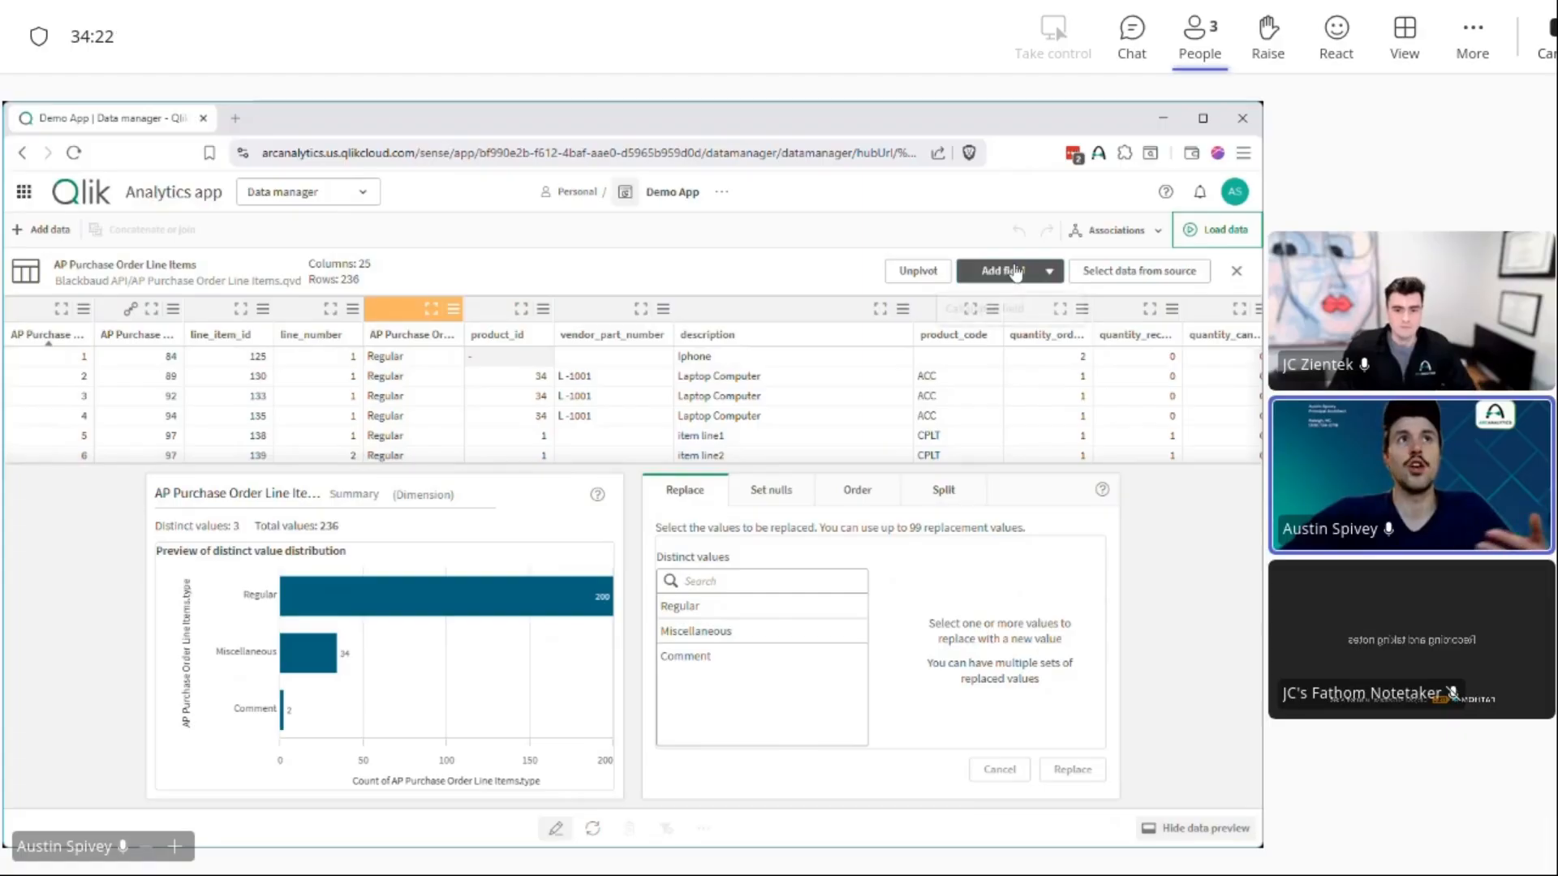
click(974, 309)
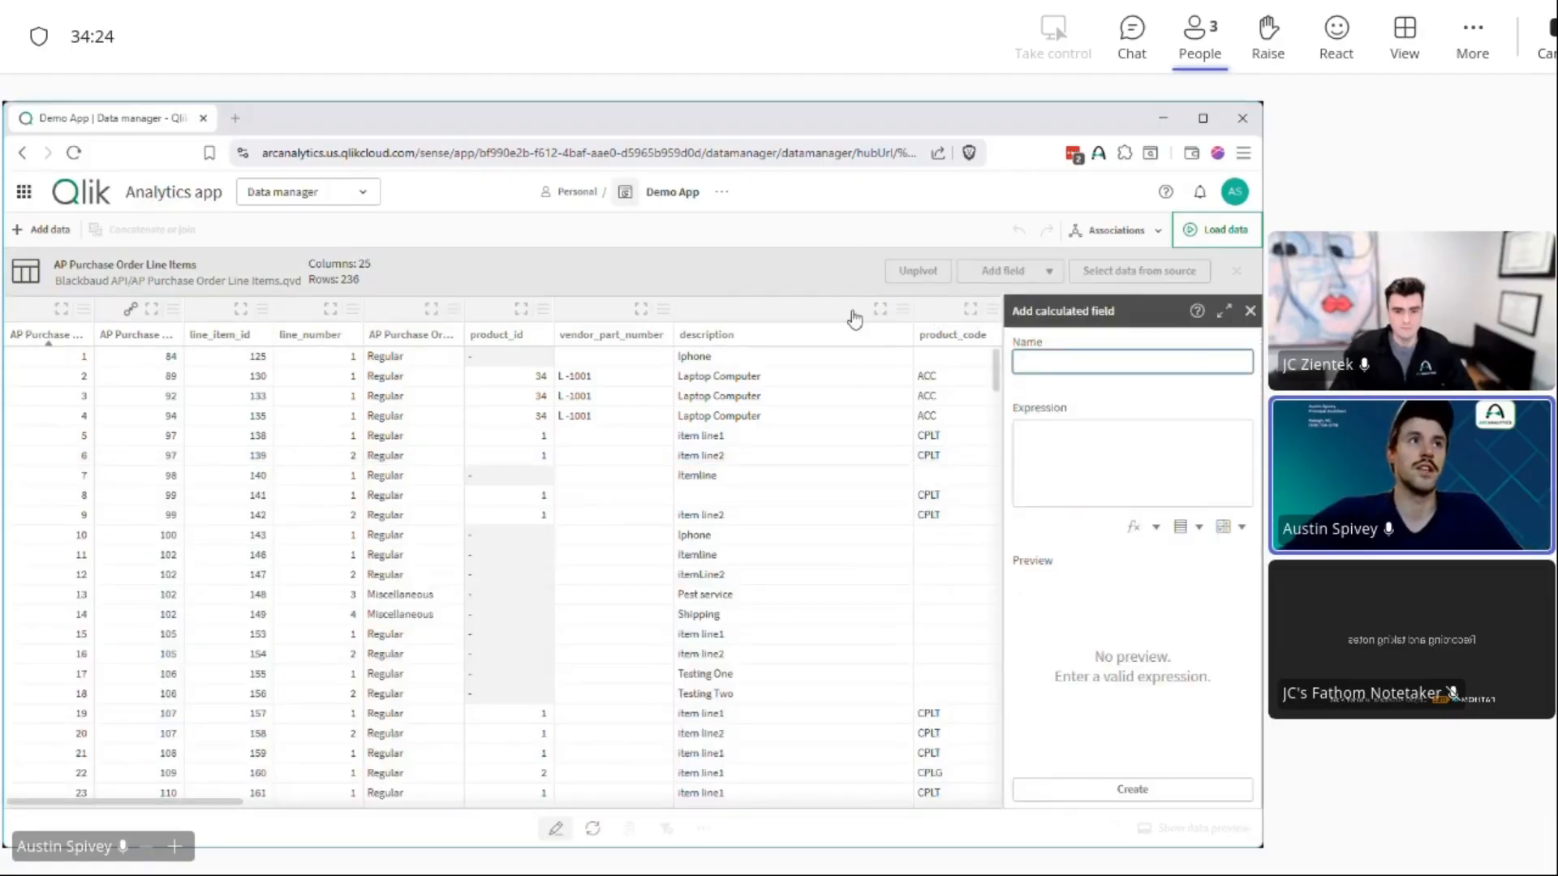
click(1138, 489)
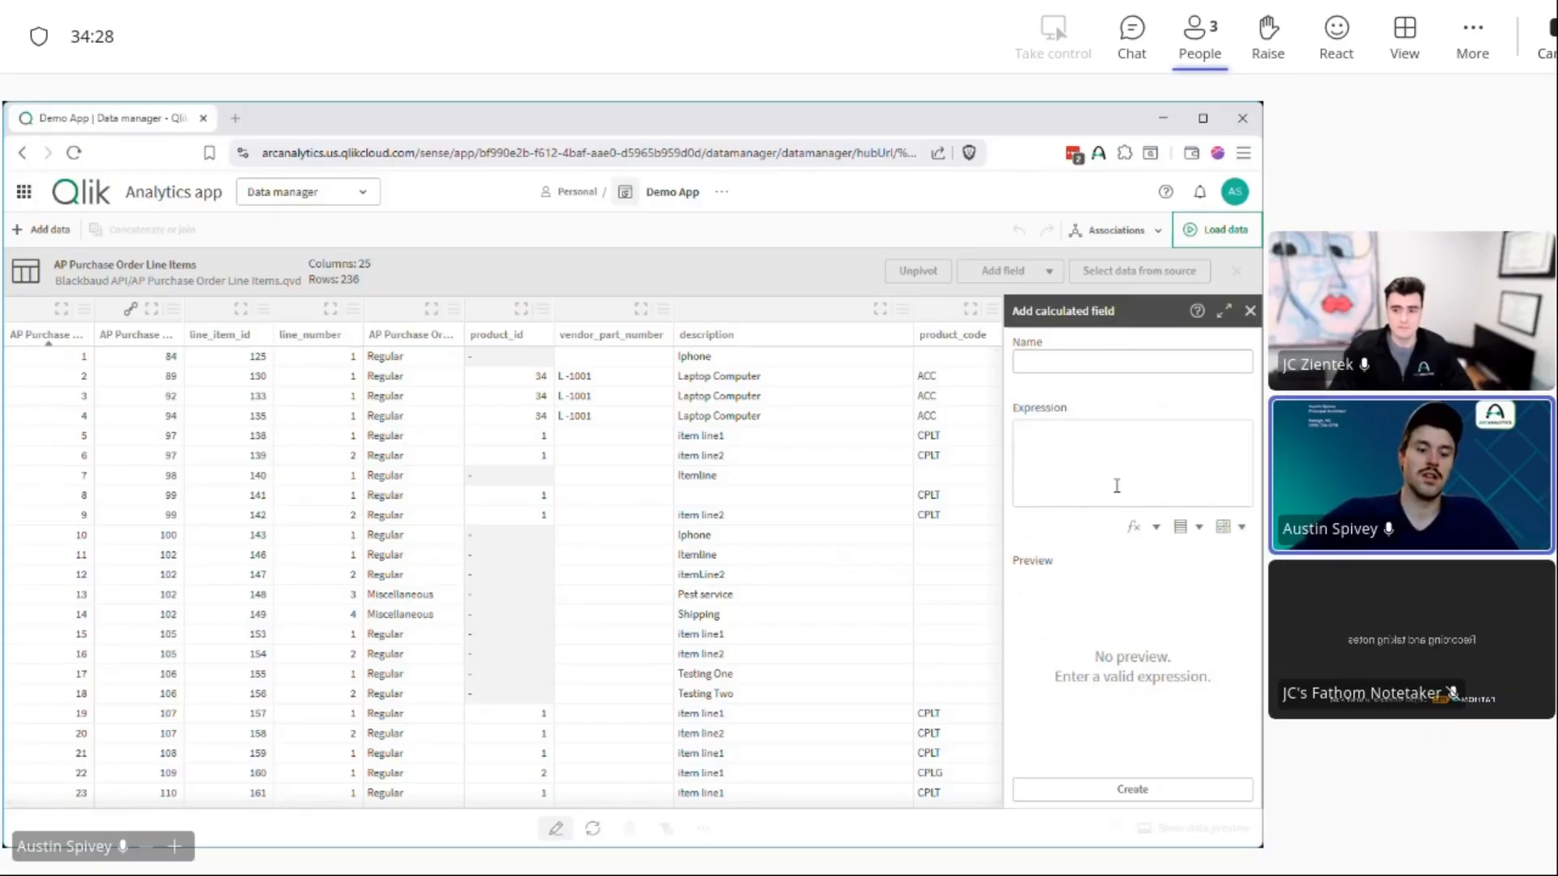
text(=Text())
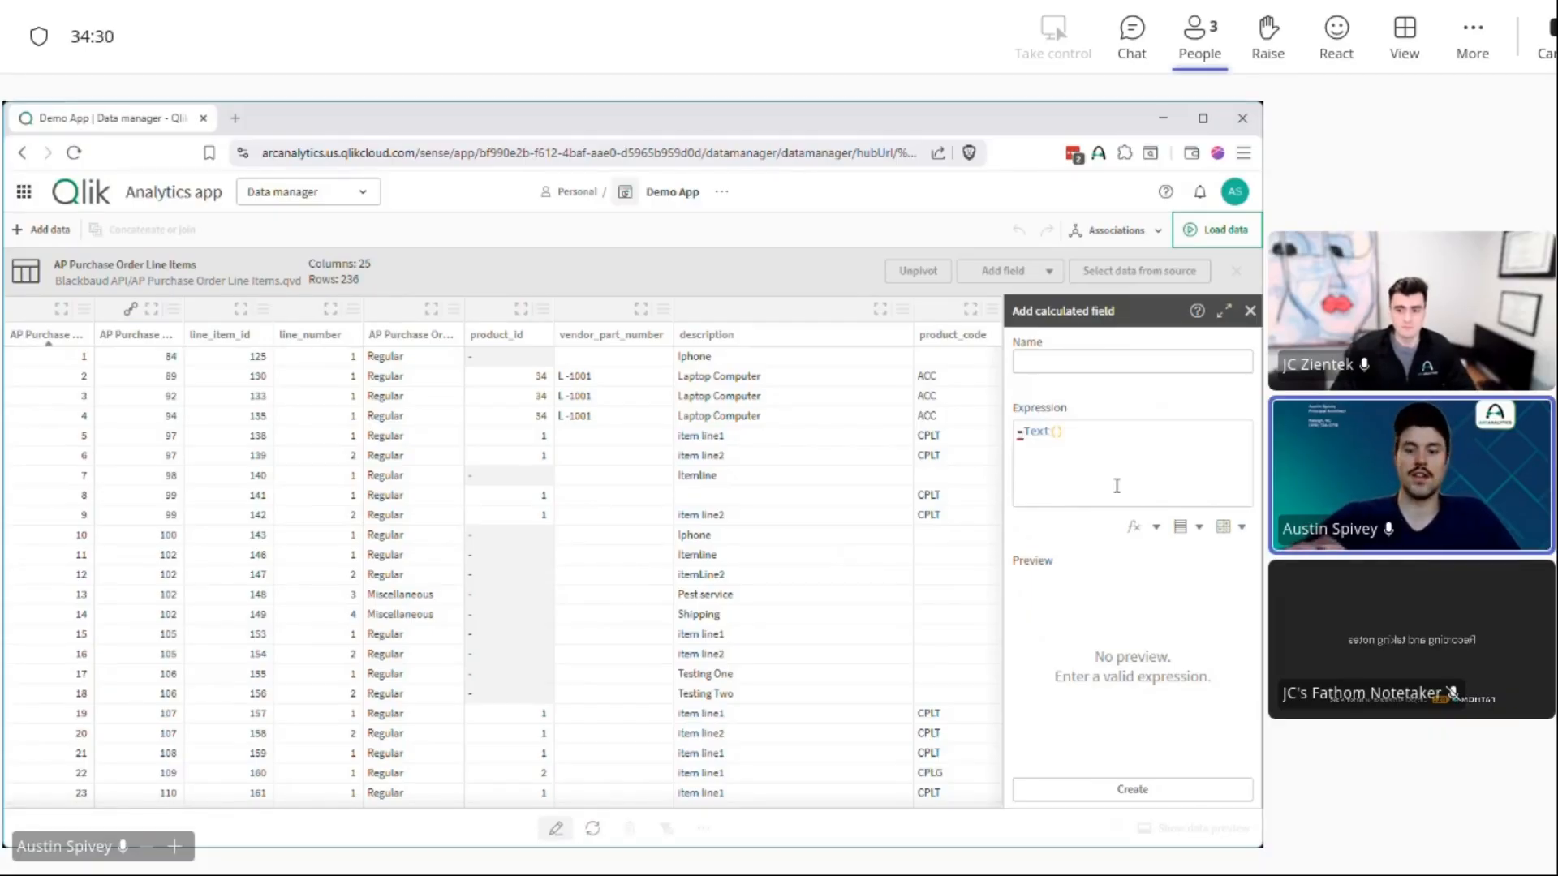
key(Left)
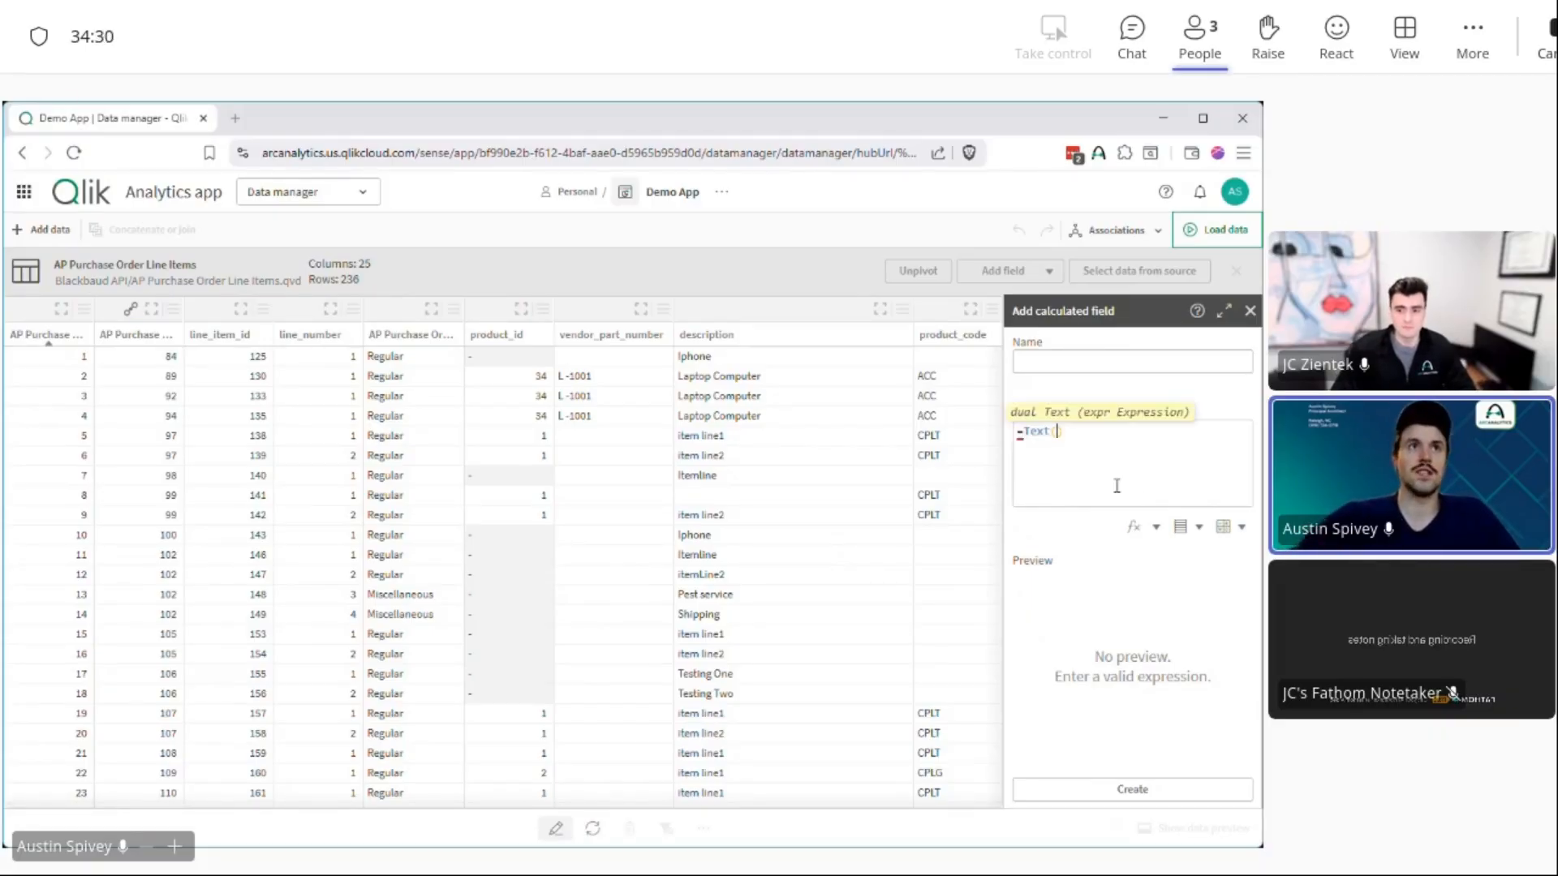
double_click(1033, 432)
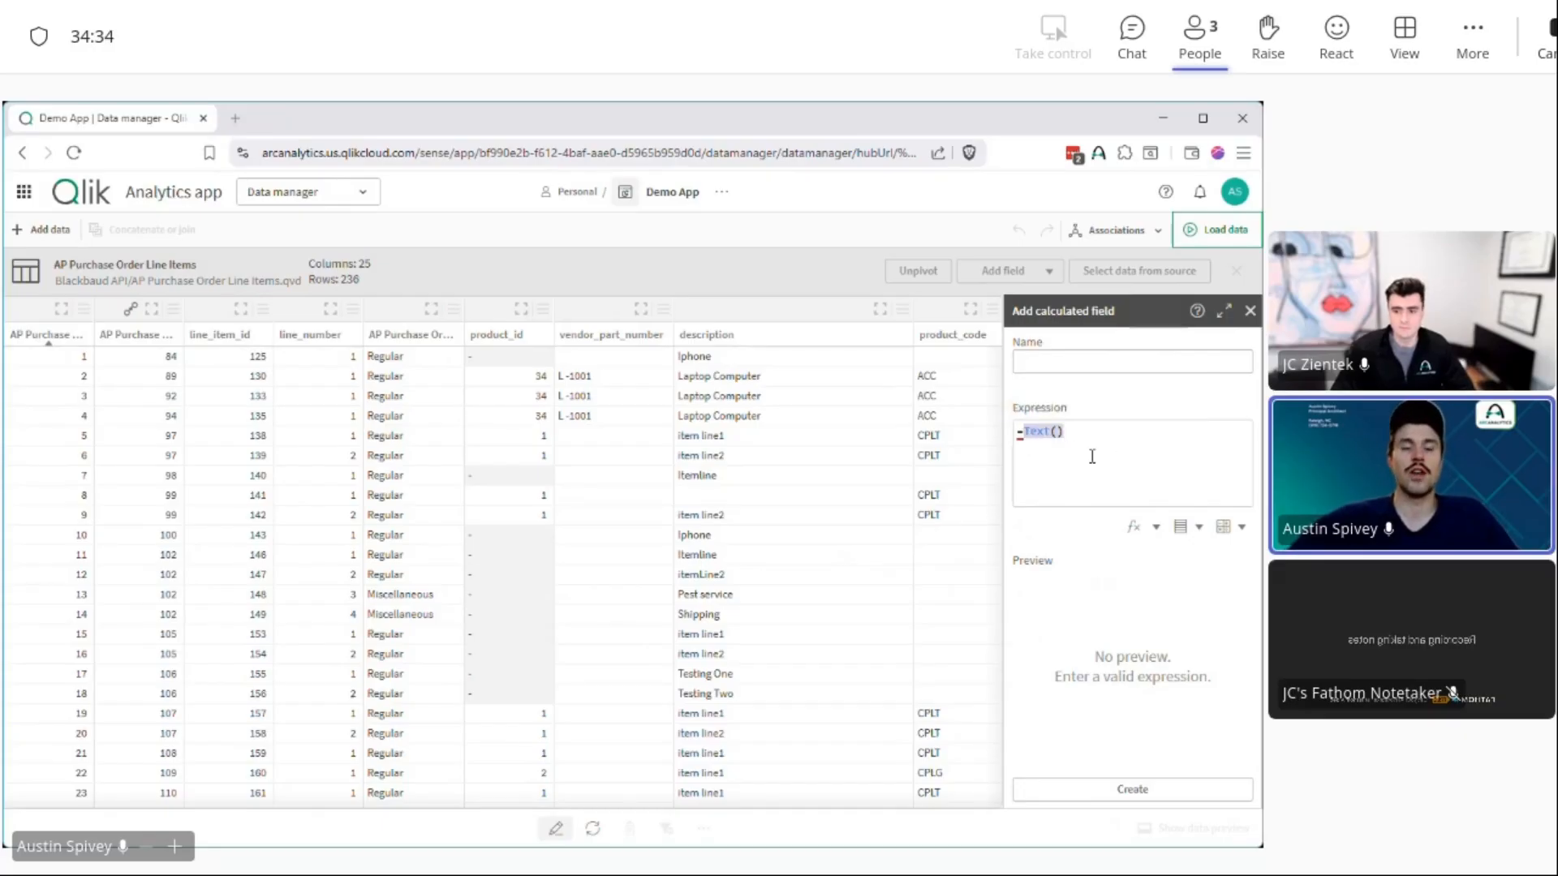
key(BackSpace)
key(BackSpace)
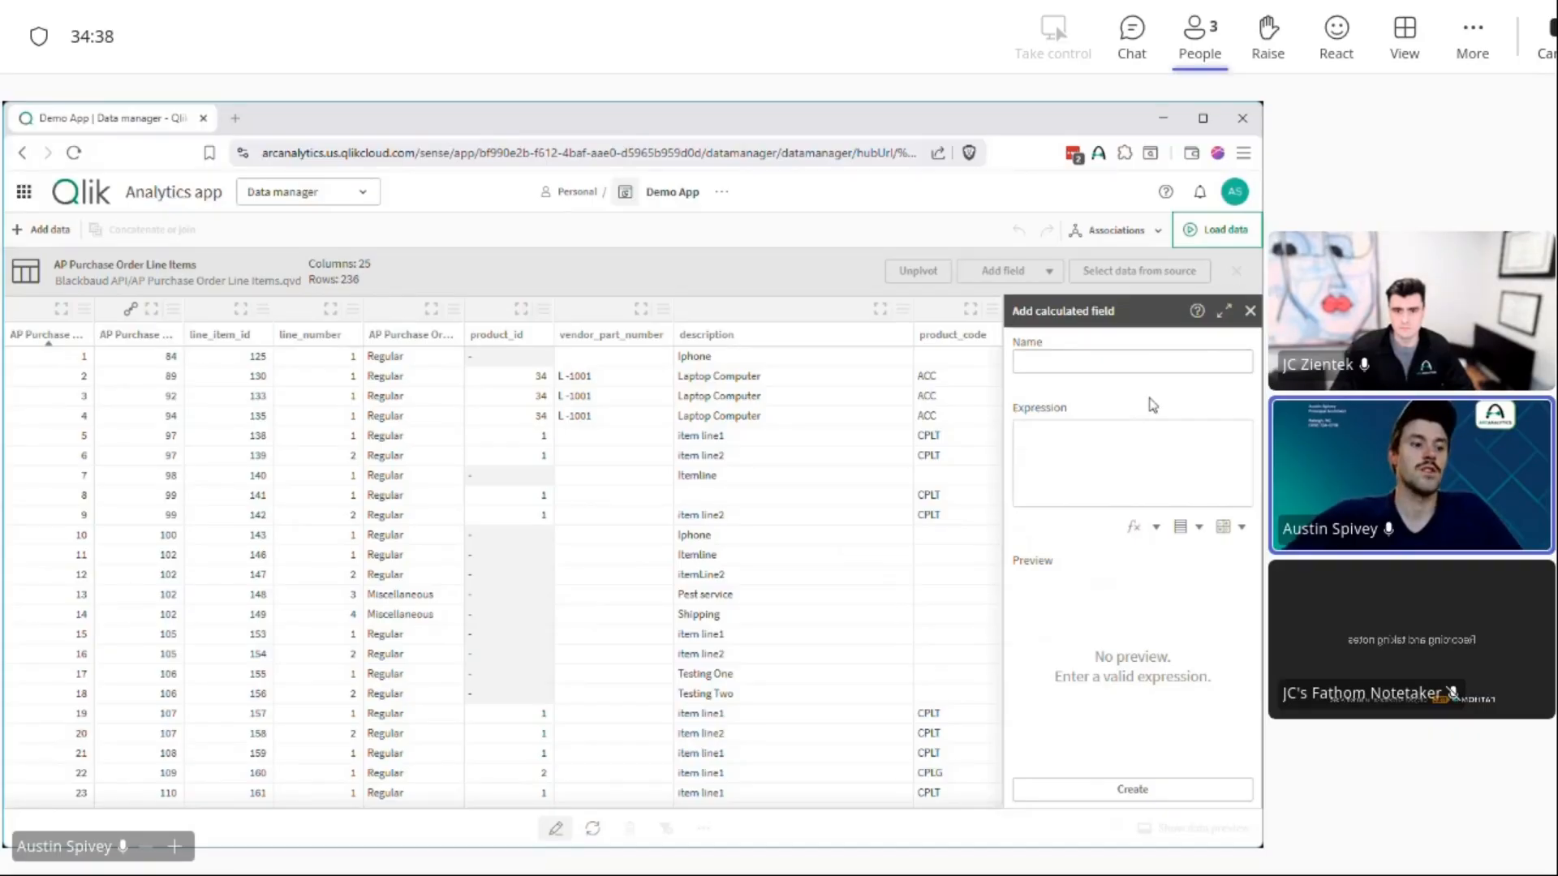
click(1250, 311)
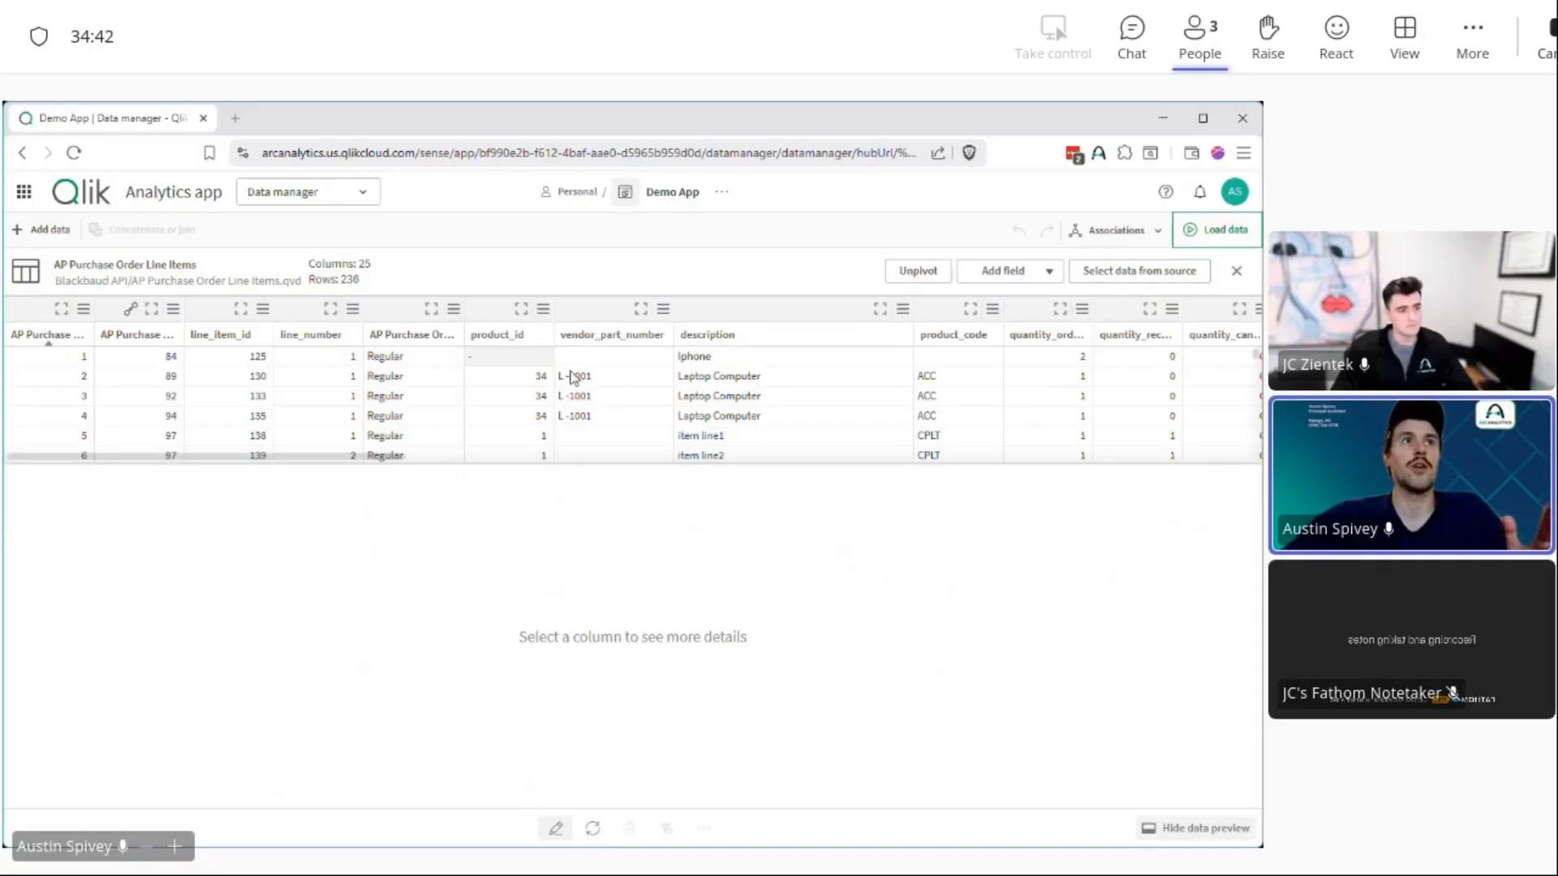
Step: Close the AP Purchase Order Line Items table editor and load the associated tables' data into the app
click(1238, 272)
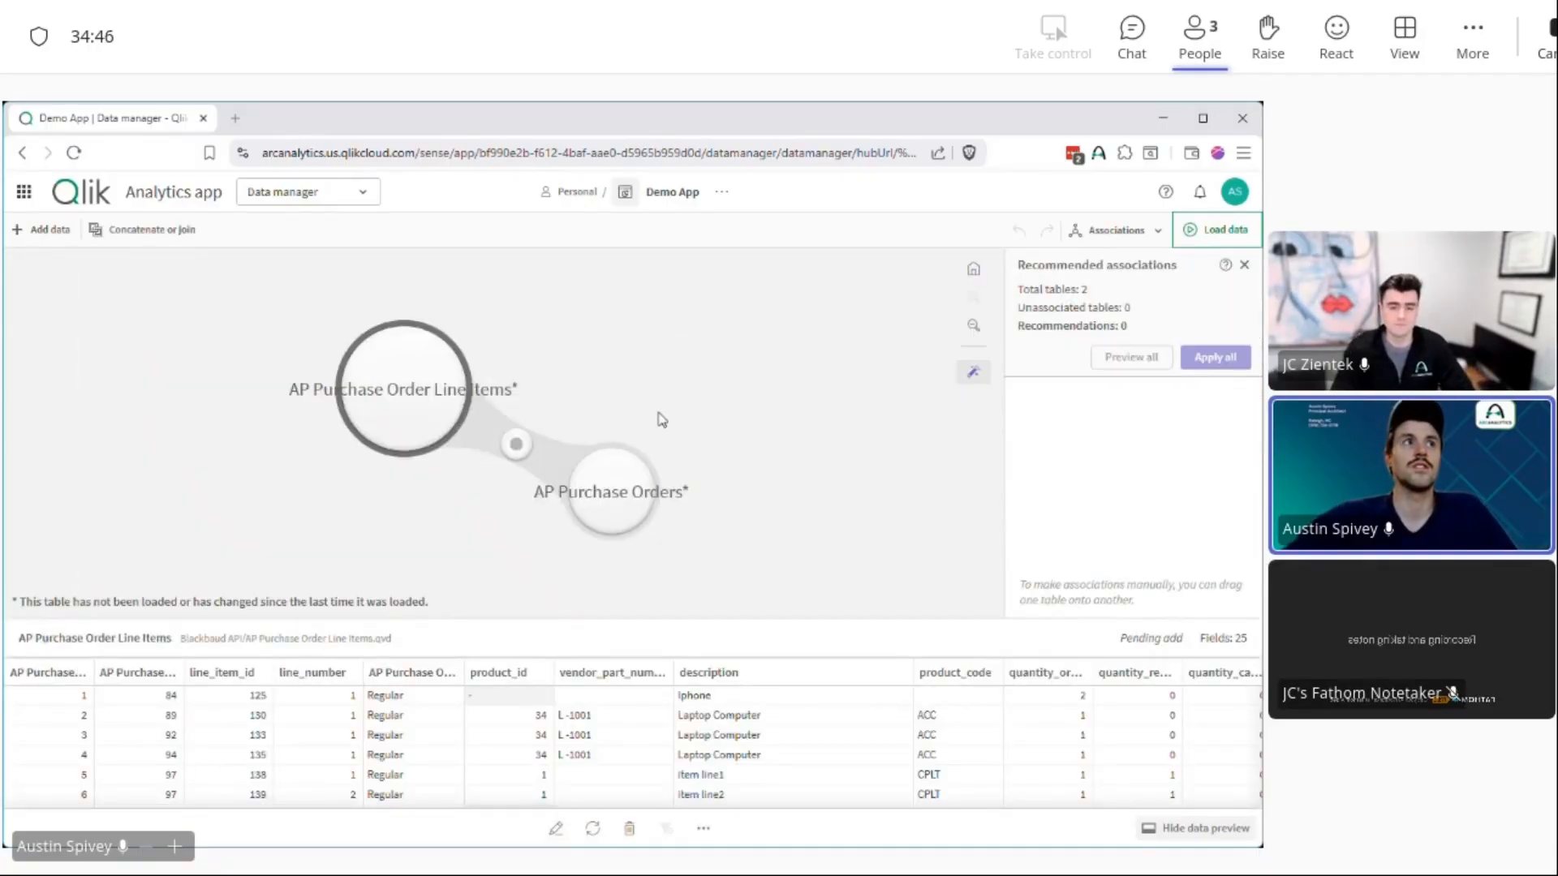
click(1216, 235)
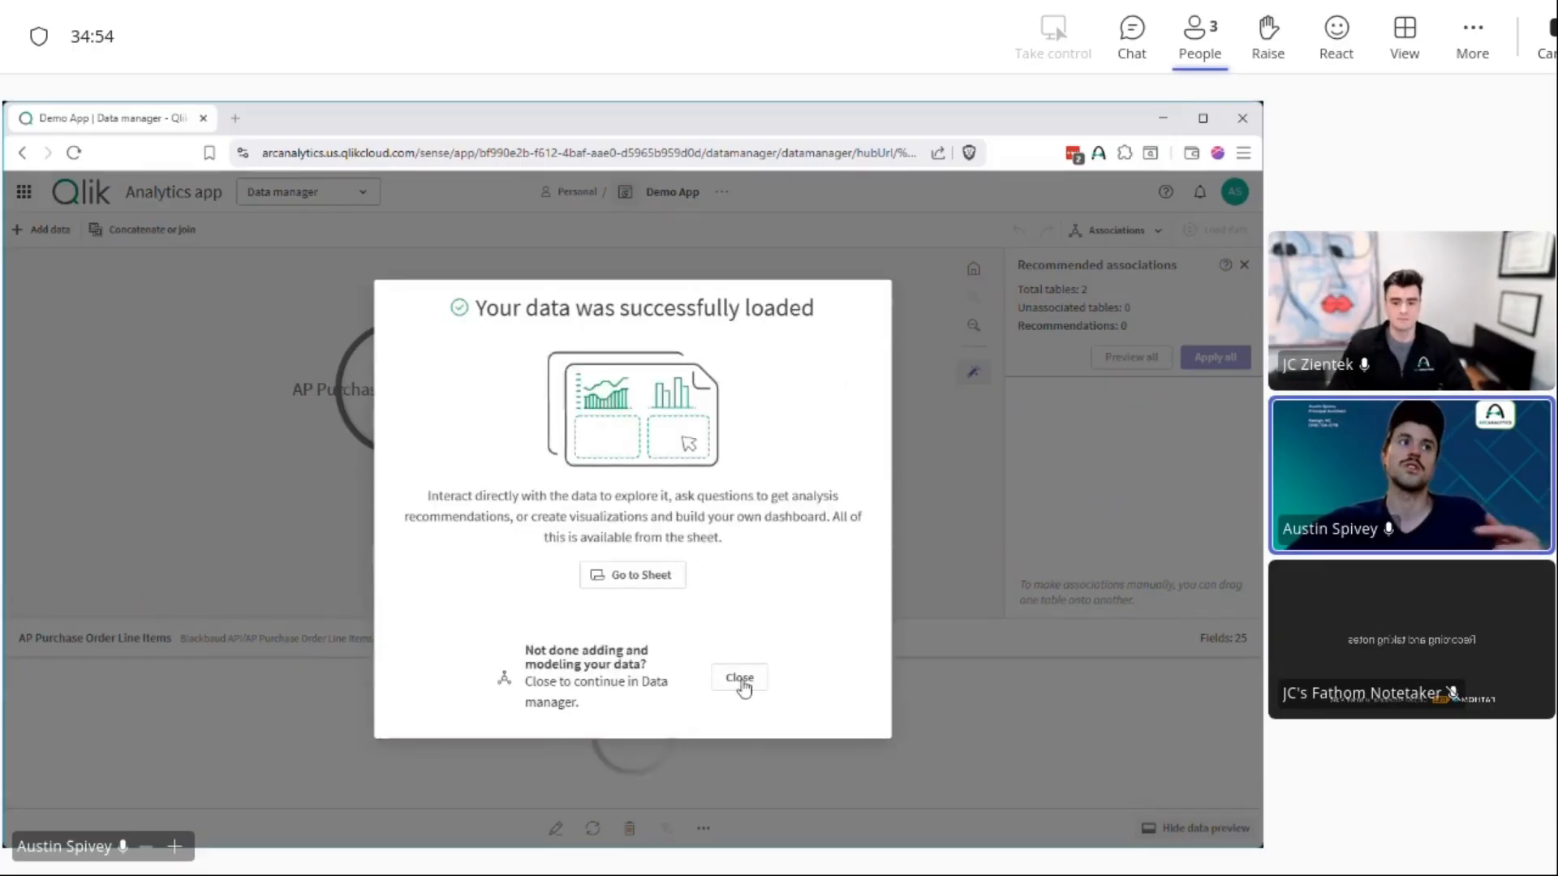
click(739, 679)
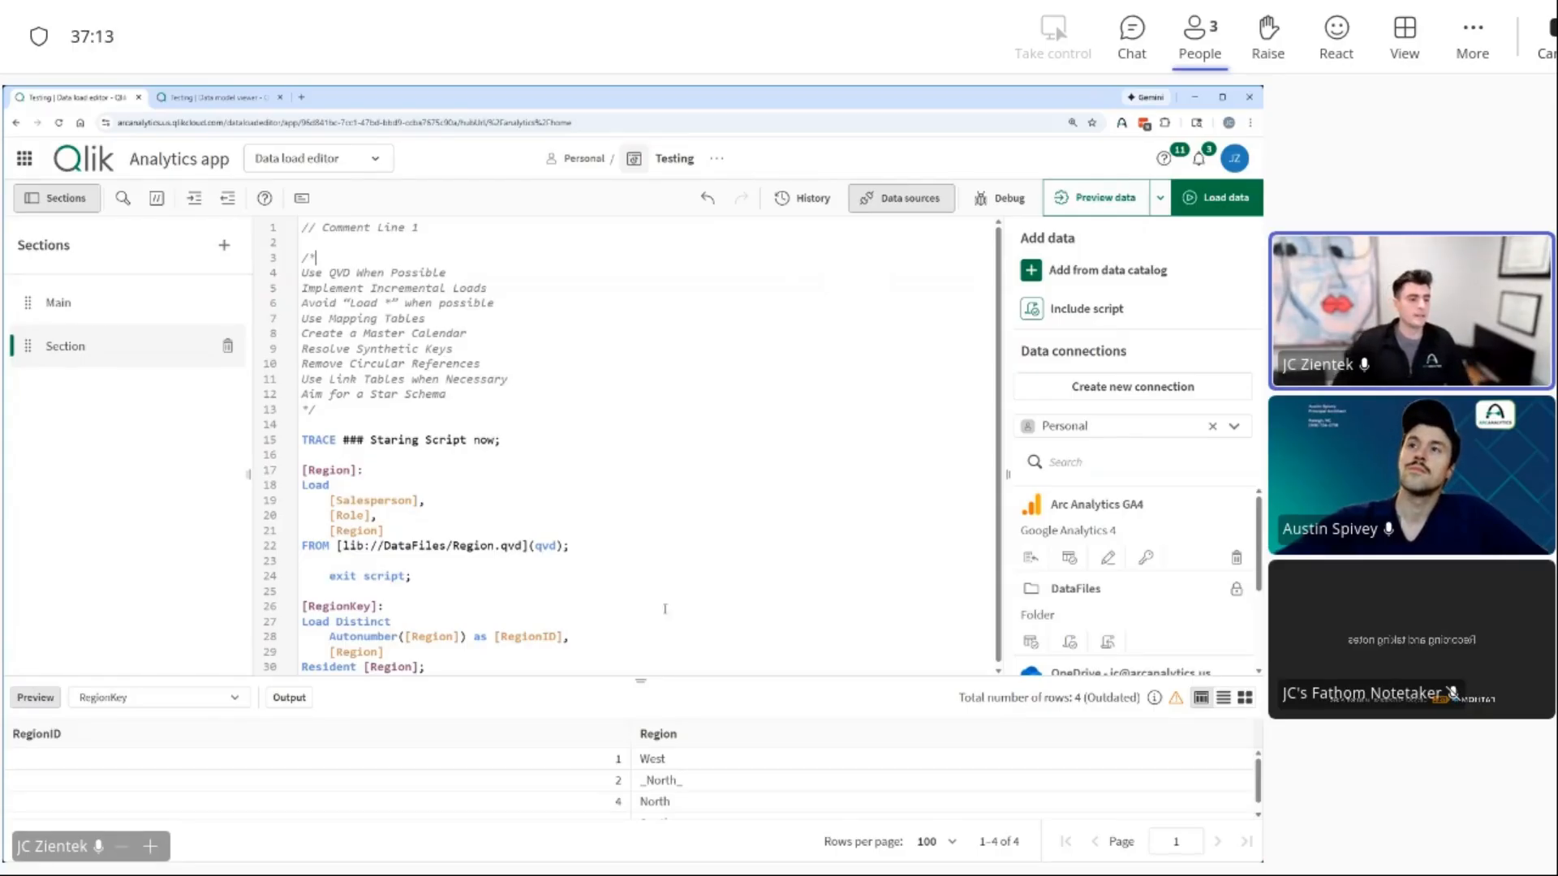
Step: Review the Main section's SET variables in the Testing app's data load editor and return to the script named Section
drag(648, 683, 648, 679)
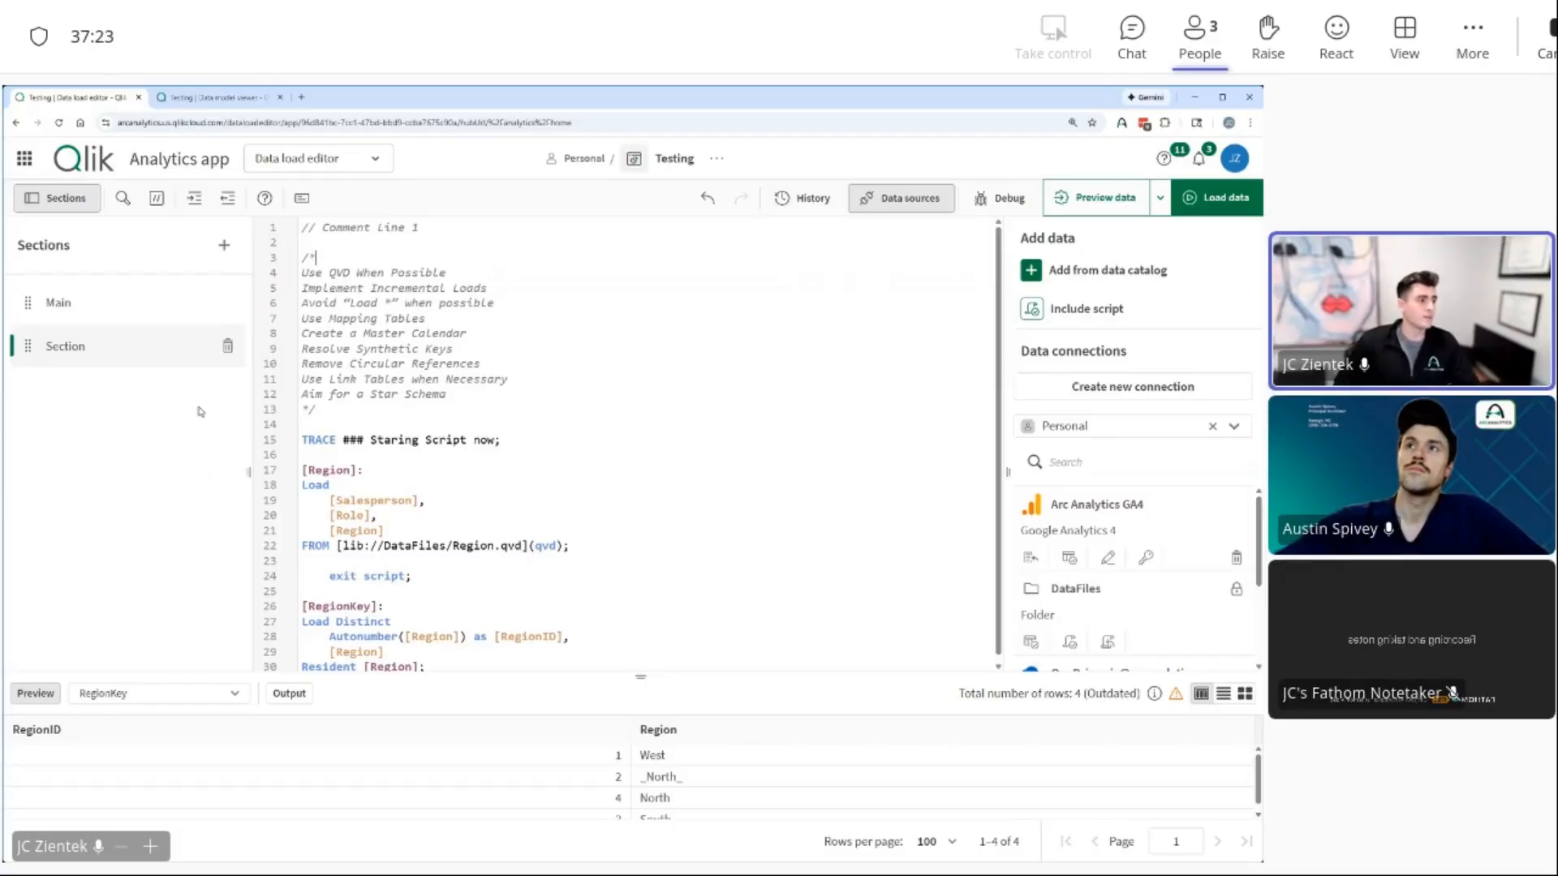
click(136, 304)
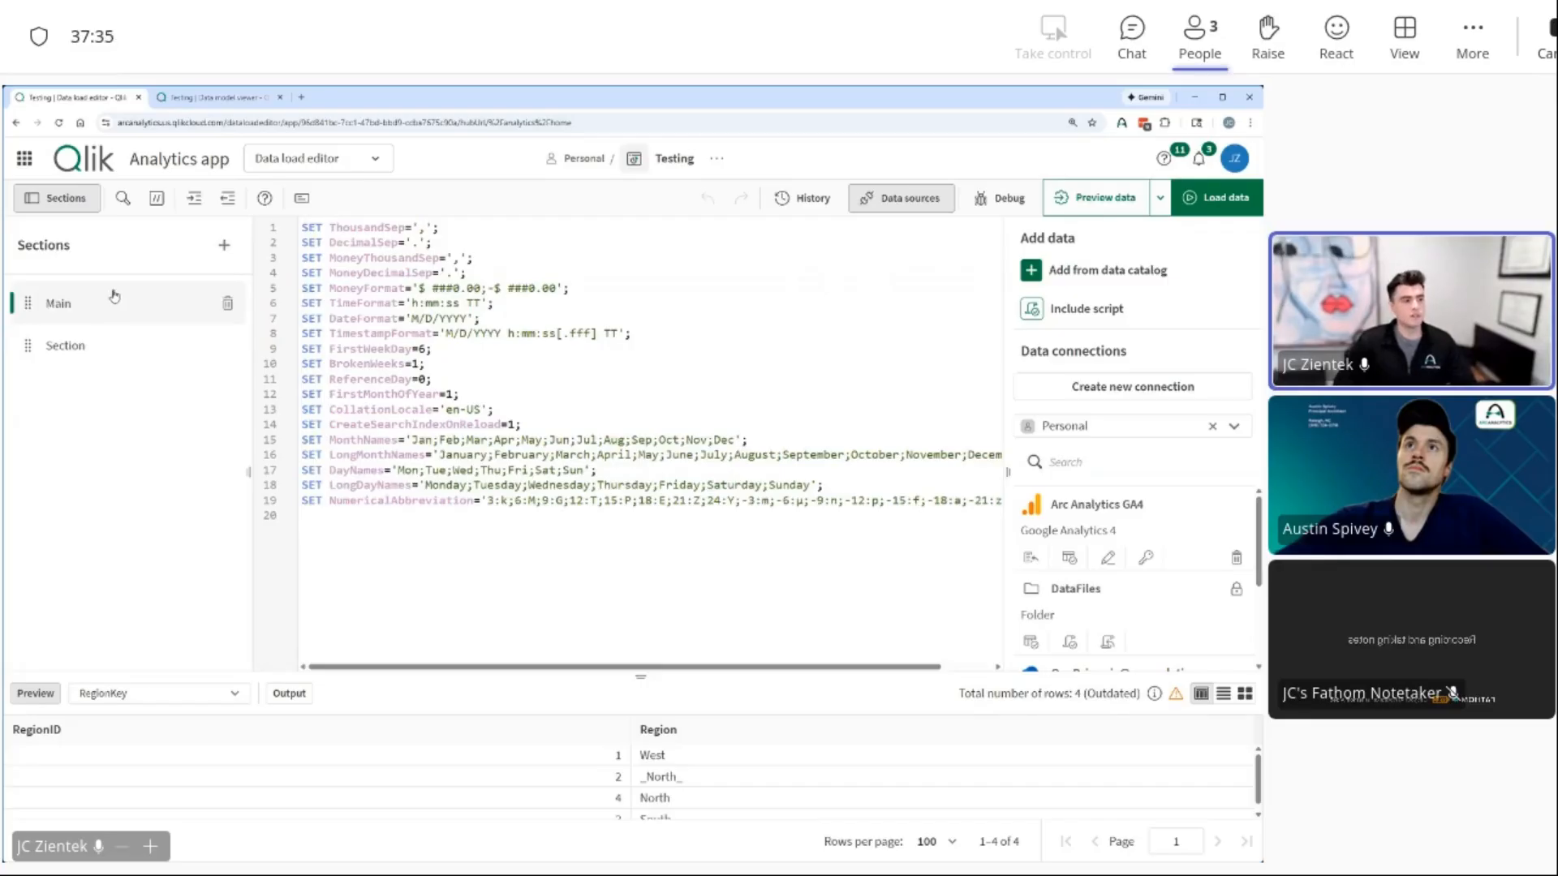
click(81, 347)
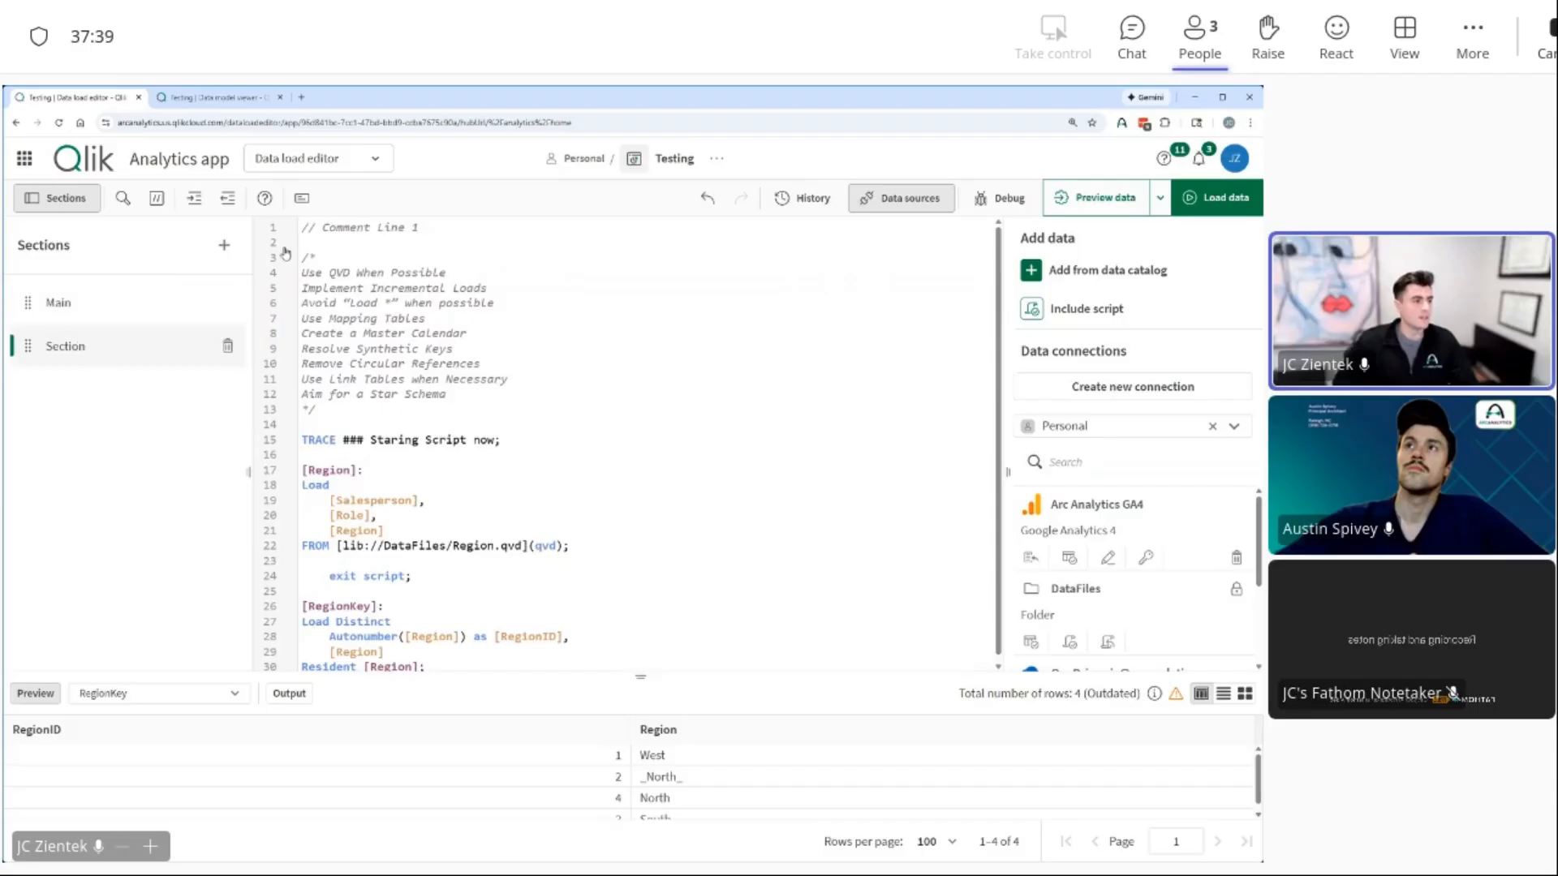
Step: Add two new script sections to the load script and delete Section 3
click(231, 247)
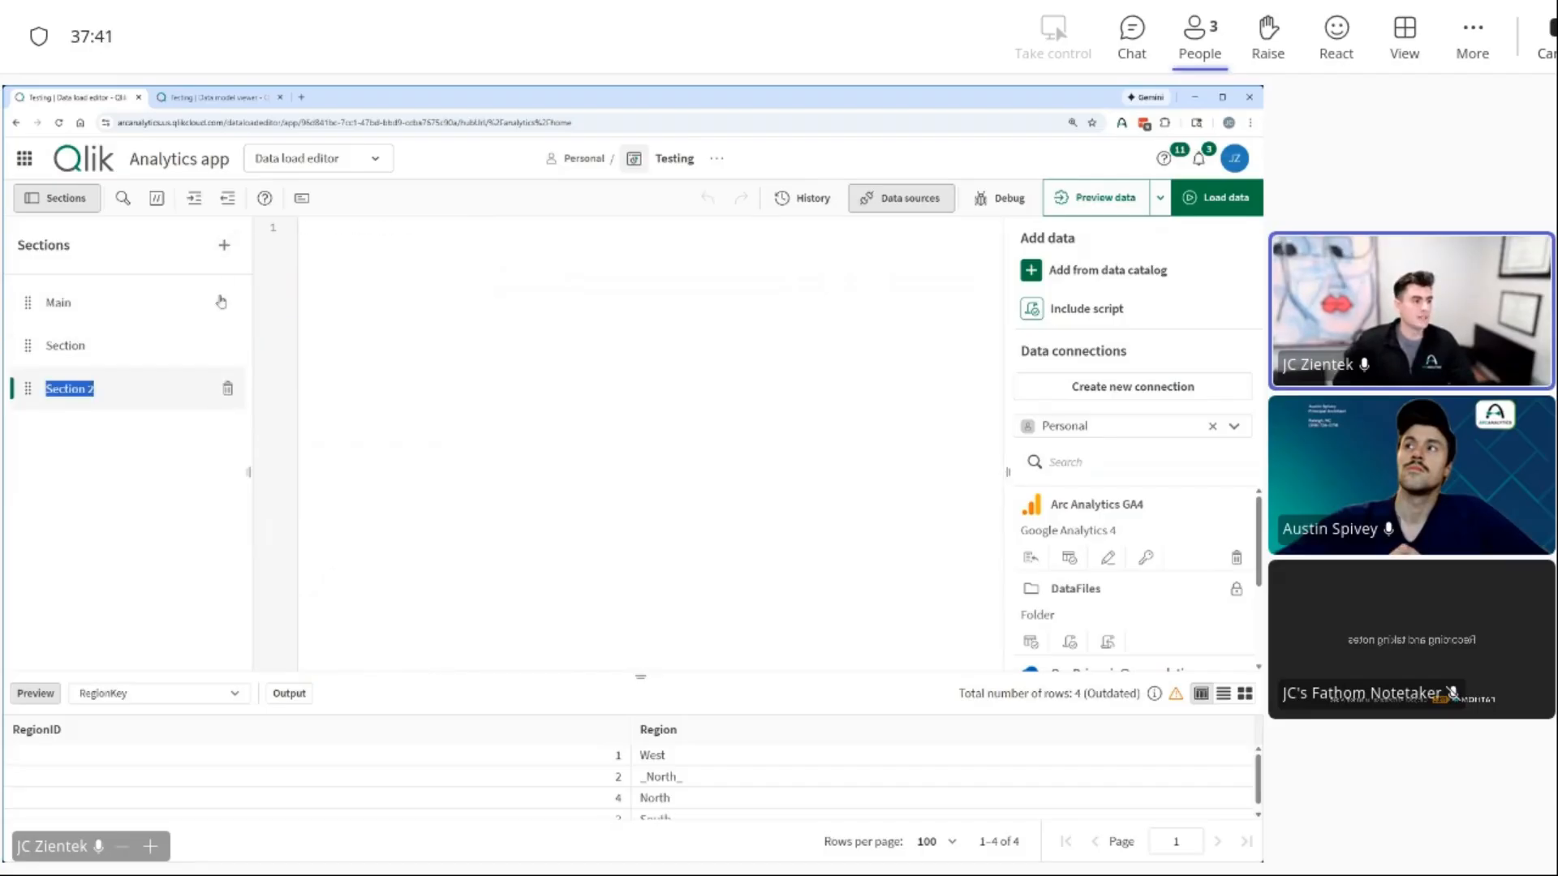
click(221, 247)
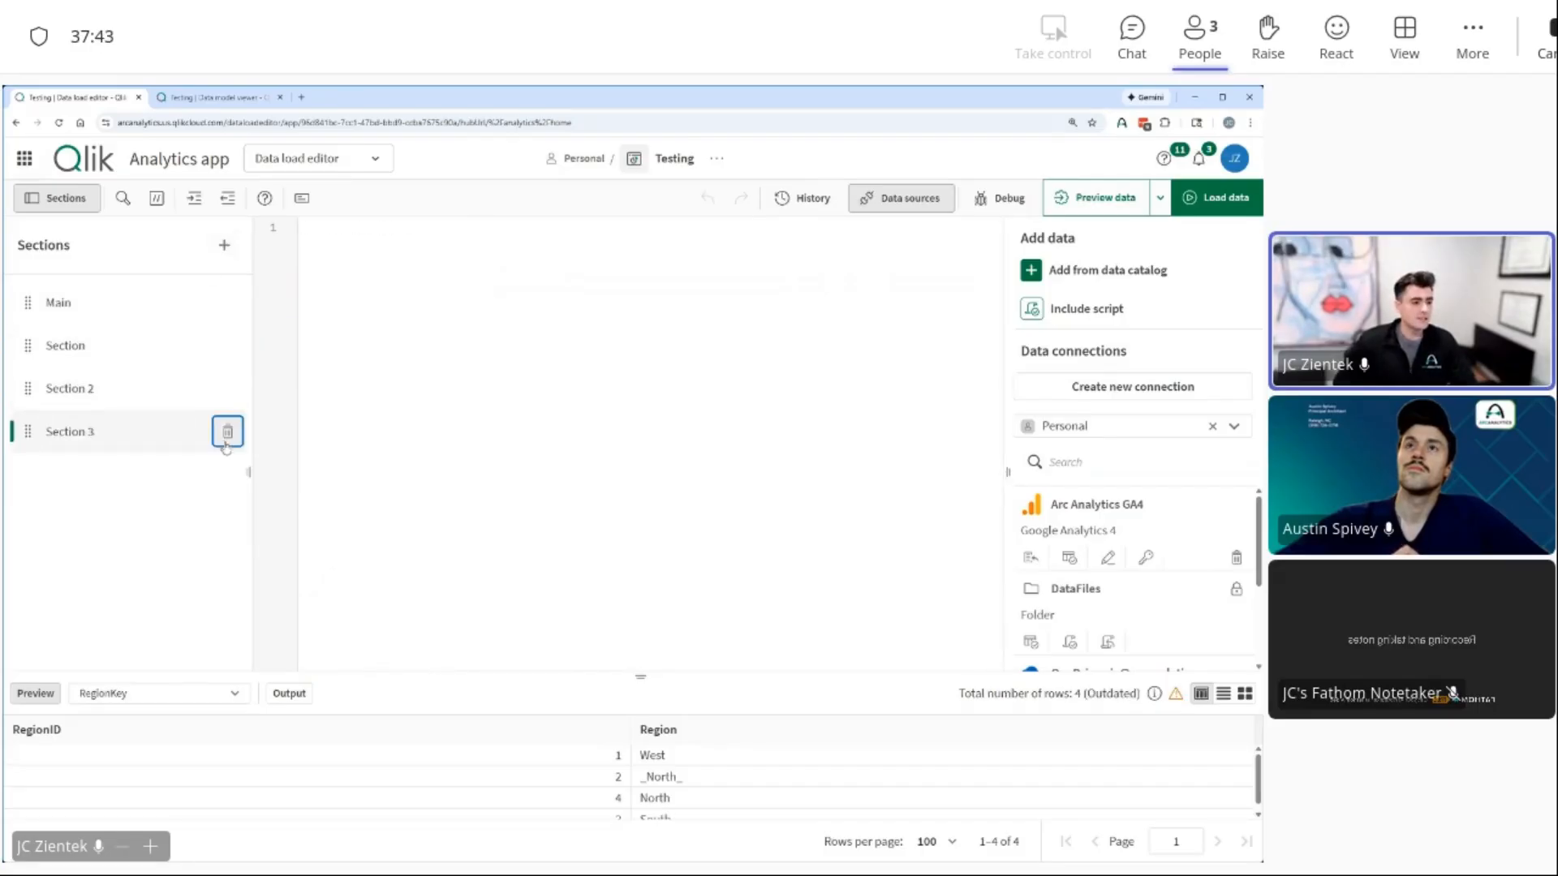
click(227, 432)
click(498, 583)
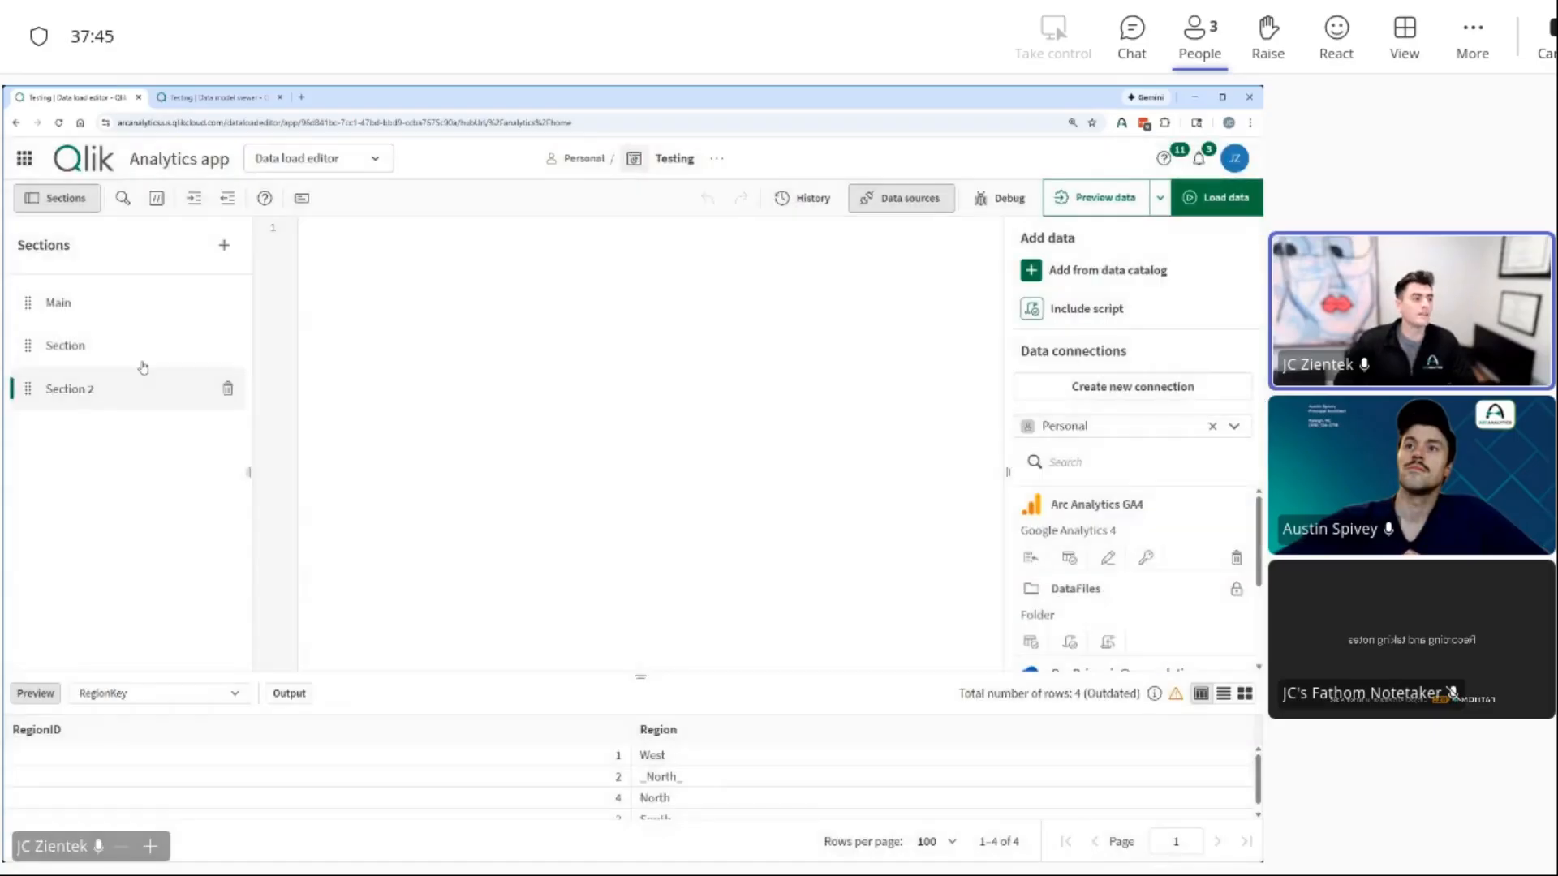
Step: Examine the comment lines, the TRACE statement and the Region table's load statement in the script named Section
click(144, 344)
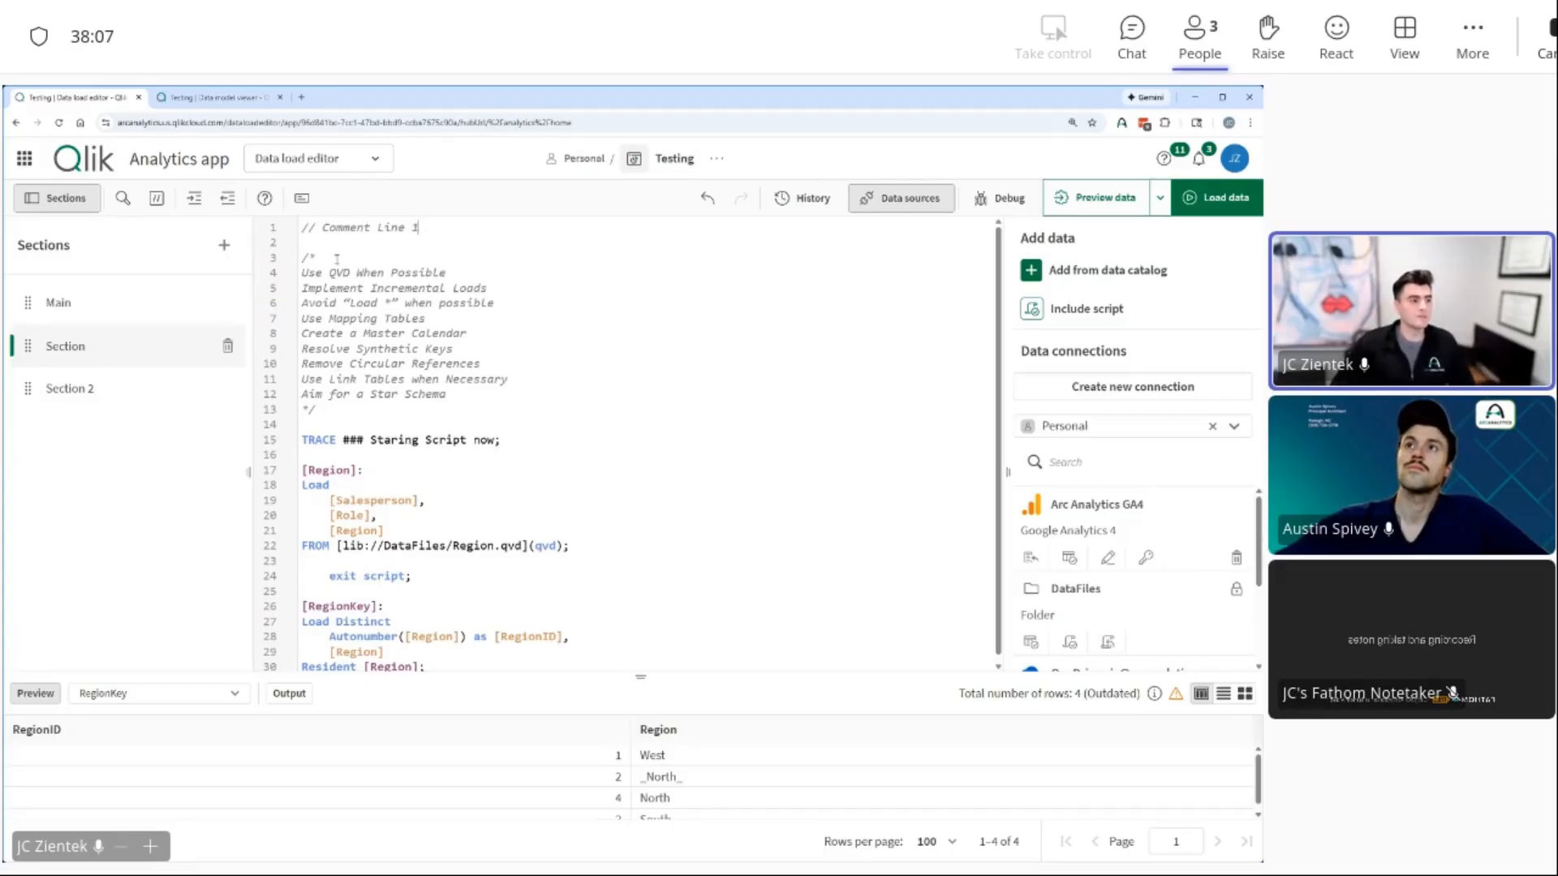
click(381, 274)
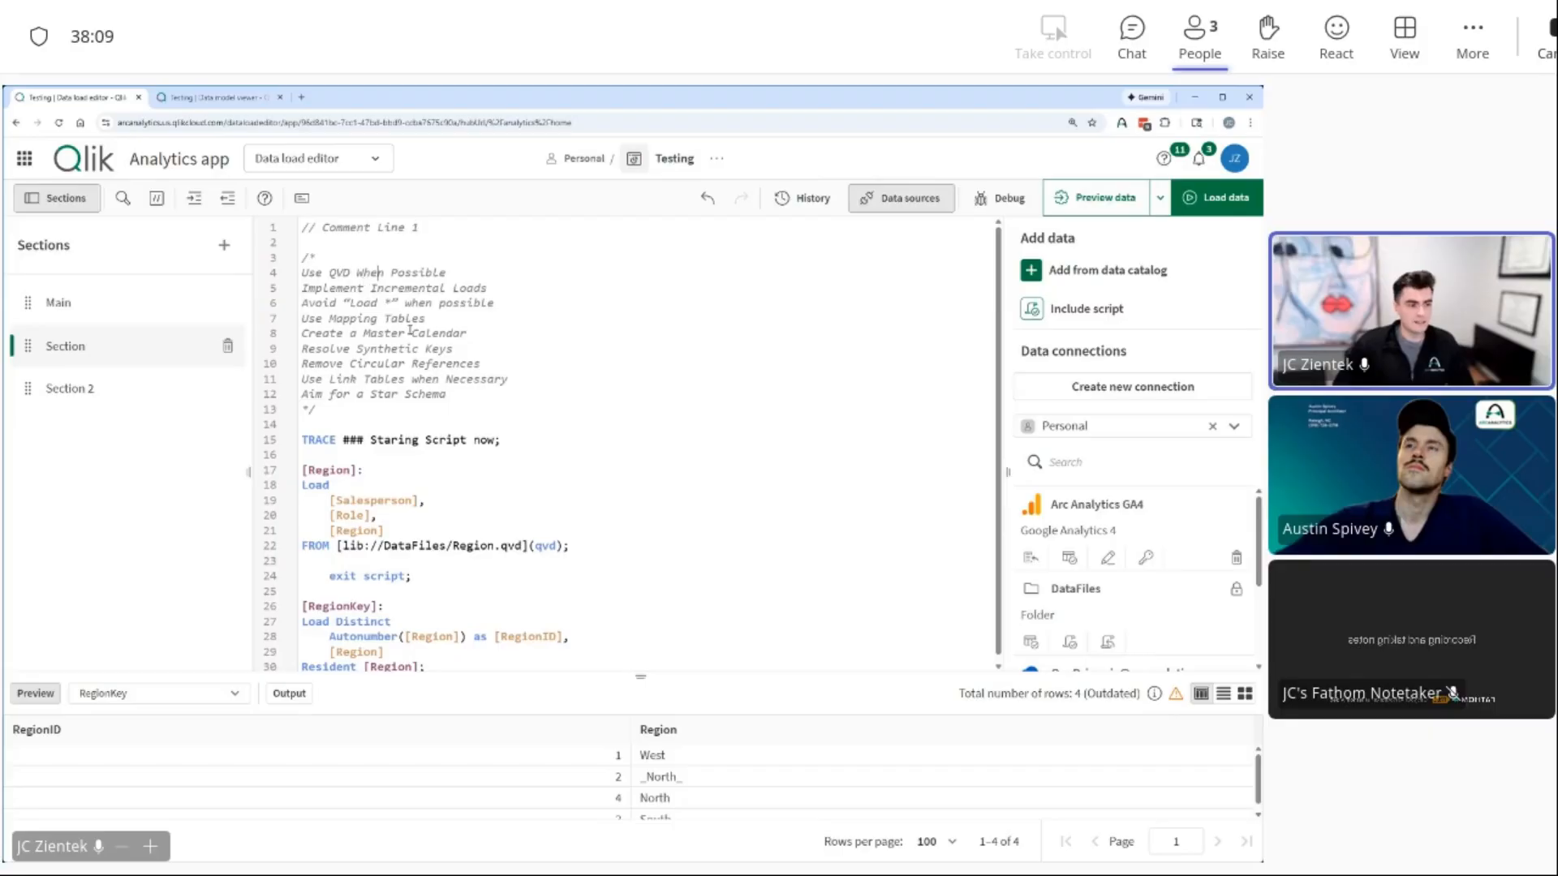
click(483, 399)
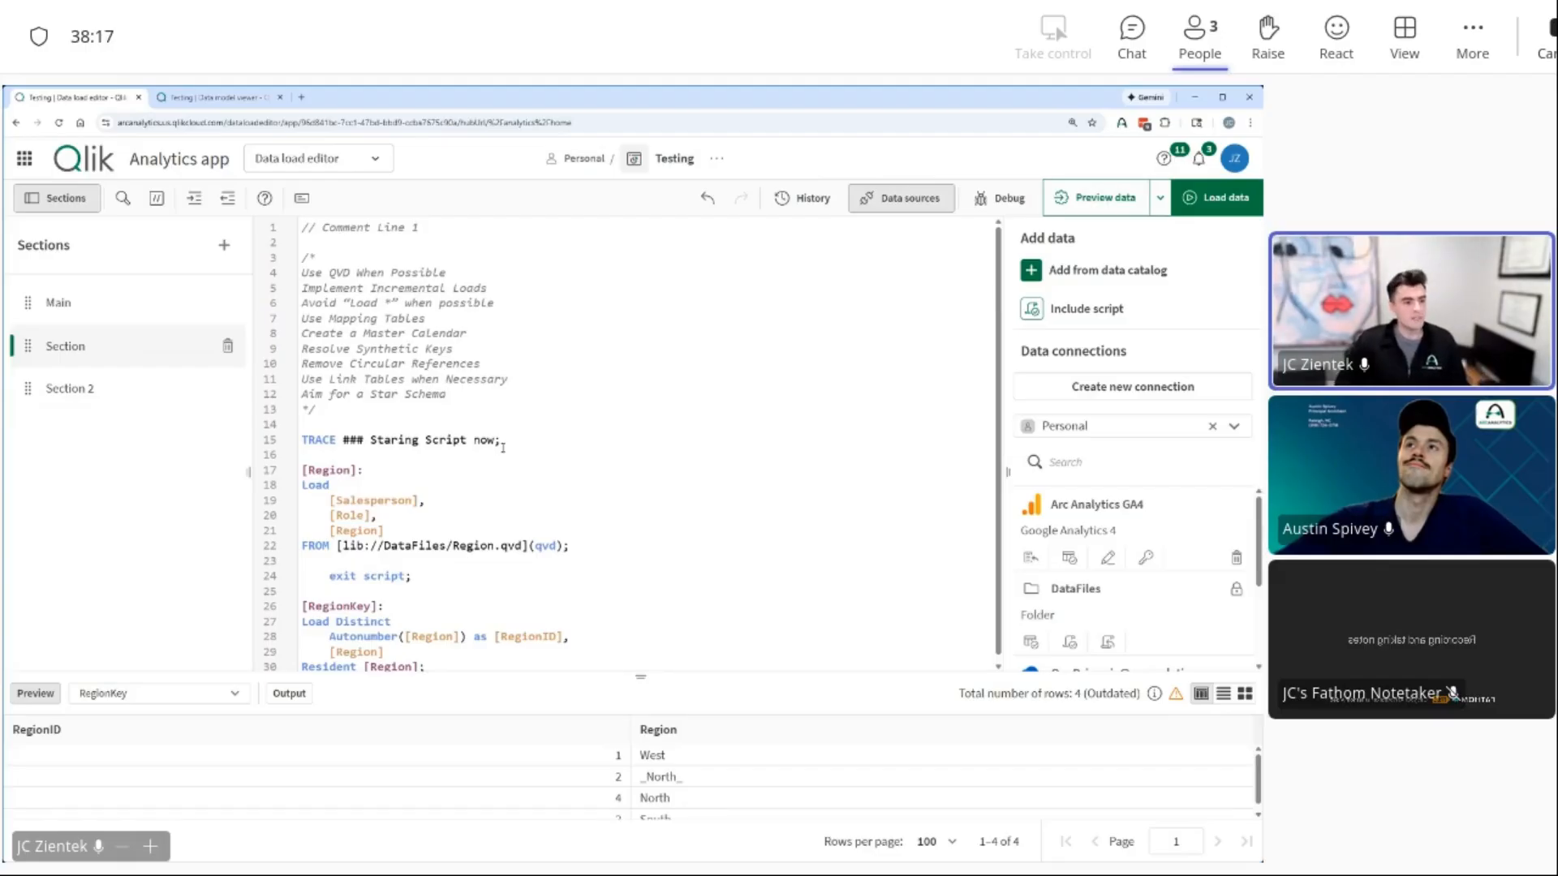
drag(512, 441, 302, 441)
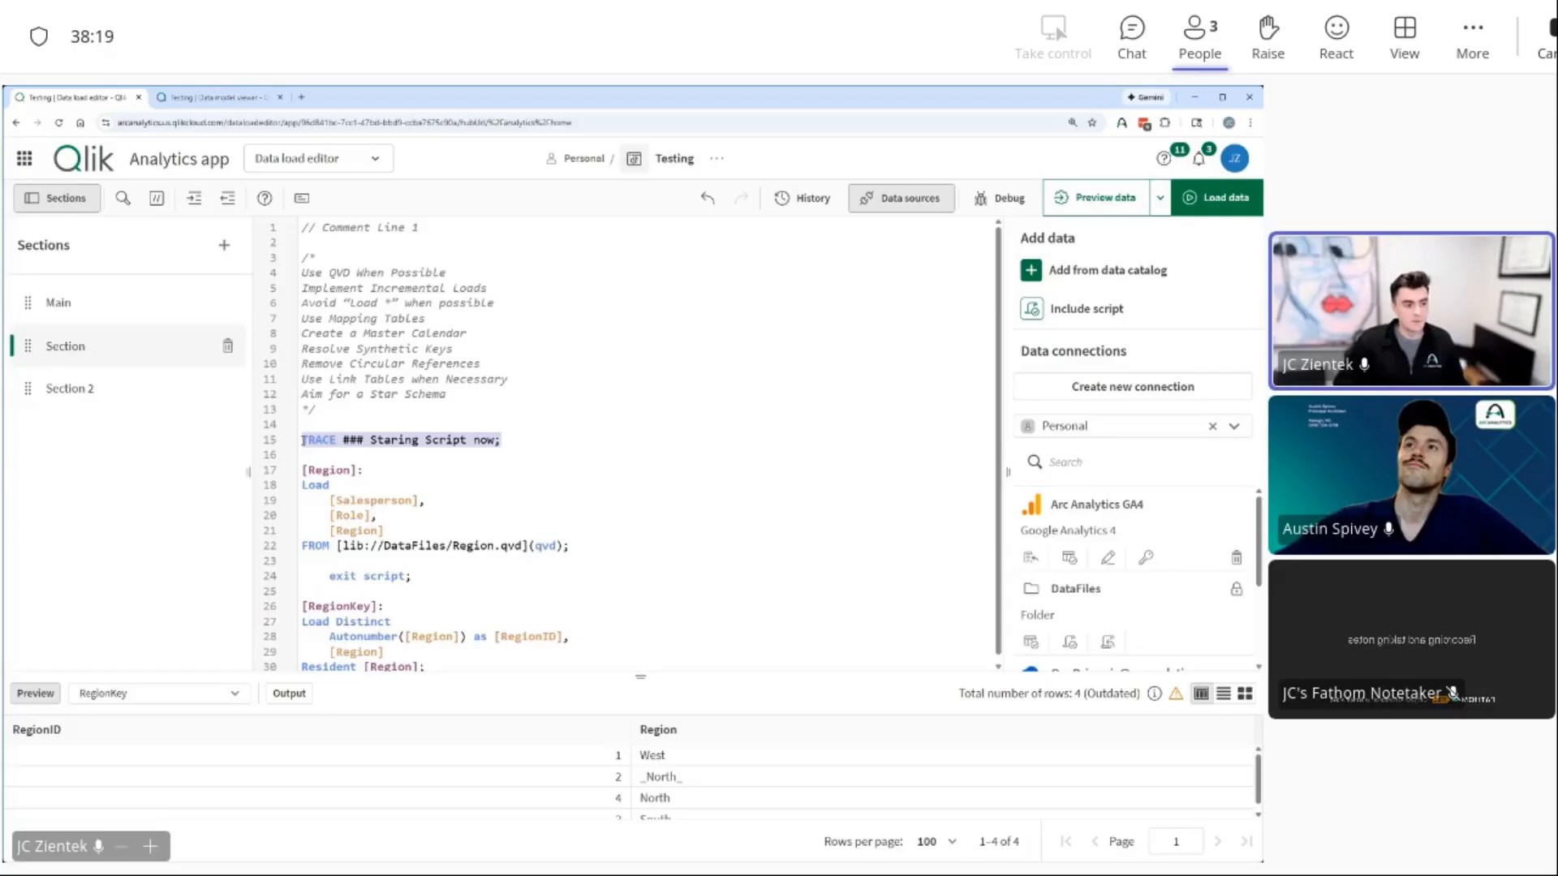
click(420, 451)
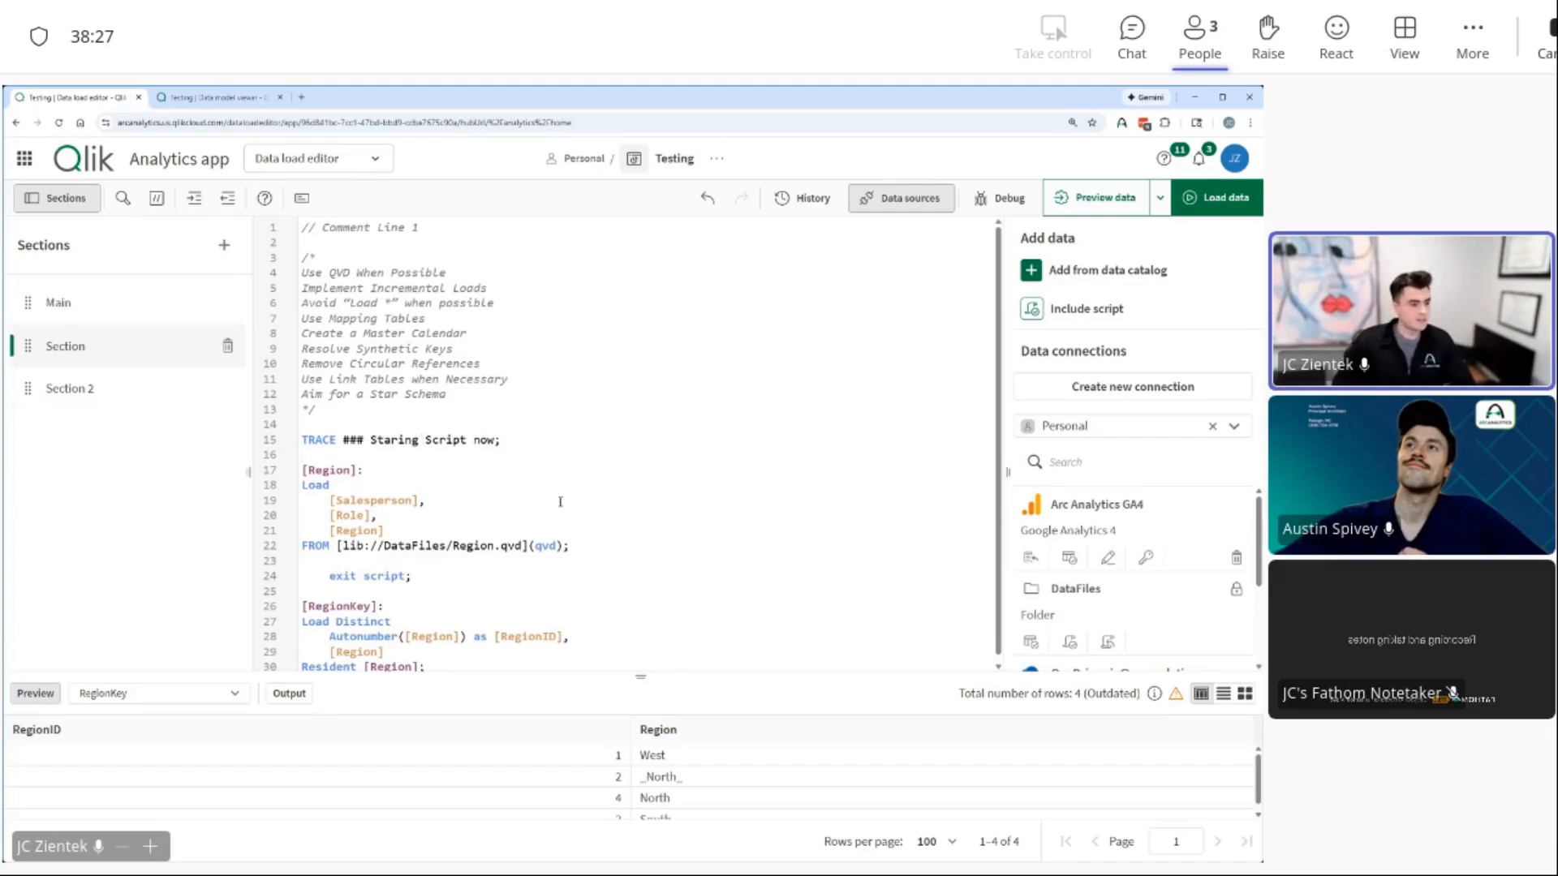
scroll(525, 554, down, 1)
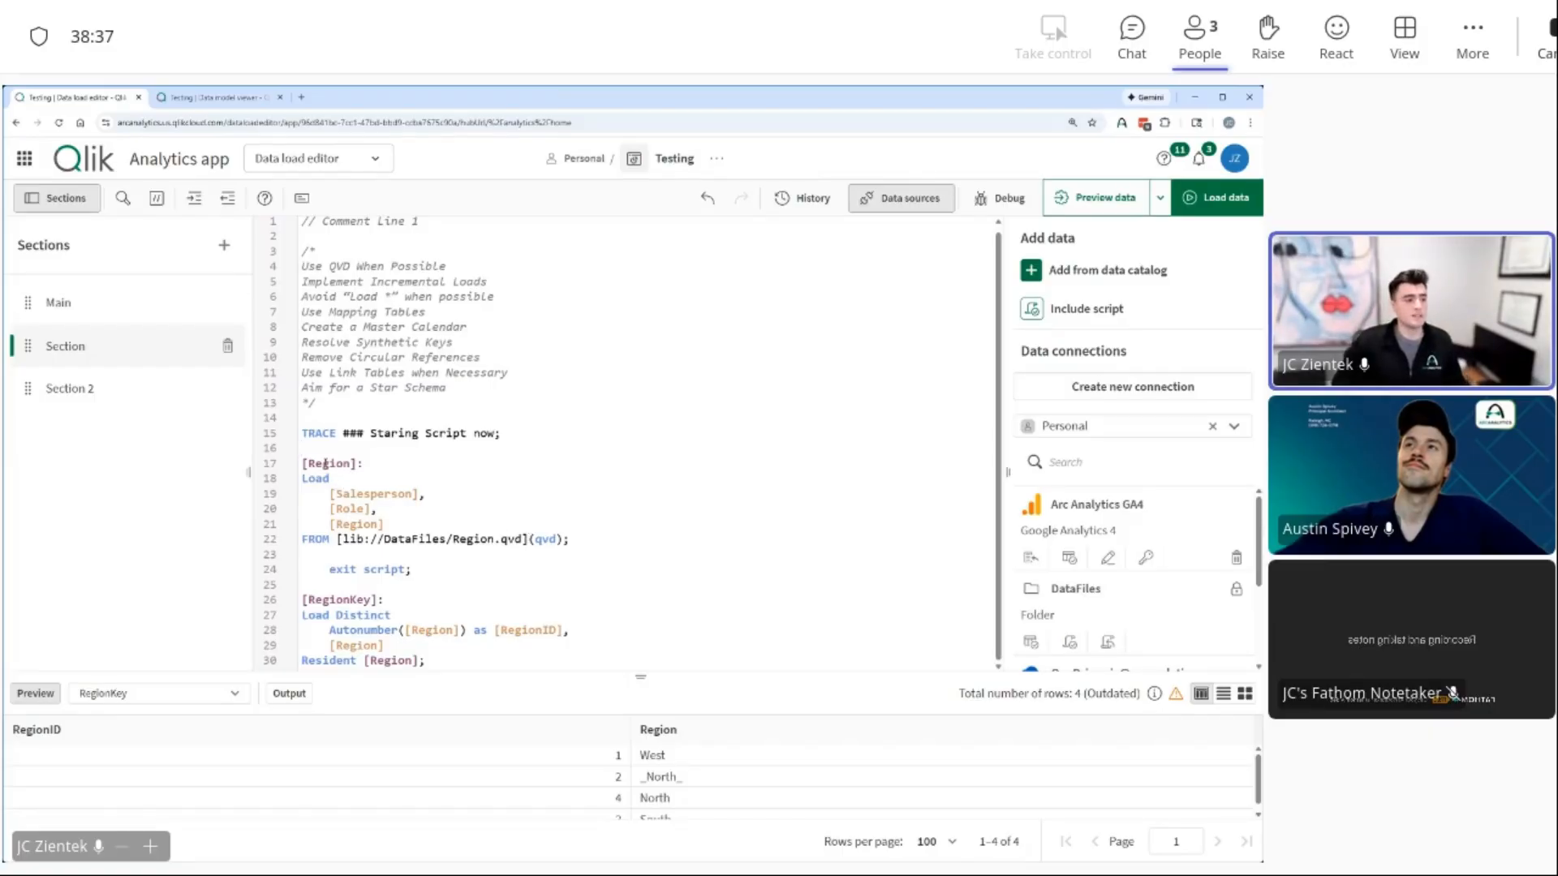
double_click(325, 465)
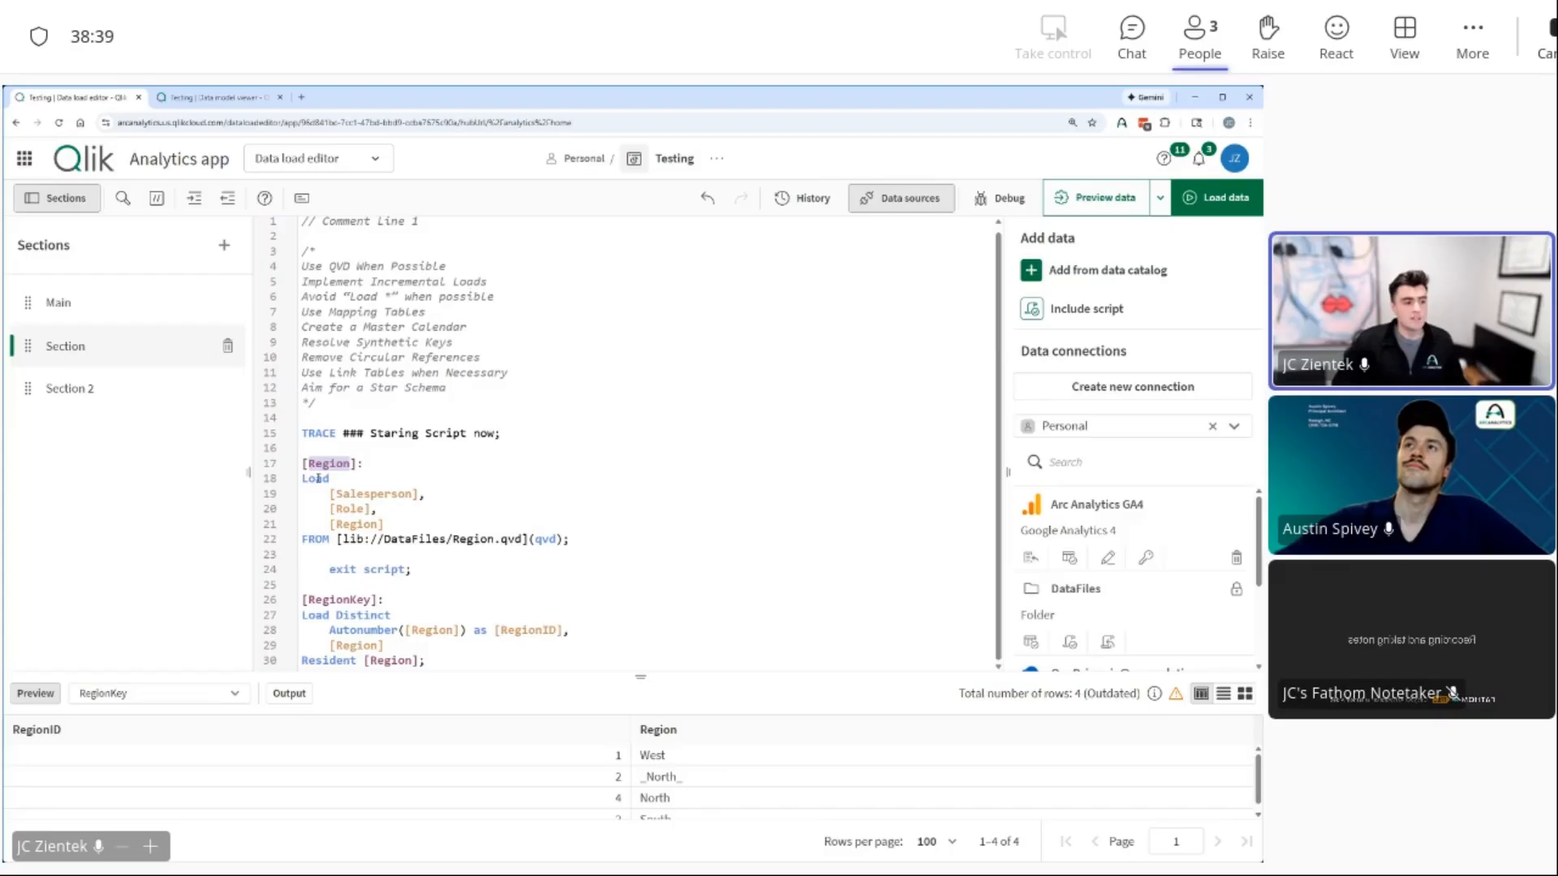
double_click(374, 494)
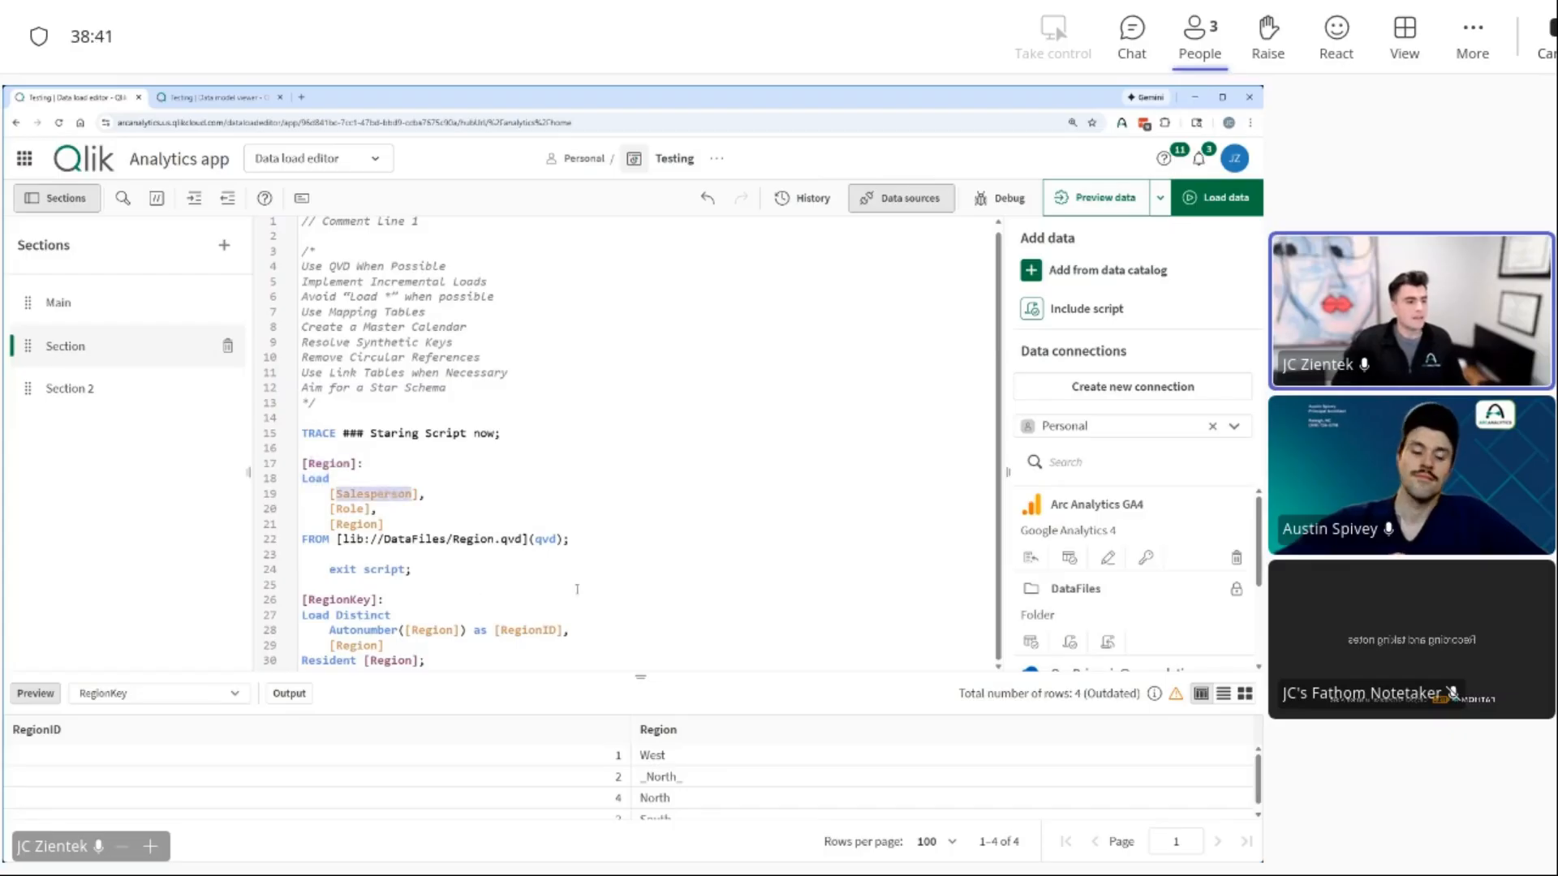
Step: Add three blank lines after the RegionKey load at the end of the script
click(568, 661)
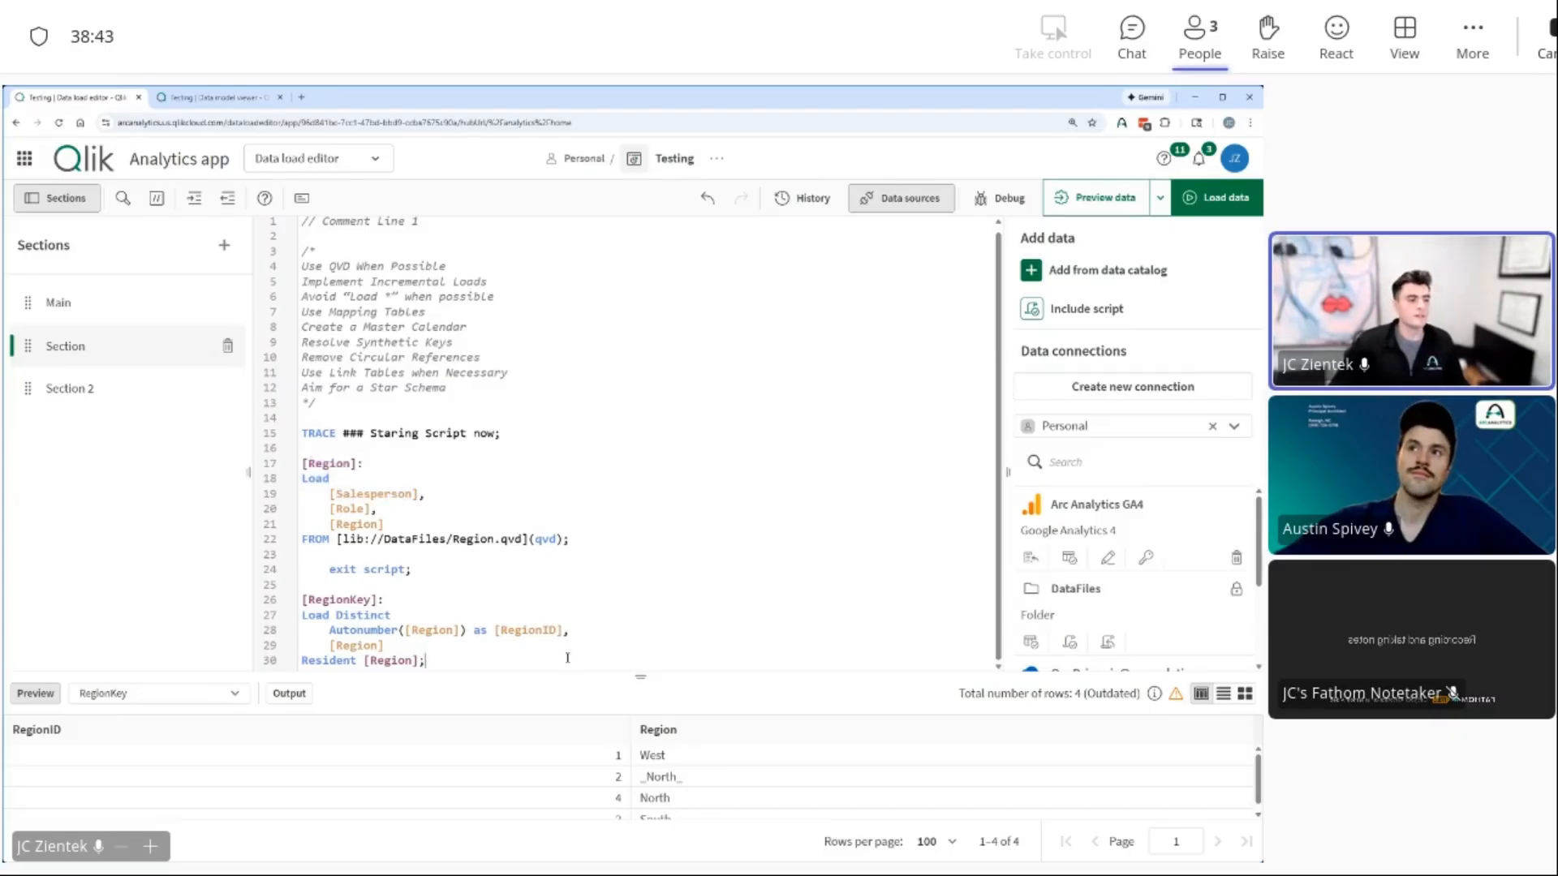
key(Return)
key(Return)
key(Return)
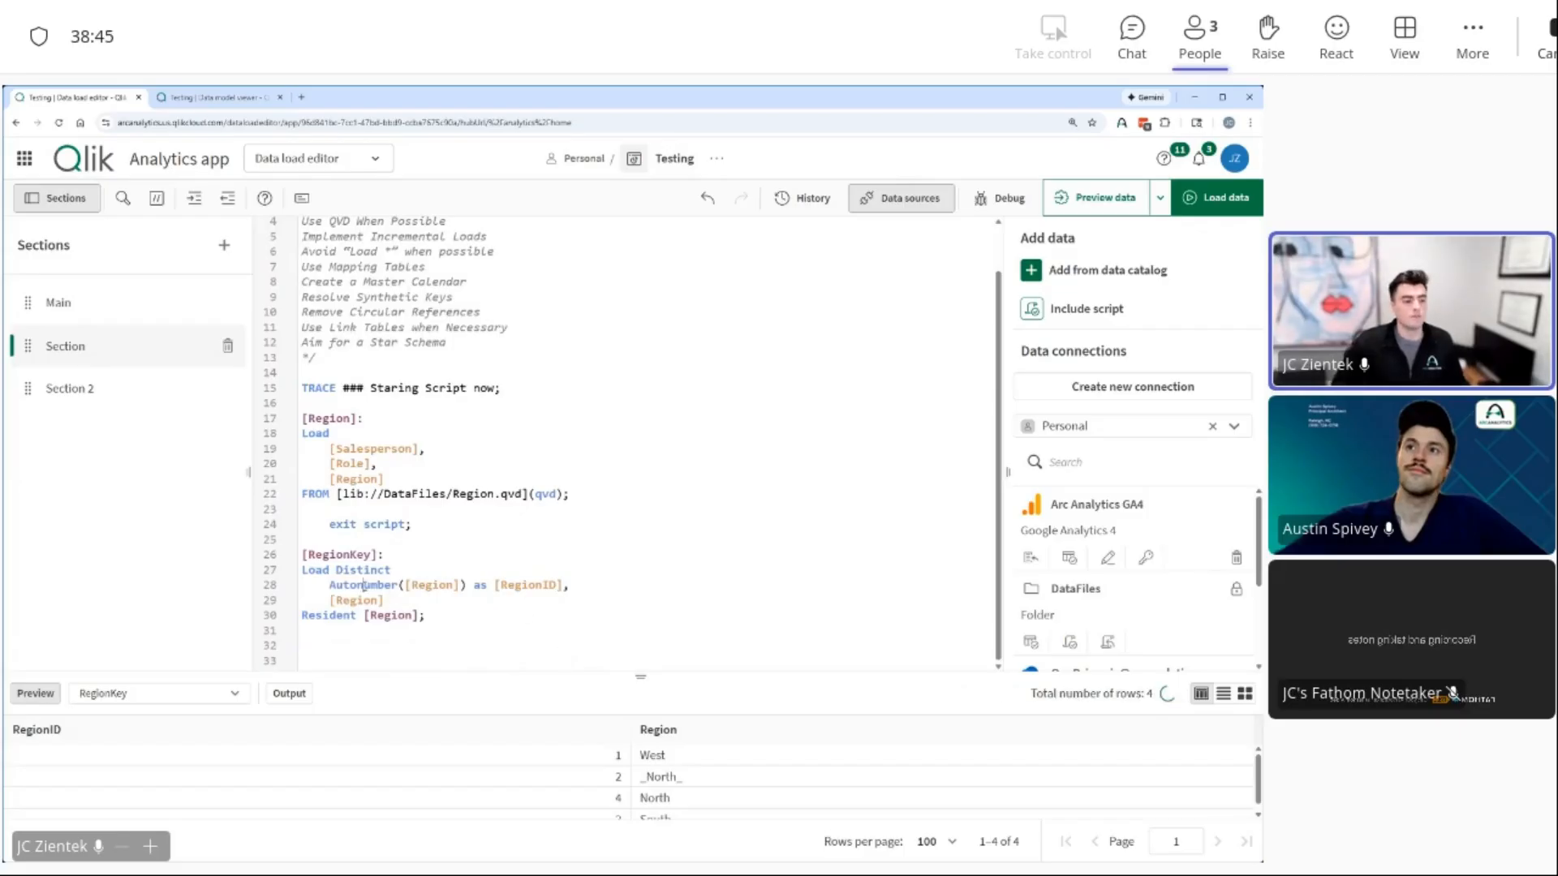
Step: Enlarge the data preview area below the script, and collapse it to give the script editor more room
click(364, 585)
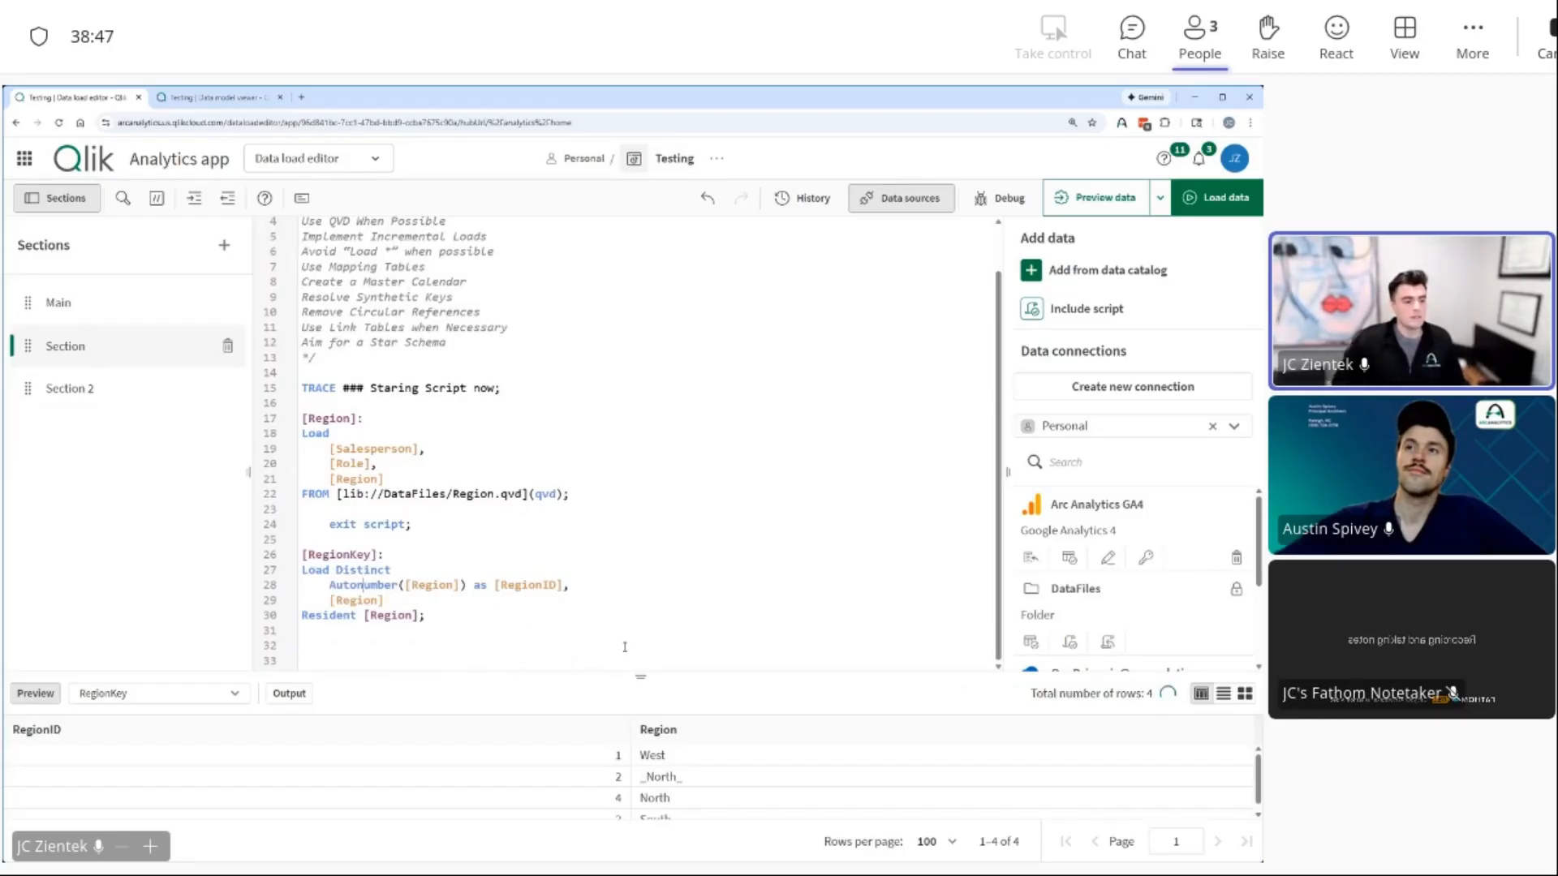
drag(660, 677, 660, 643)
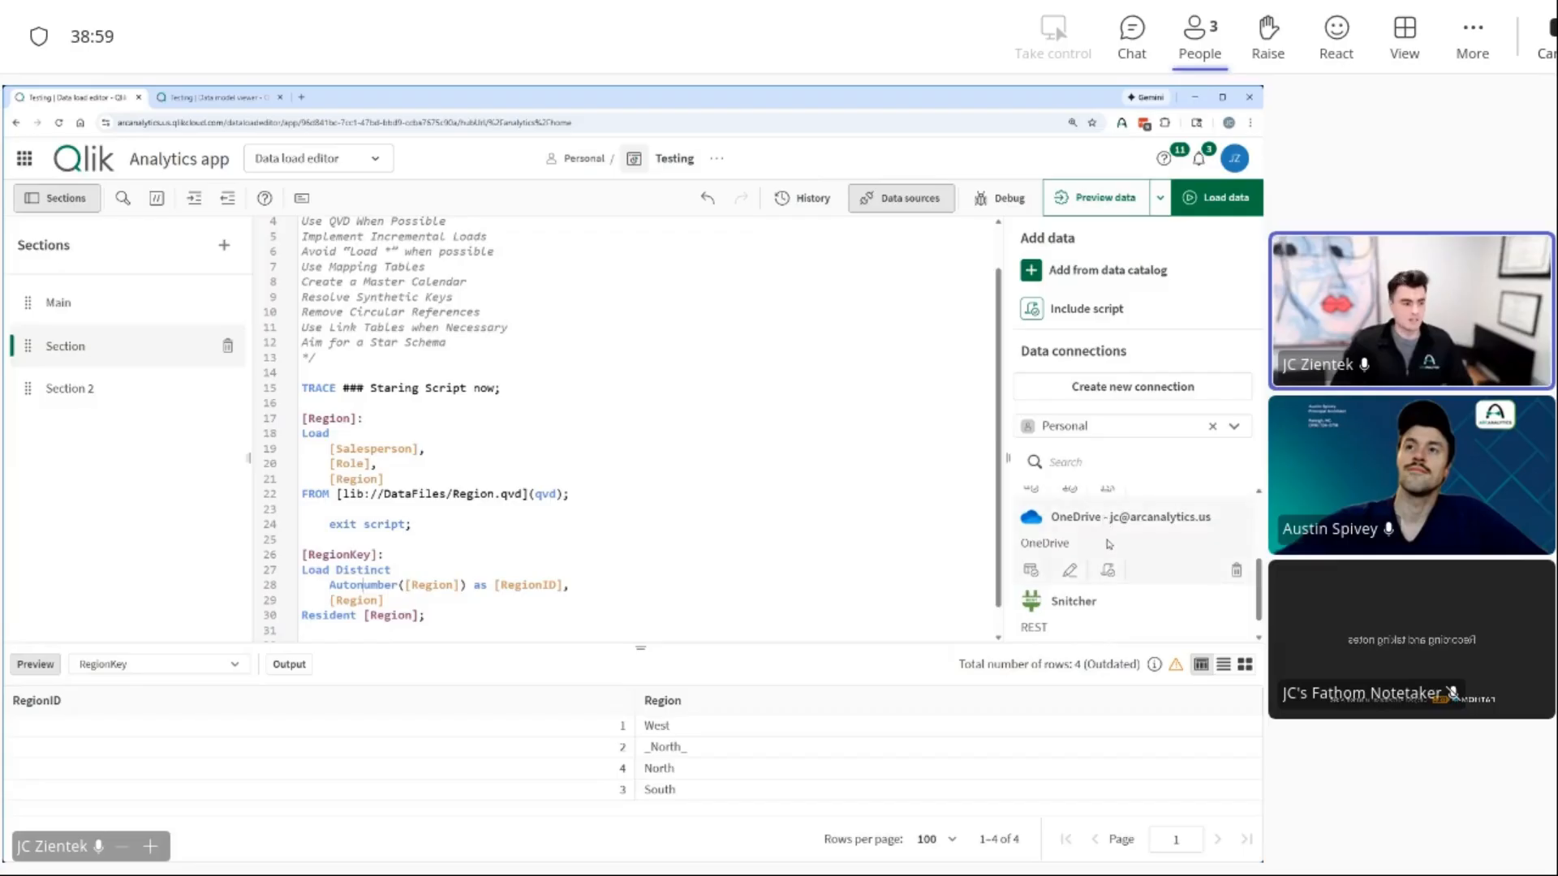
click(48, 667)
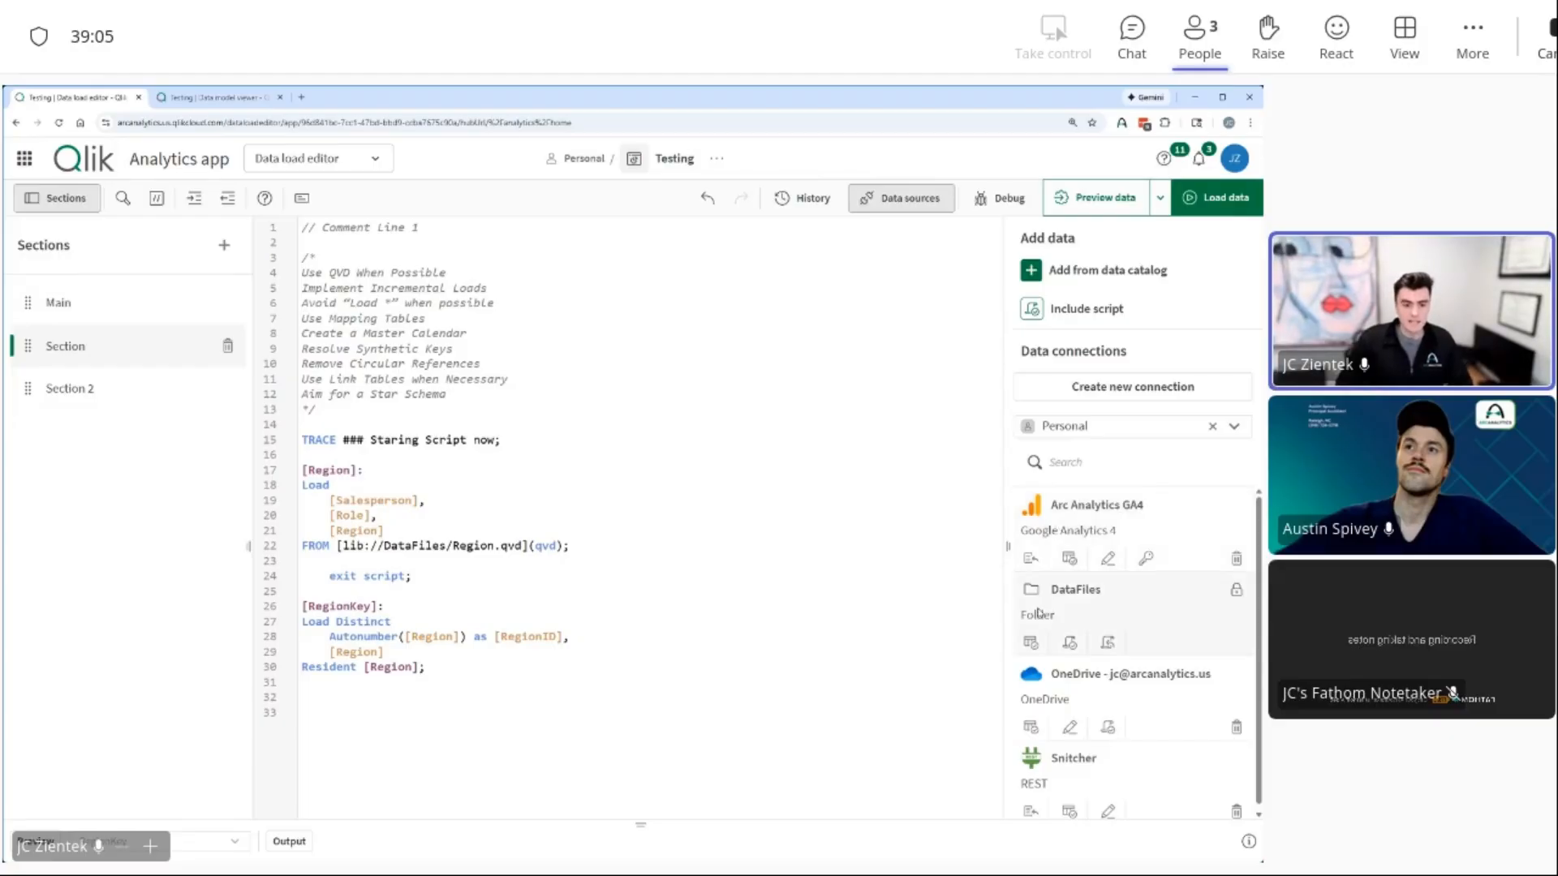
Step: Browse the table files available in the DataFiles connection and cancel the file selection
click(1031, 643)
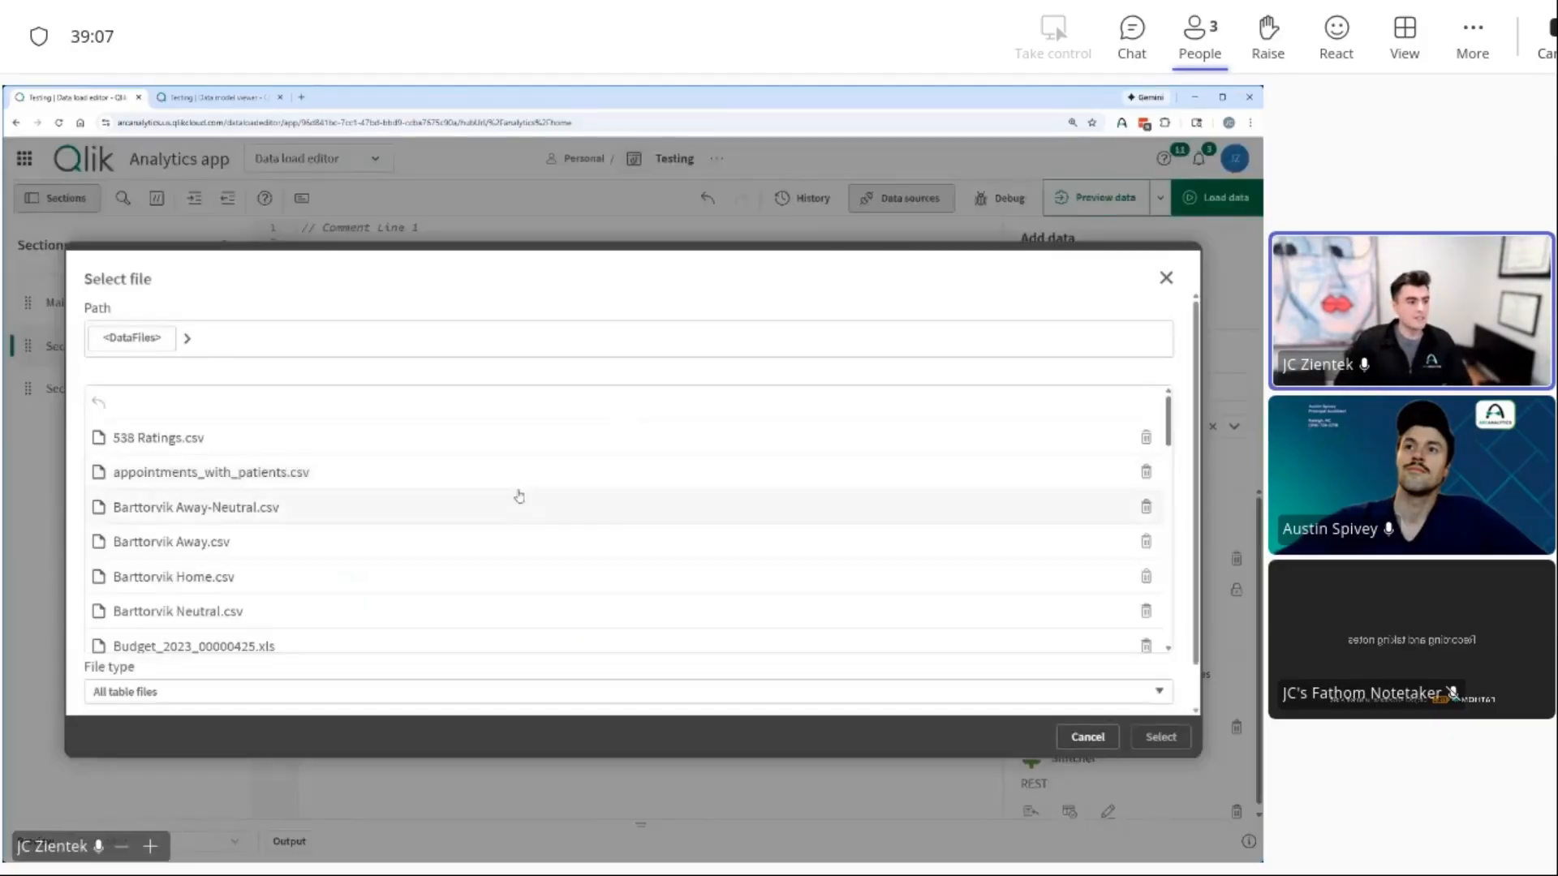
scroll(525, 495, down, 3)
scroll(611, 484, down, 5)
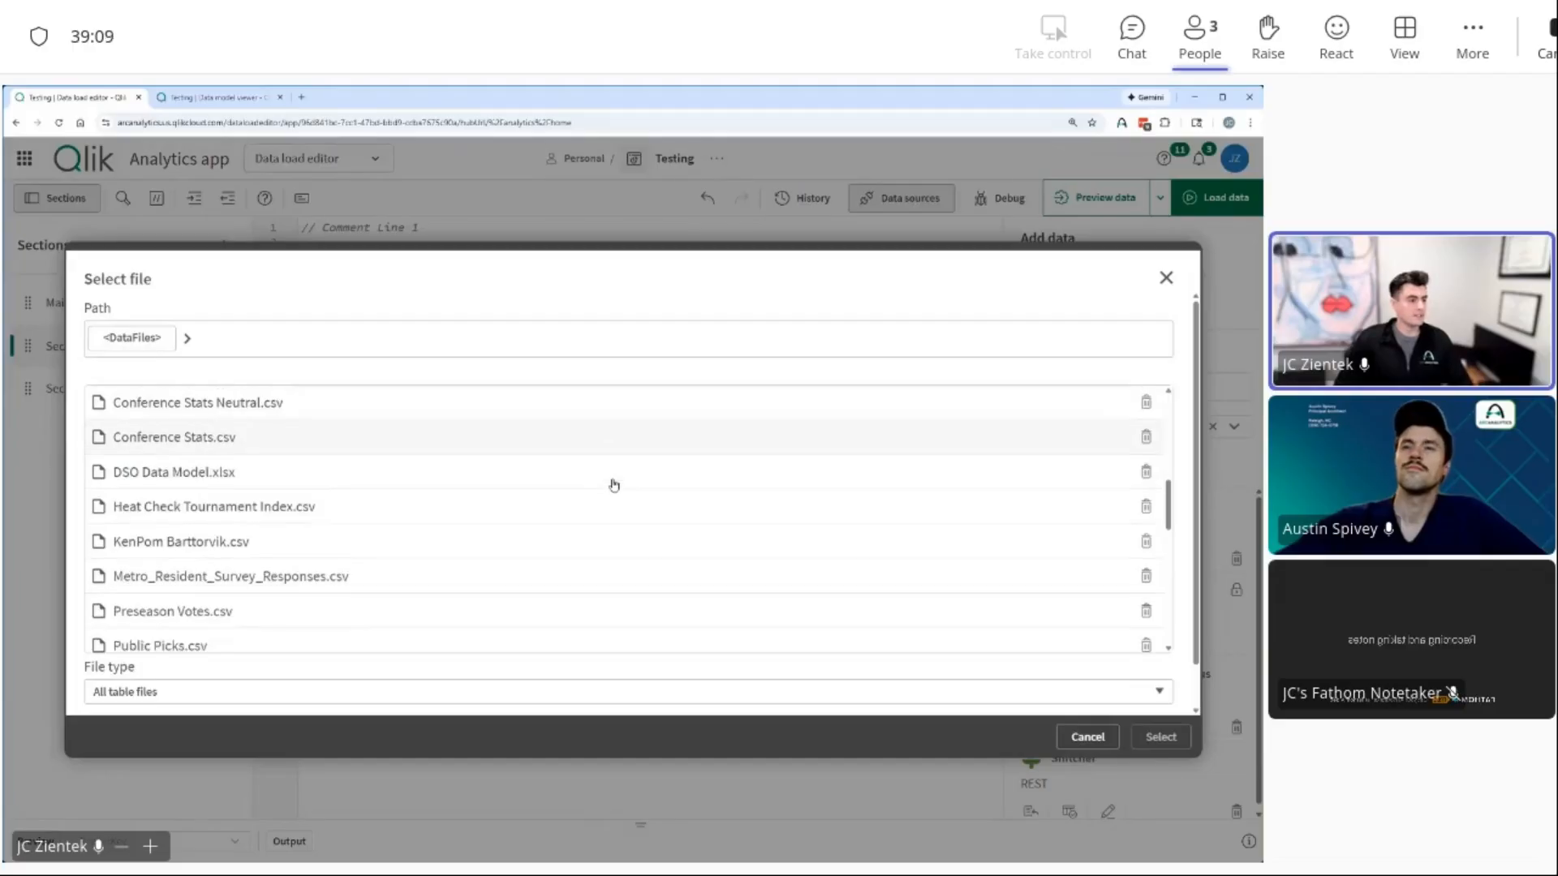
scroll(621, 484, down, 3)
scroll(698, 497, down, 3)
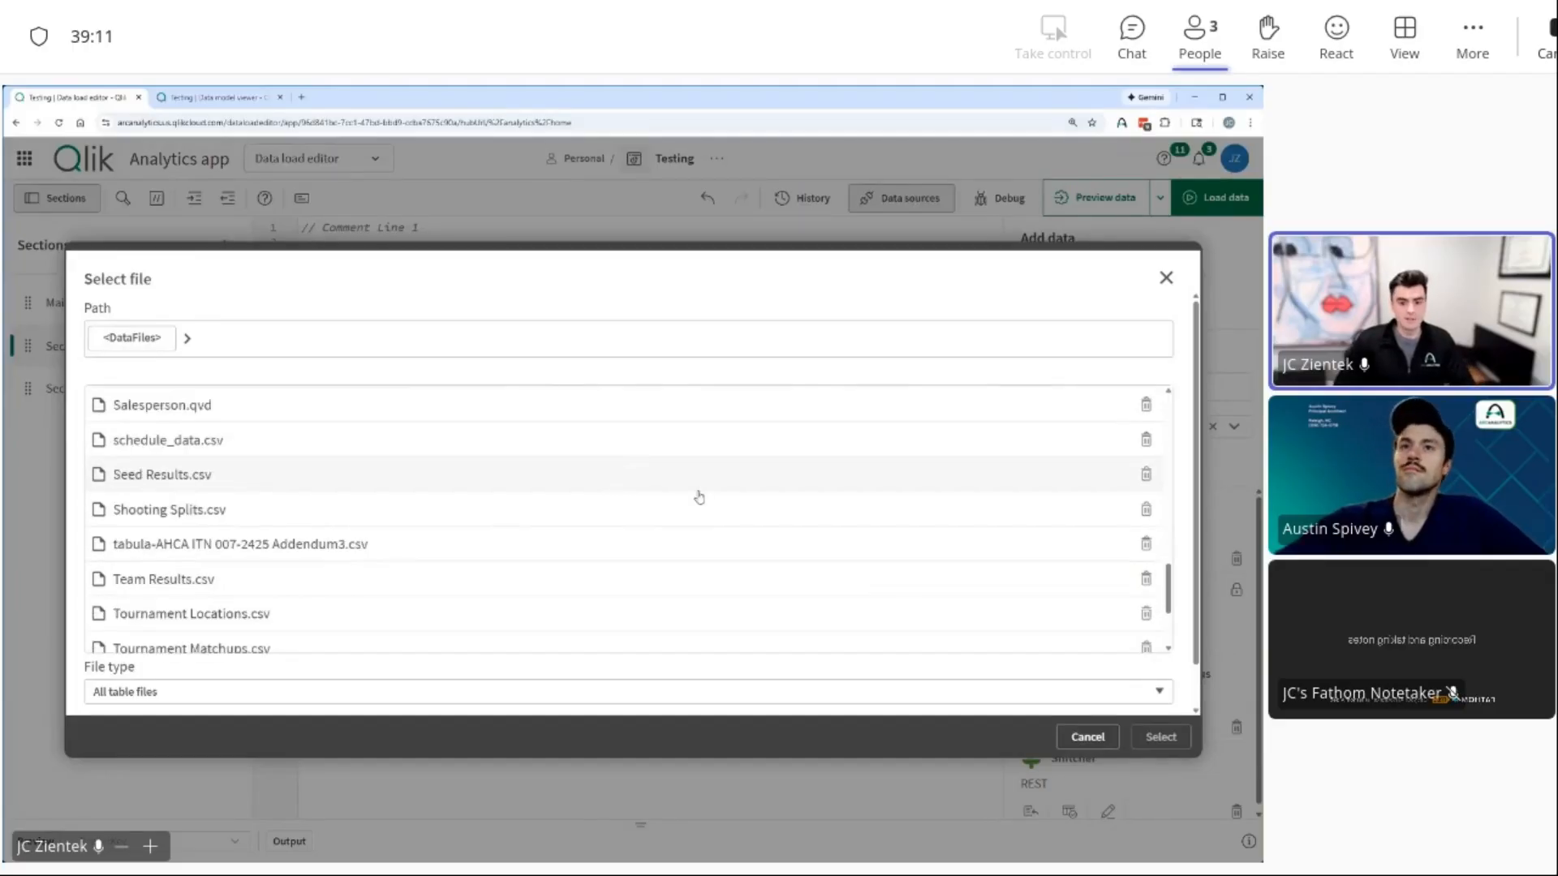
click(1088, 735)
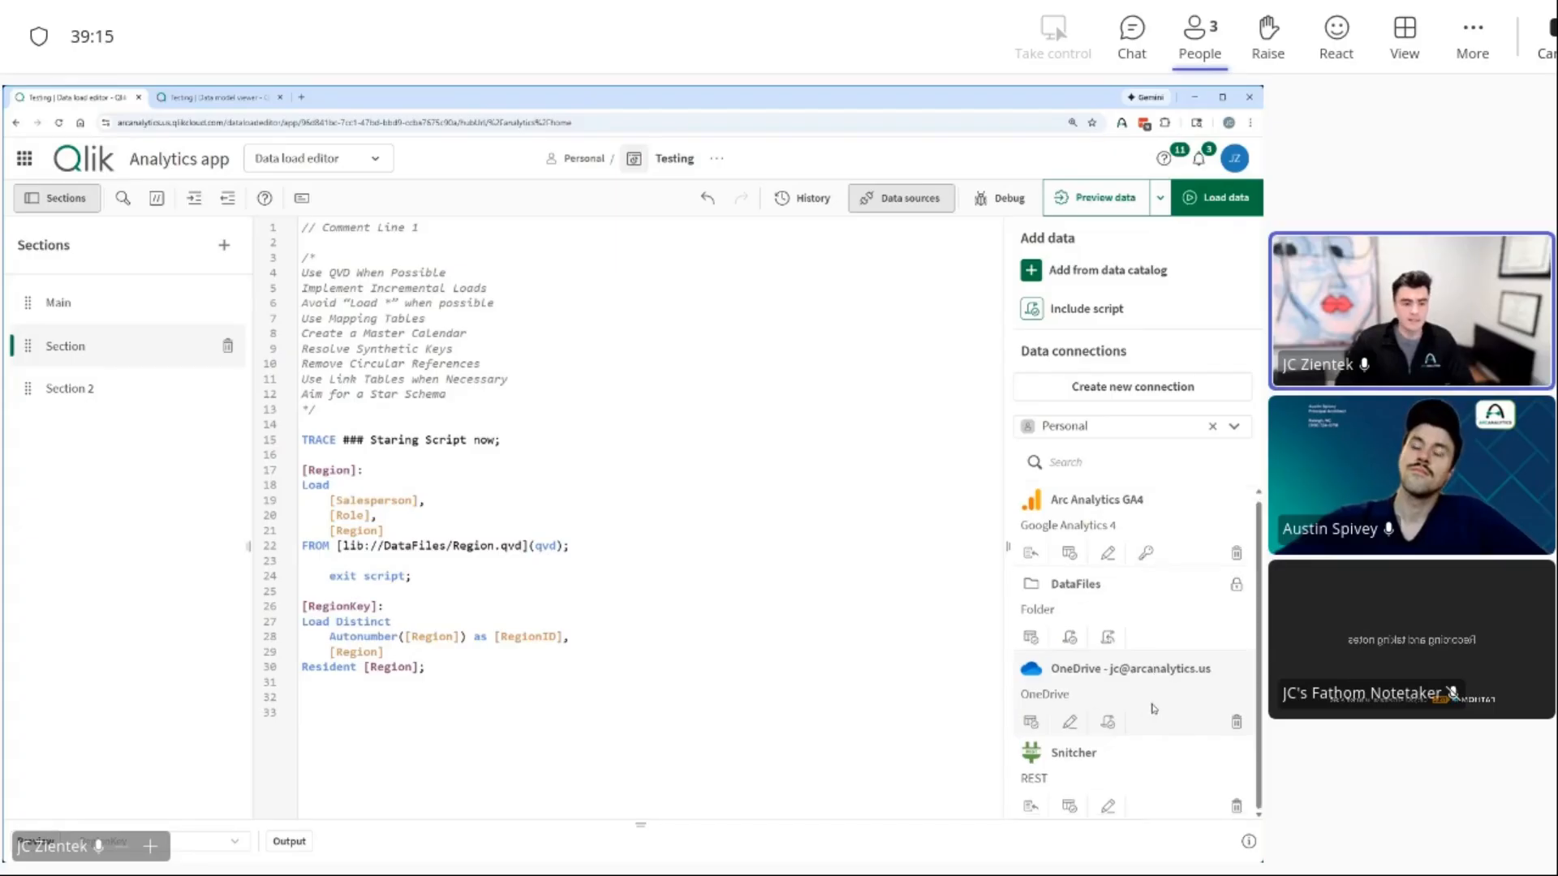
scroll(1042, 773, down, 1)
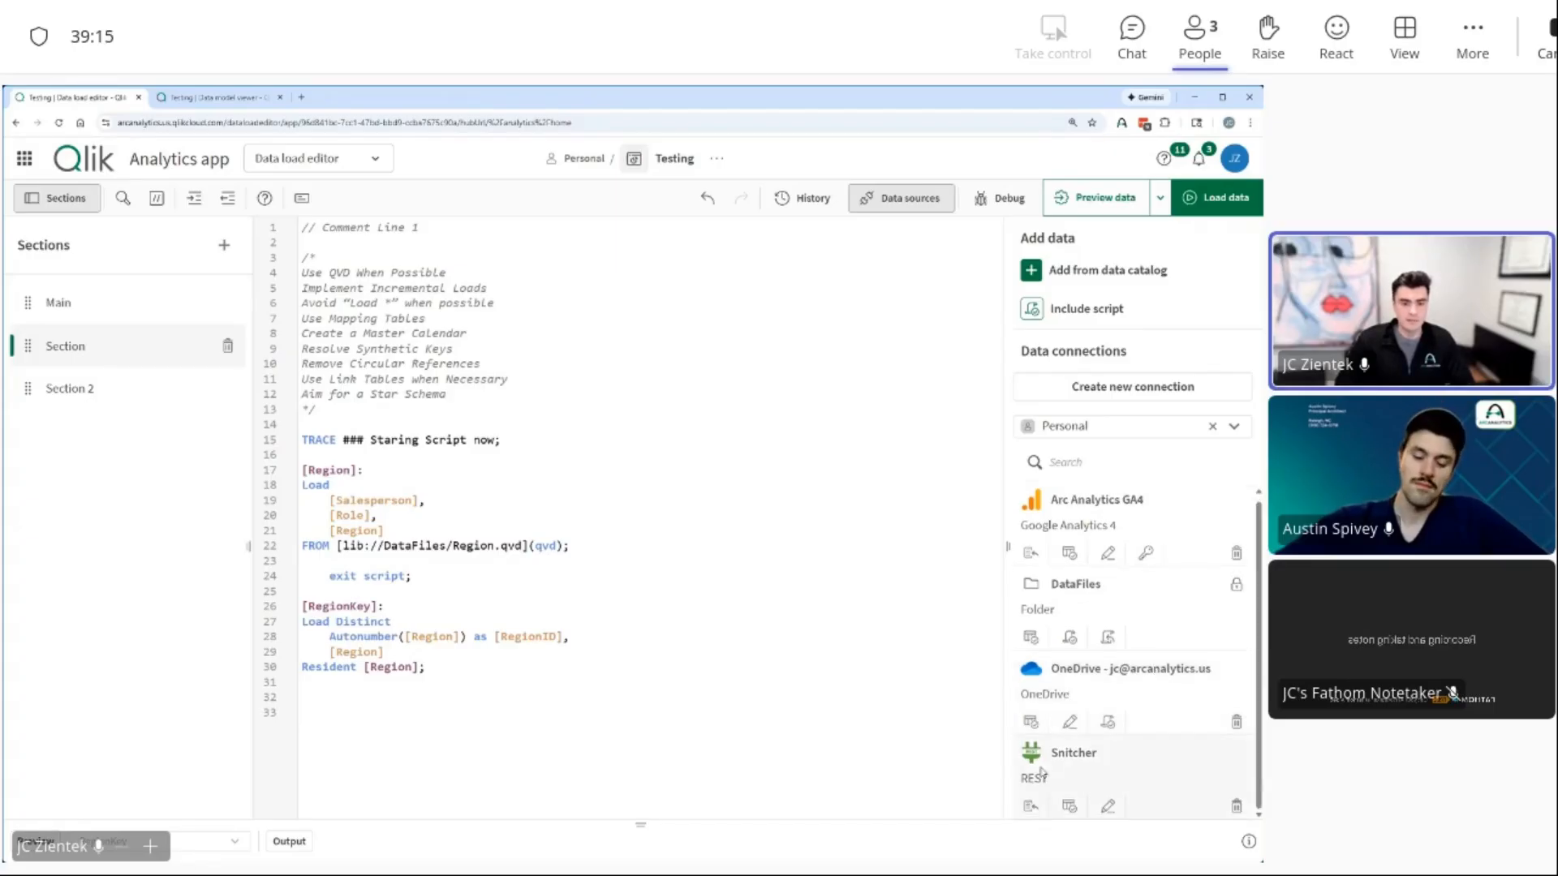
Step: Look through the connectors offered for a new data connection in the Personal space, and cancel its creation
click(1107, 391)
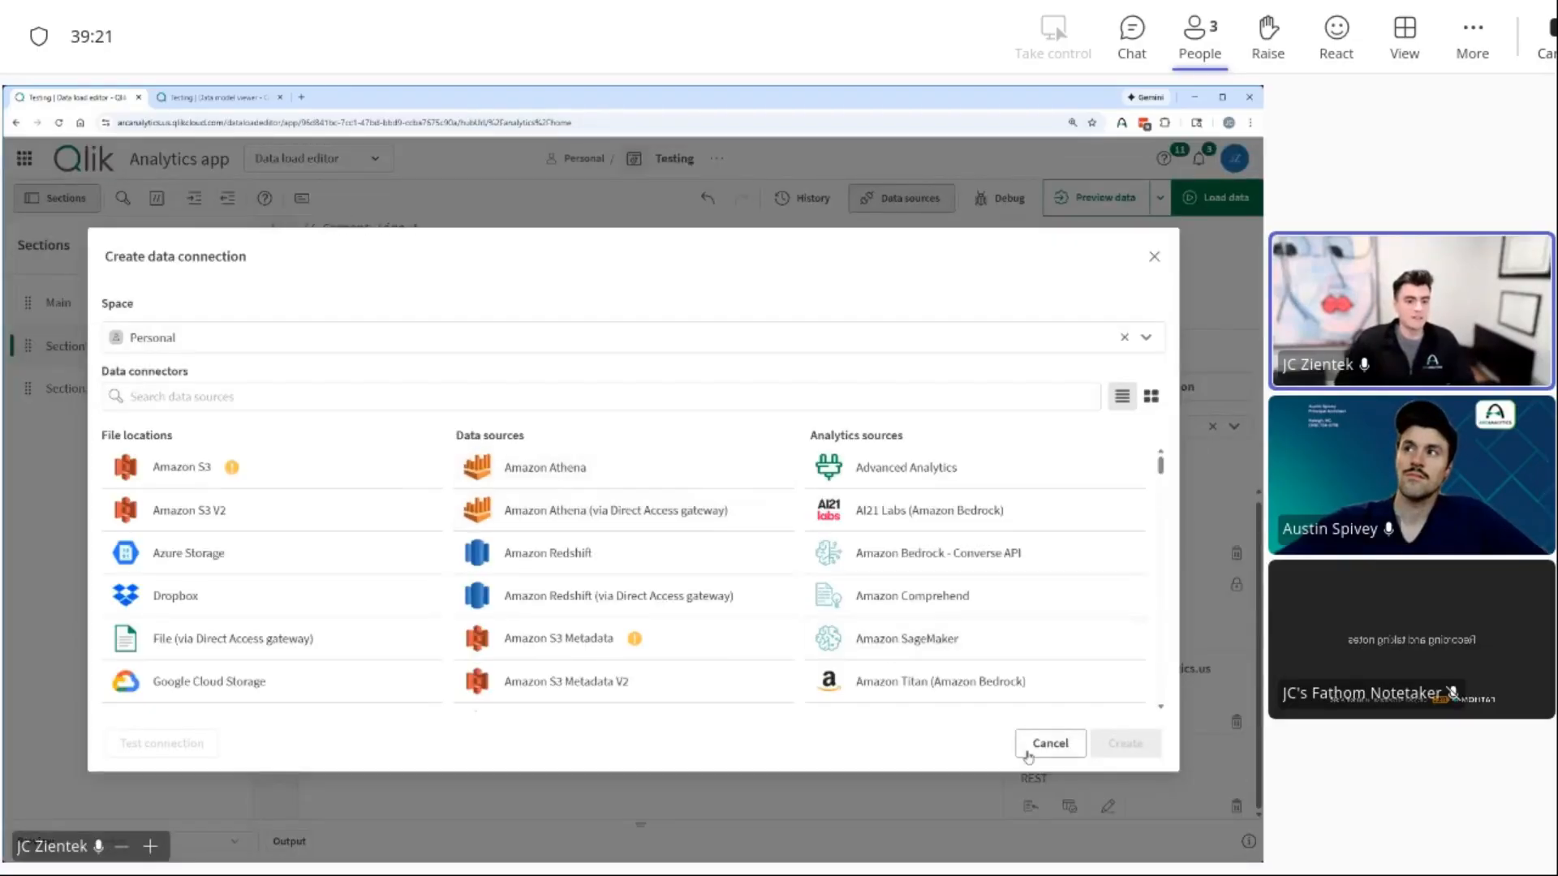
click(1035, 747)
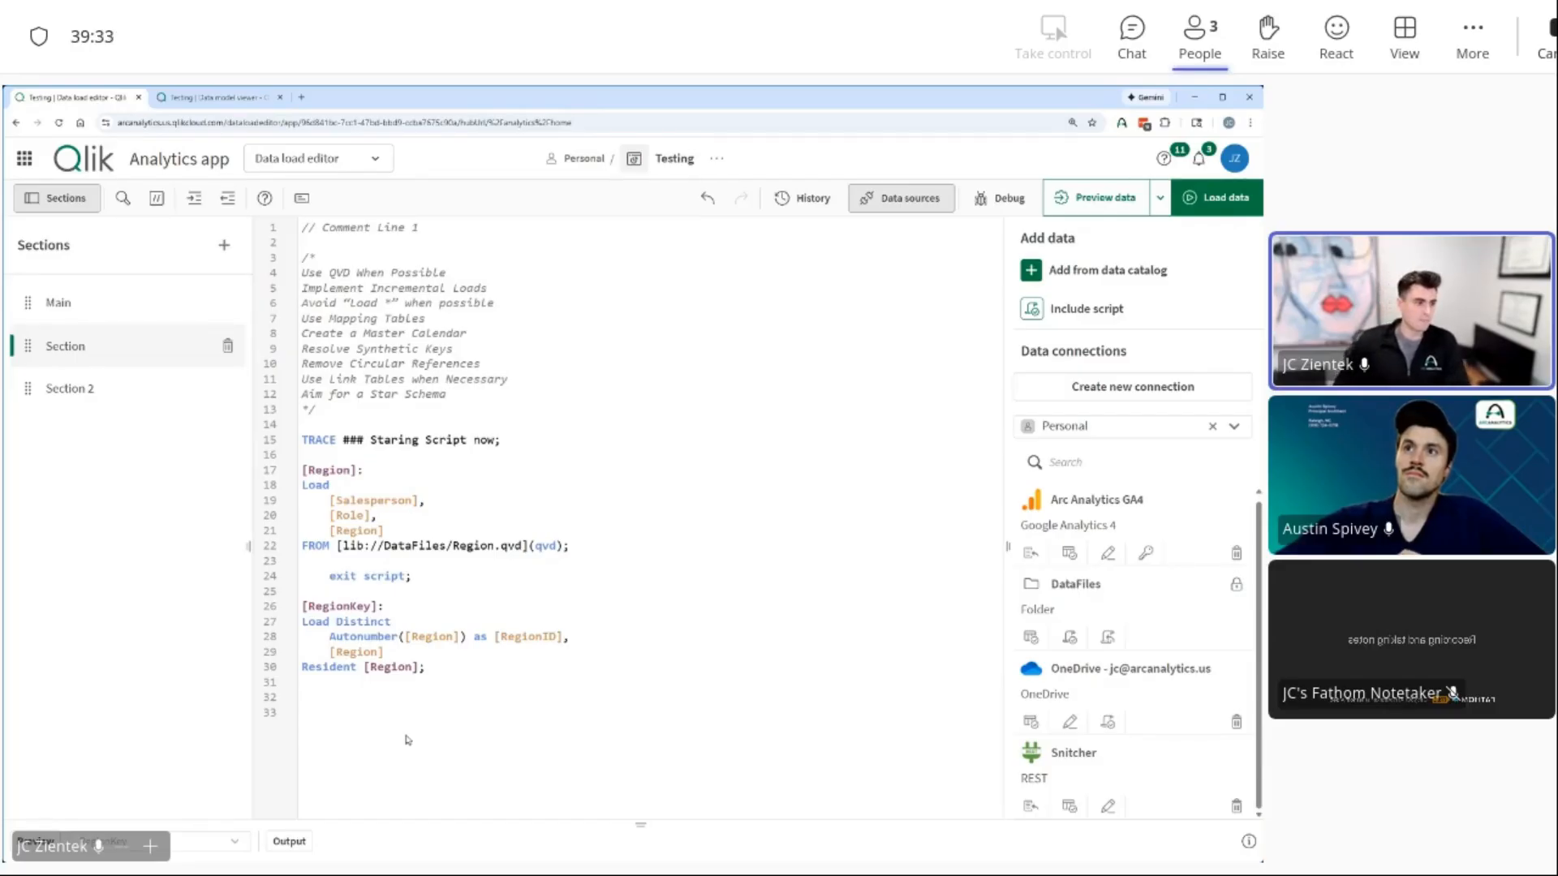
Step: Comment out the exit script statement between the Region and RegionKey loads, and load the data
key(ctrl+k)
click(1209, 201)
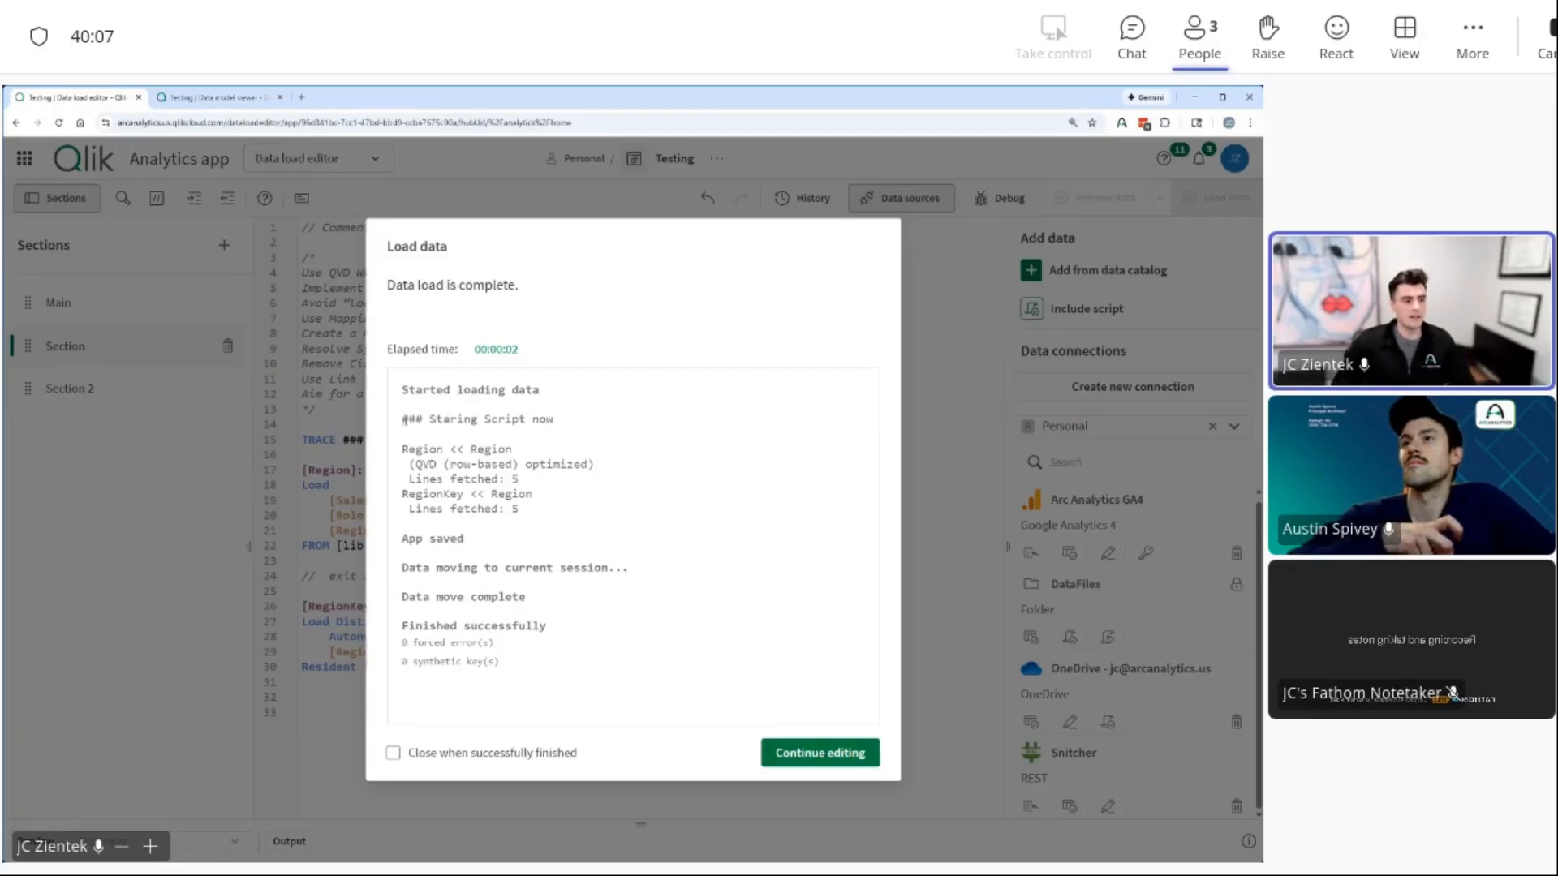
Step: Check the load log's TRACE message and the lines fetched for Region and RegionKey, and return to editing the script
drag(403, 419, 550, 416)
click(575, 422)
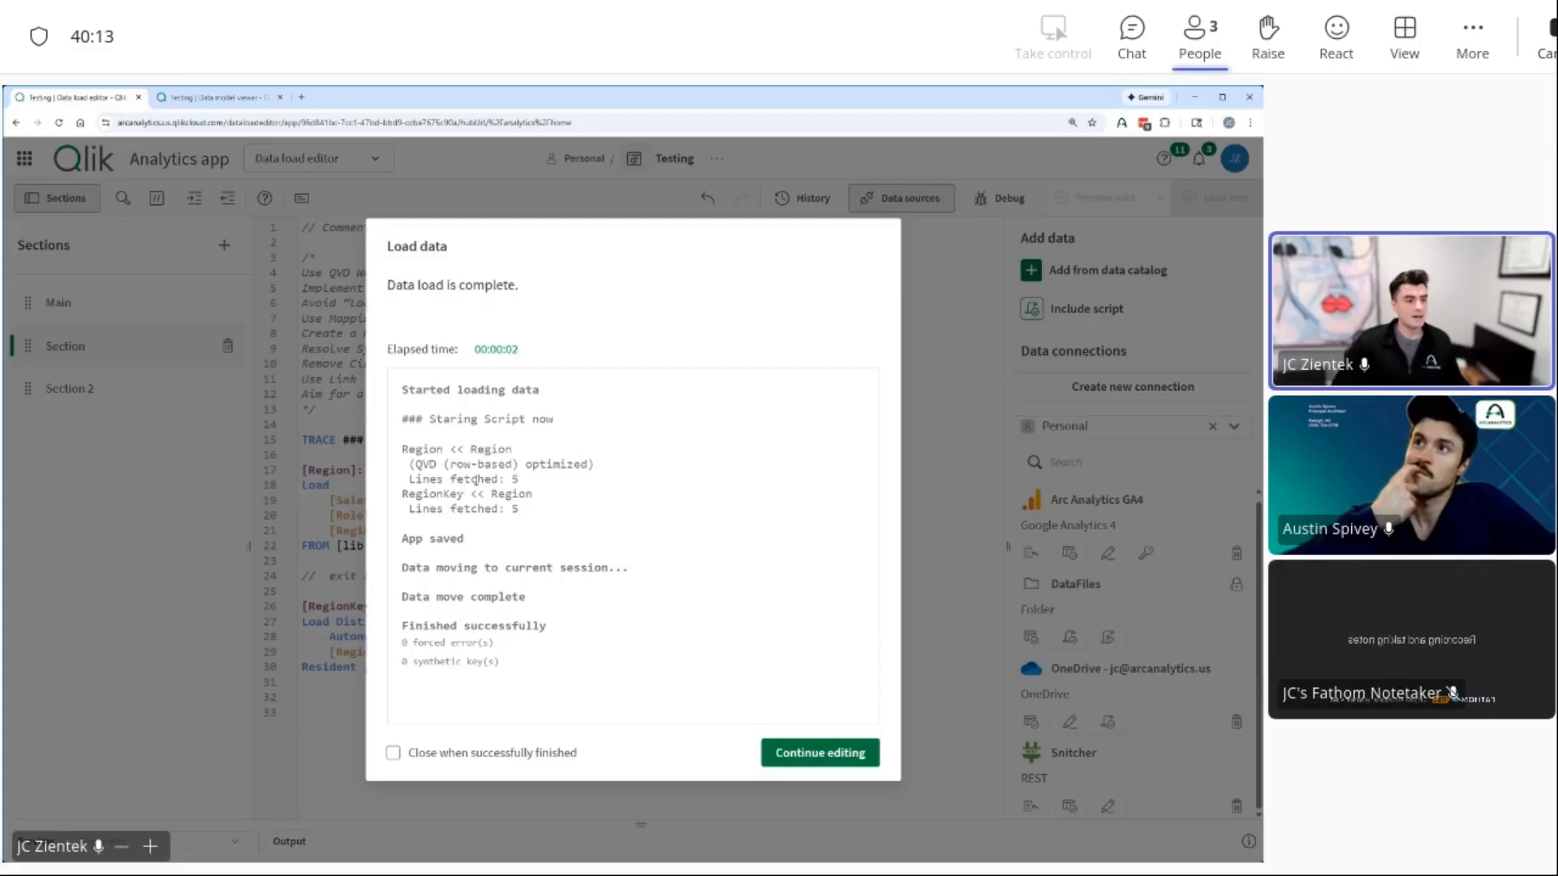
drag(477, 479, 540, 514)
click(552, 484)
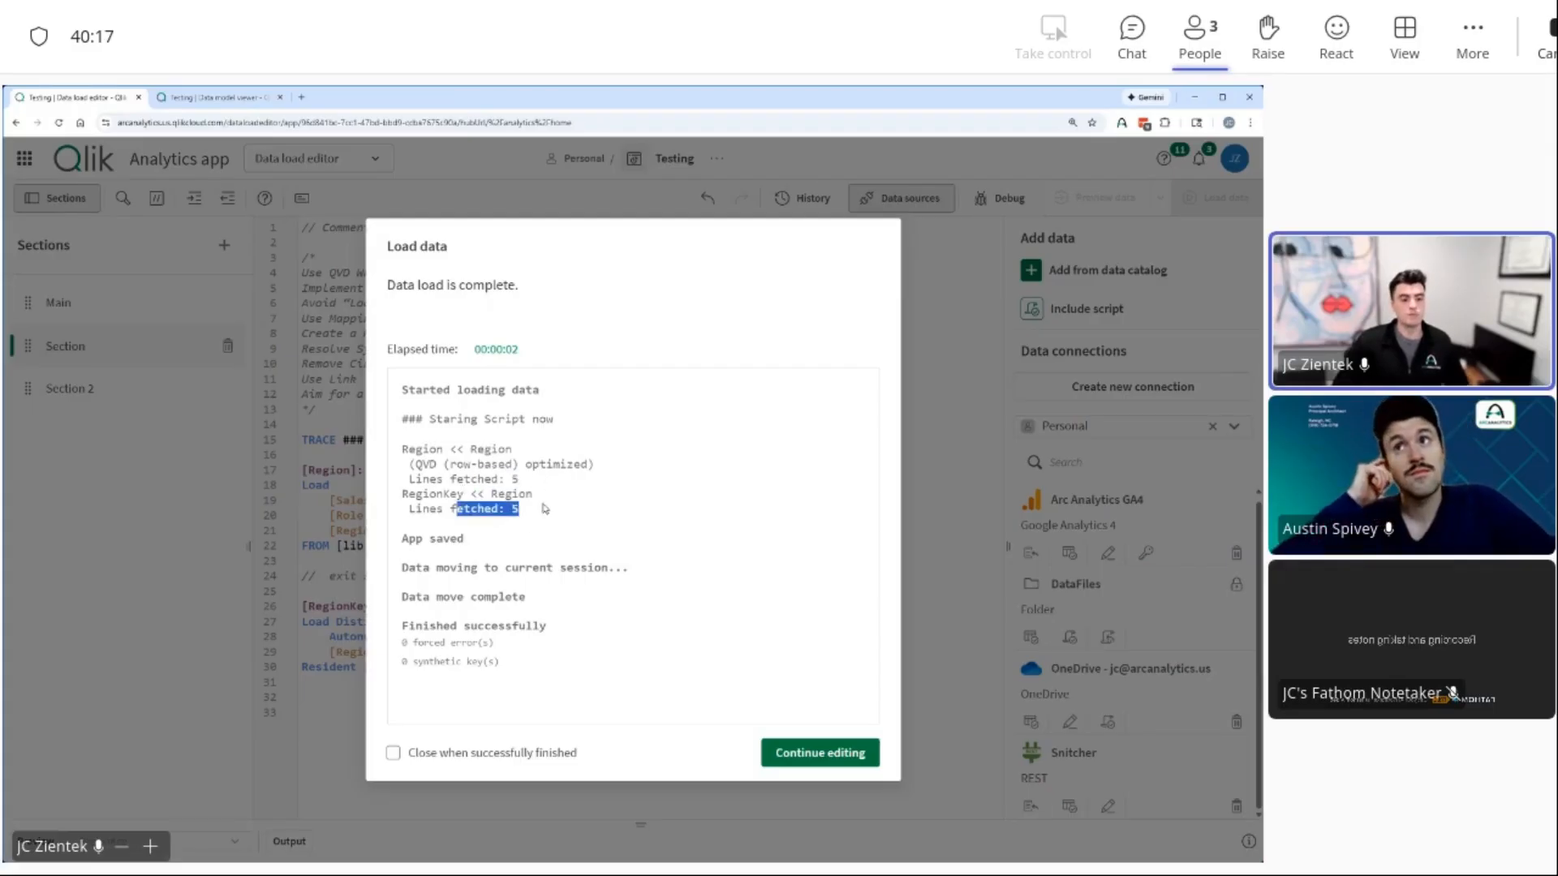
click(543, 513)
click(811, 753)
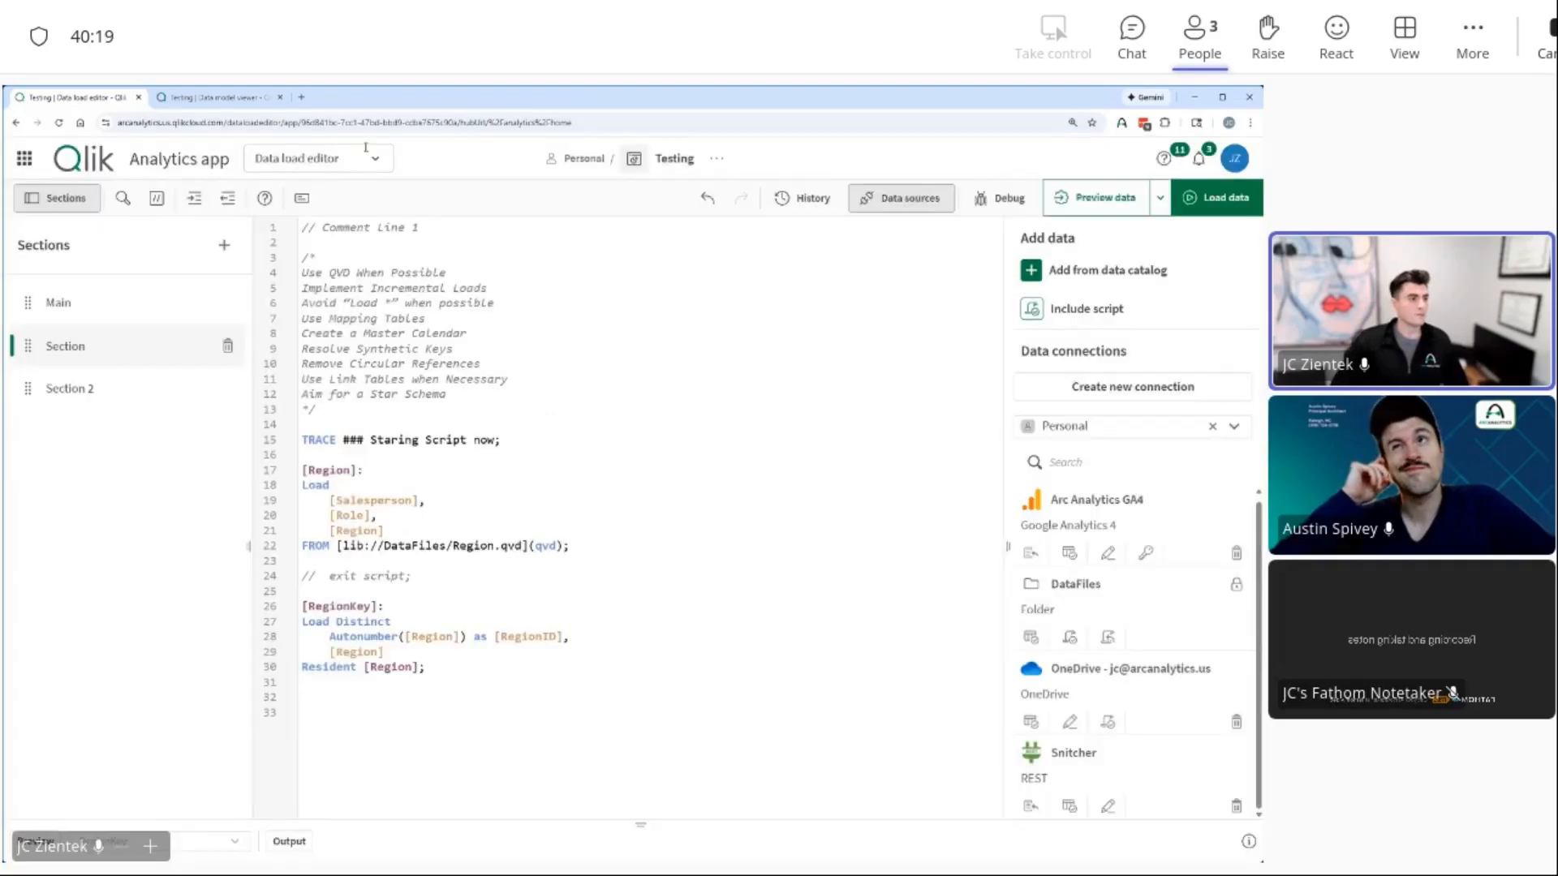
Step: Switch to the Data model viewer and move the linked Region and RegionKey tables further left on the canvas
click(217, 97)
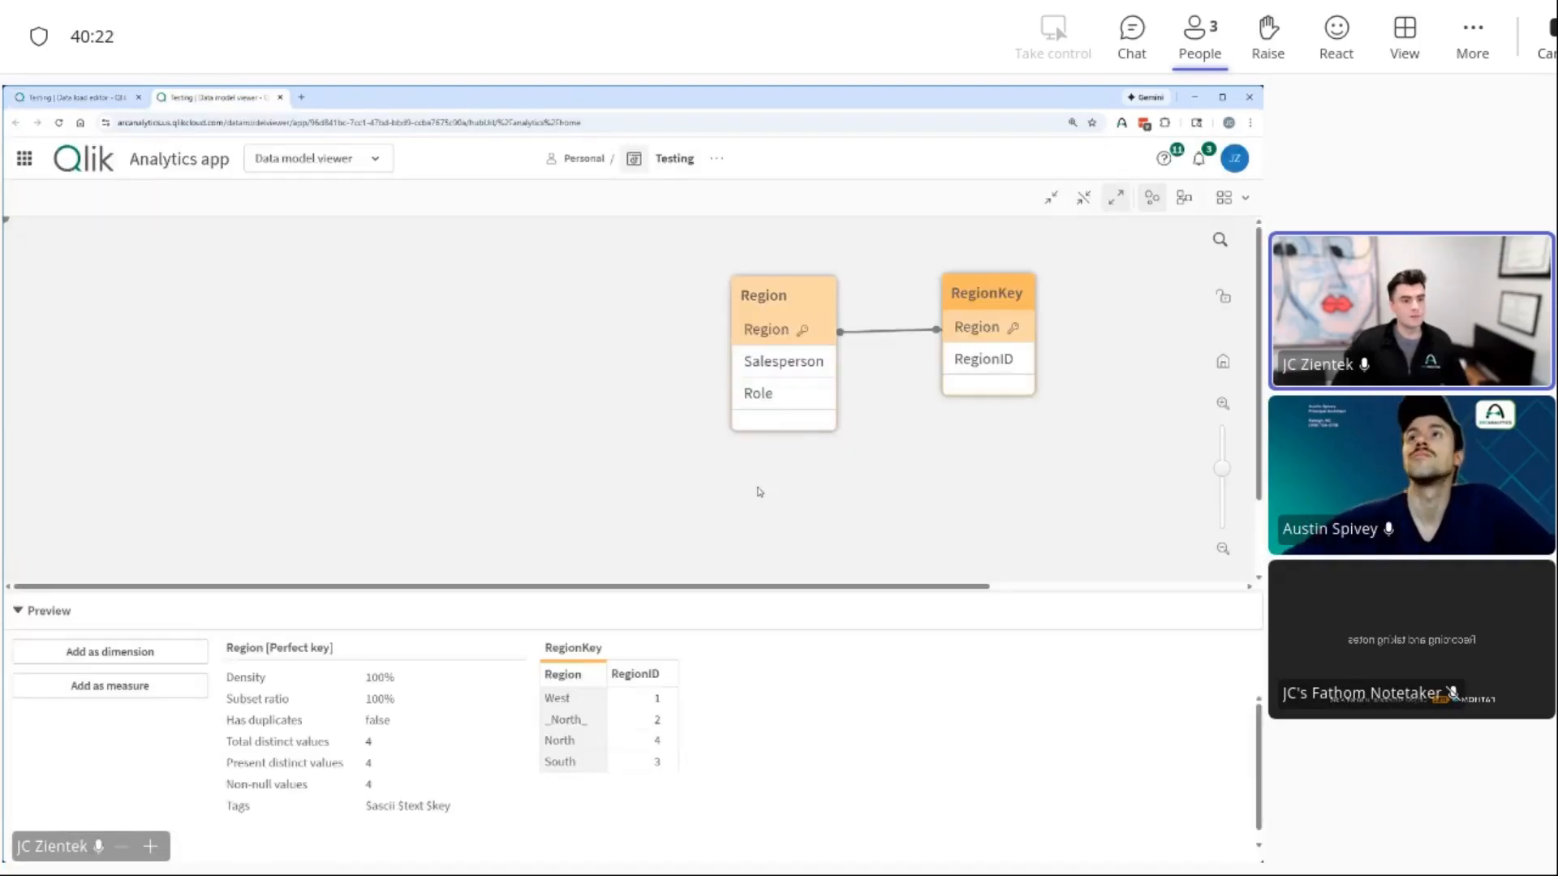
drag(794, 367, 630, 349)
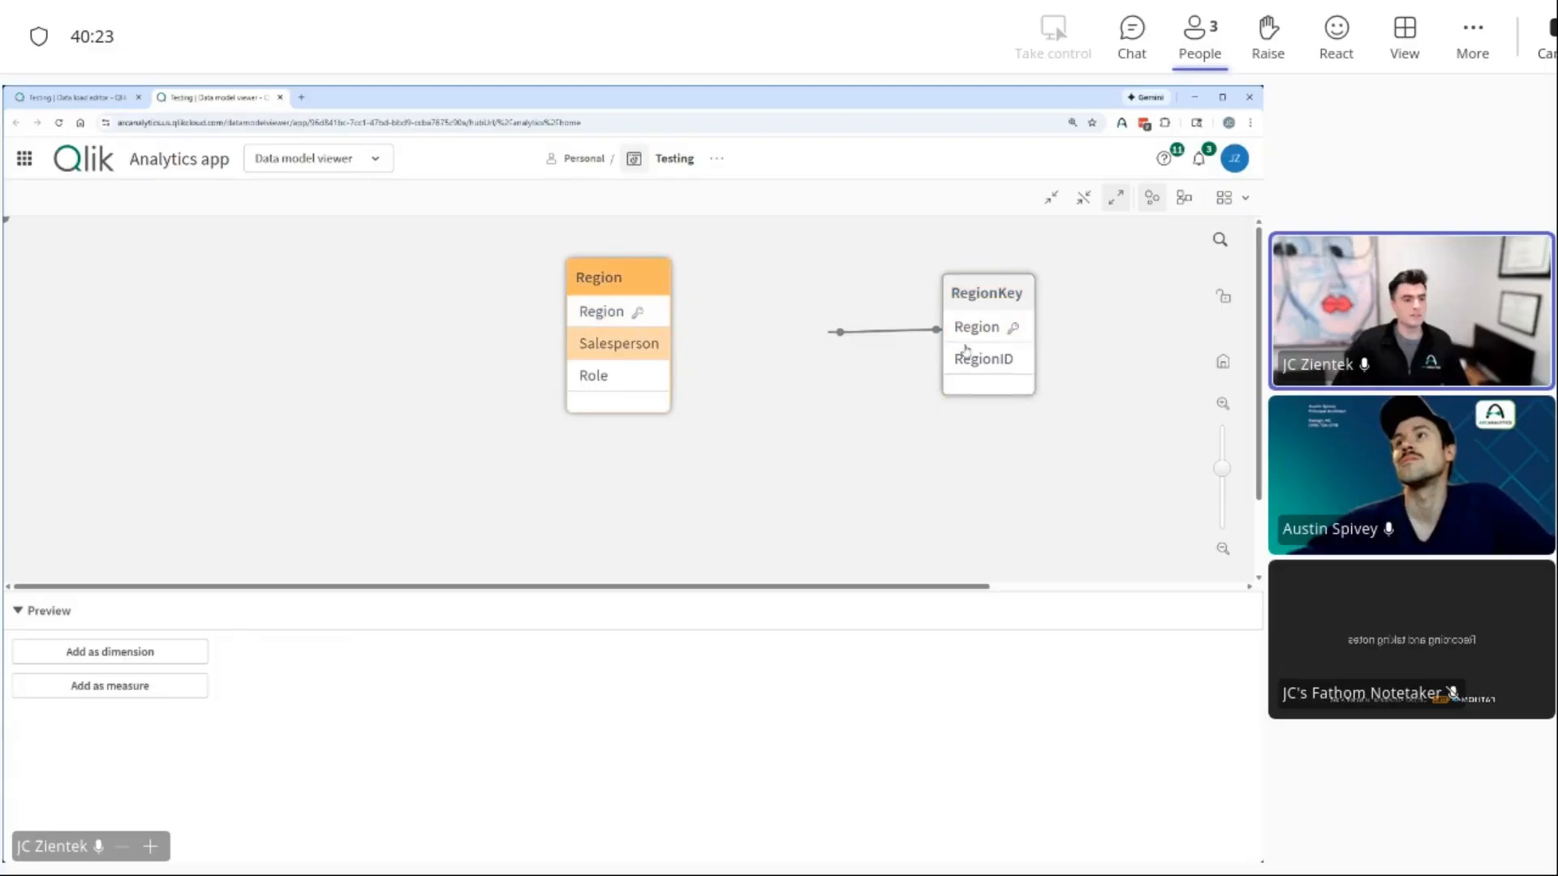
drag(948, 356, 821, 340)
click(821, 341)
drag(613, 344, 572, 367)
click(831, 315)
drag(831, 314, 795, 316)
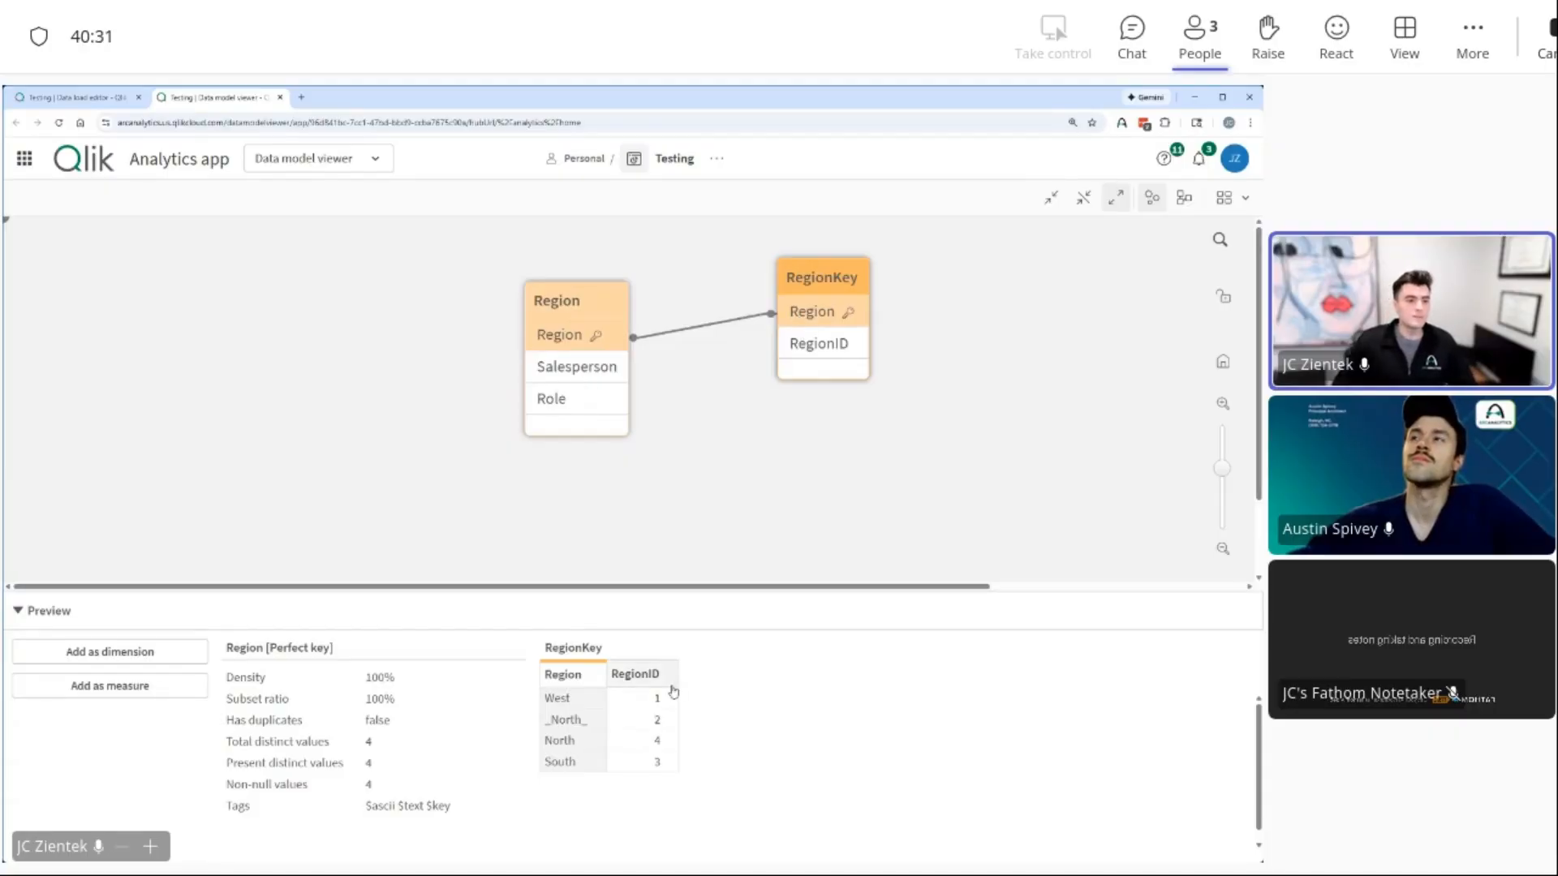
Step: Preview the RegionID field of the RegionKey table and the Region field of the Region table
click(823, 348)
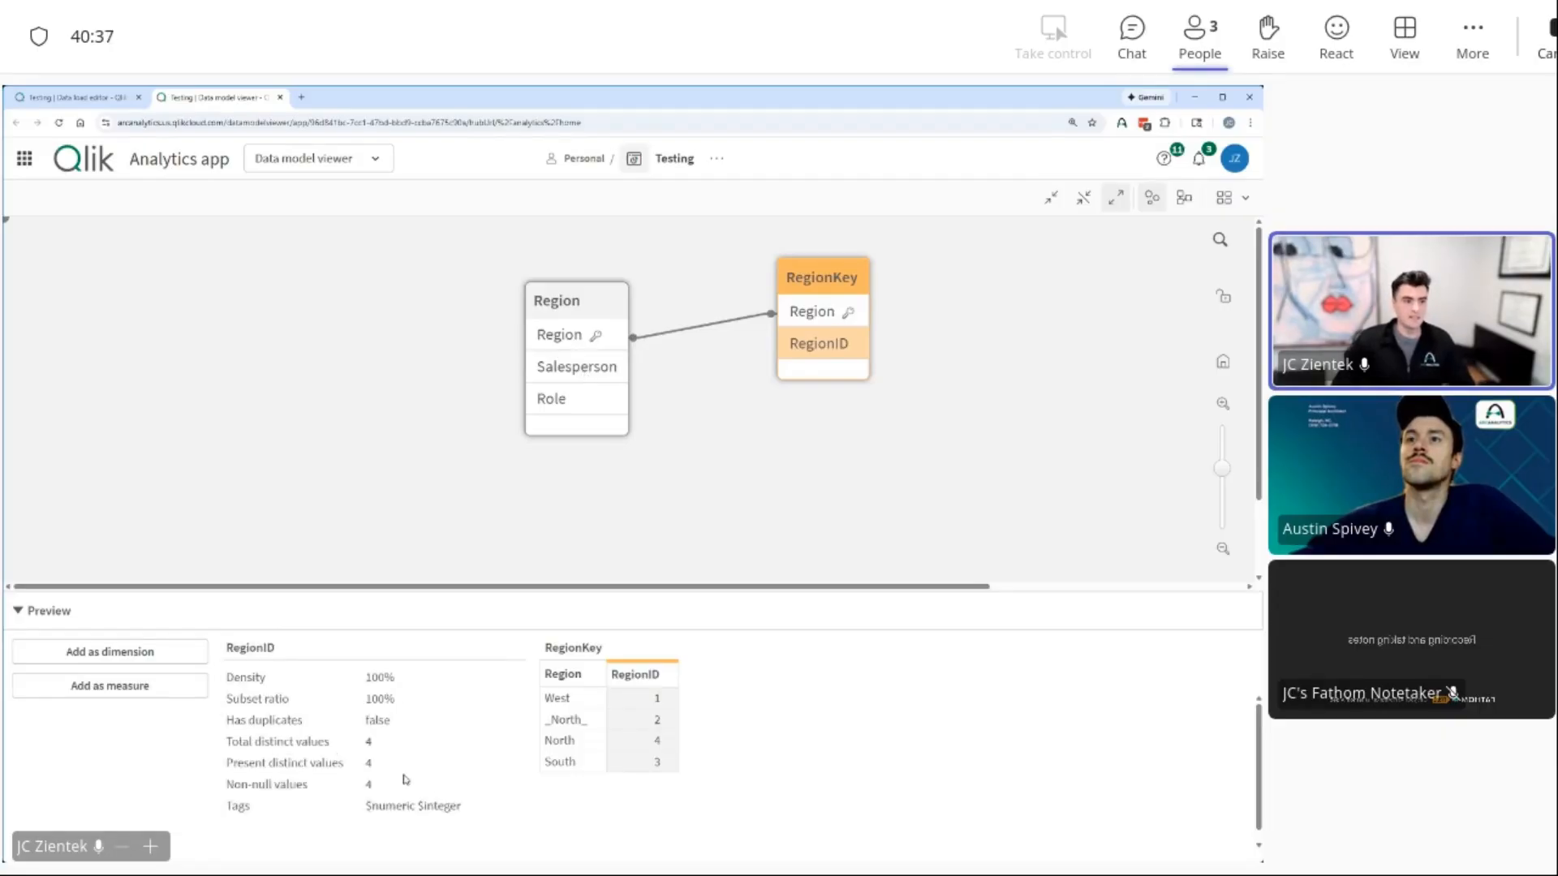
click(587, 348)
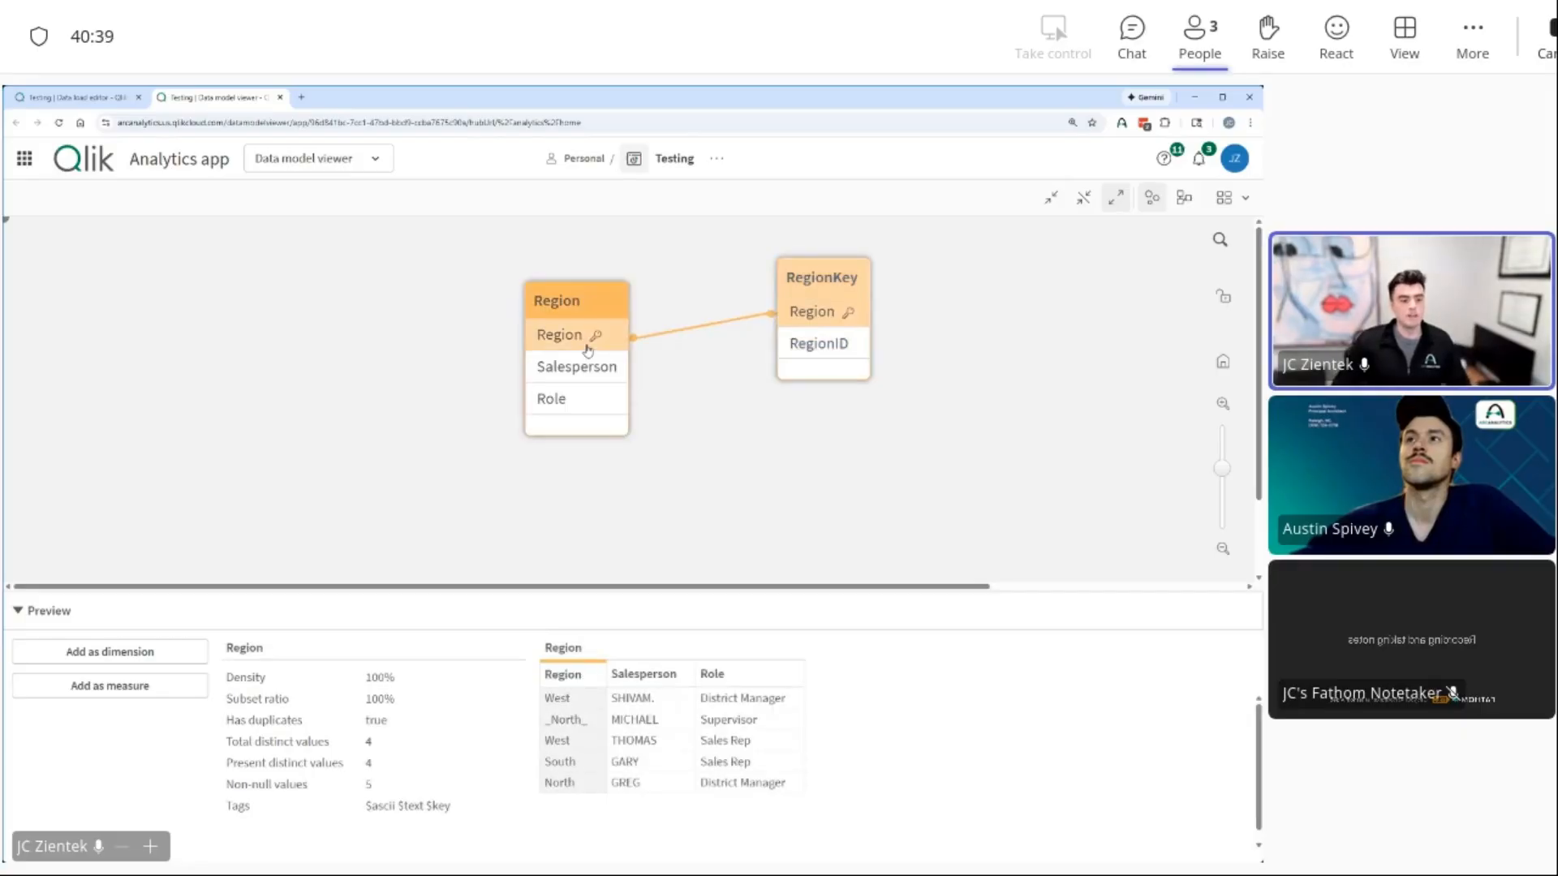